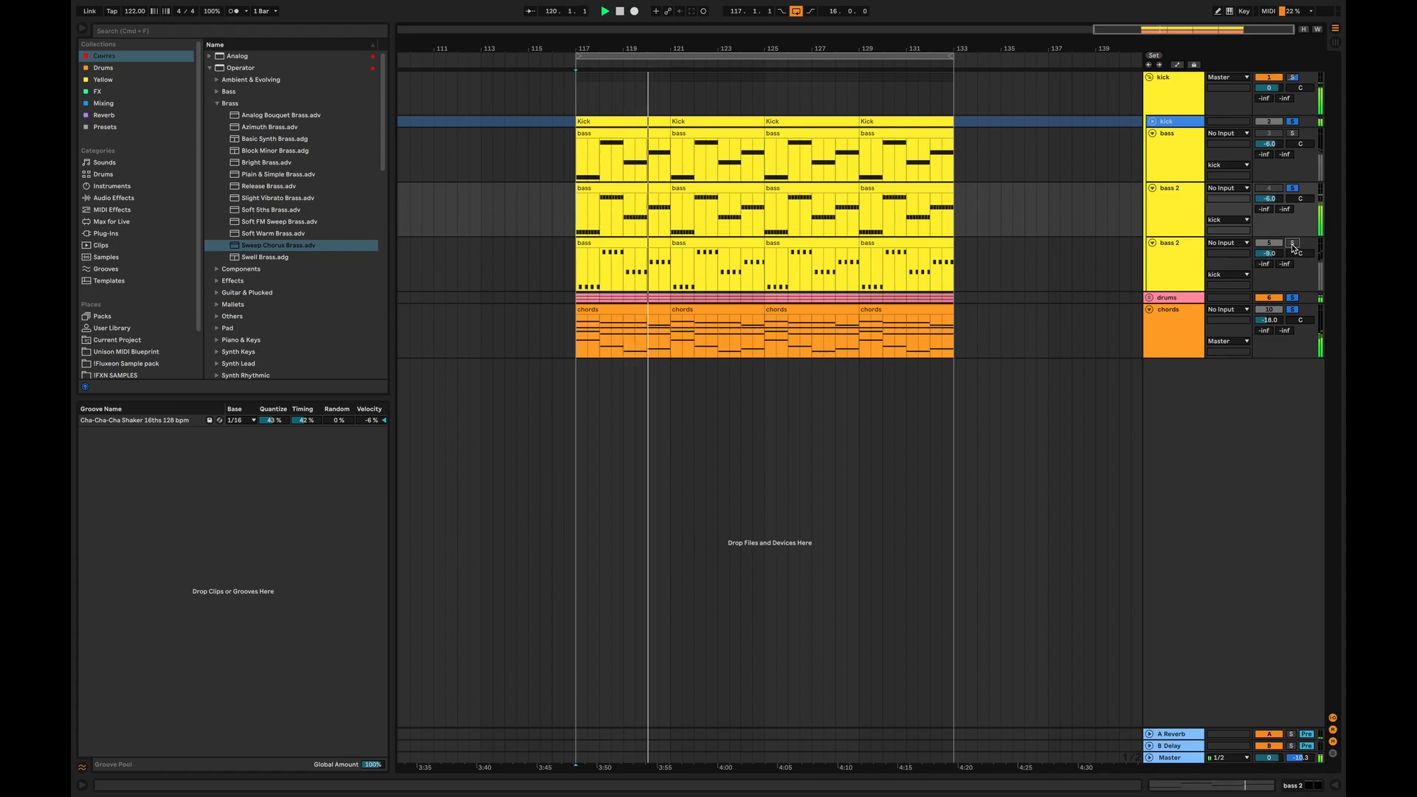
- Turn off solo on the first bass 2 track and solo the second bass 2 track instead
left_click(1290, 188)
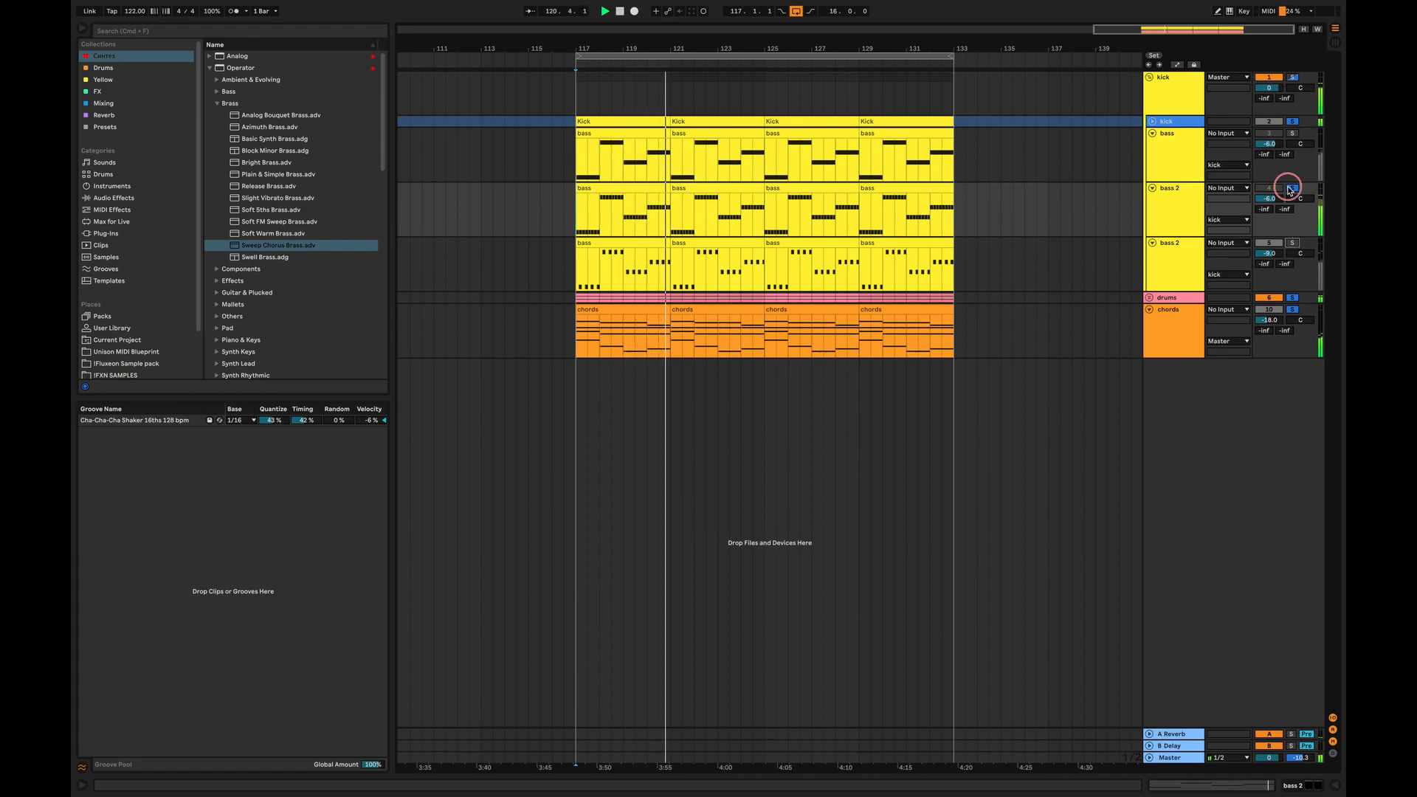
left_click(1292, 243)
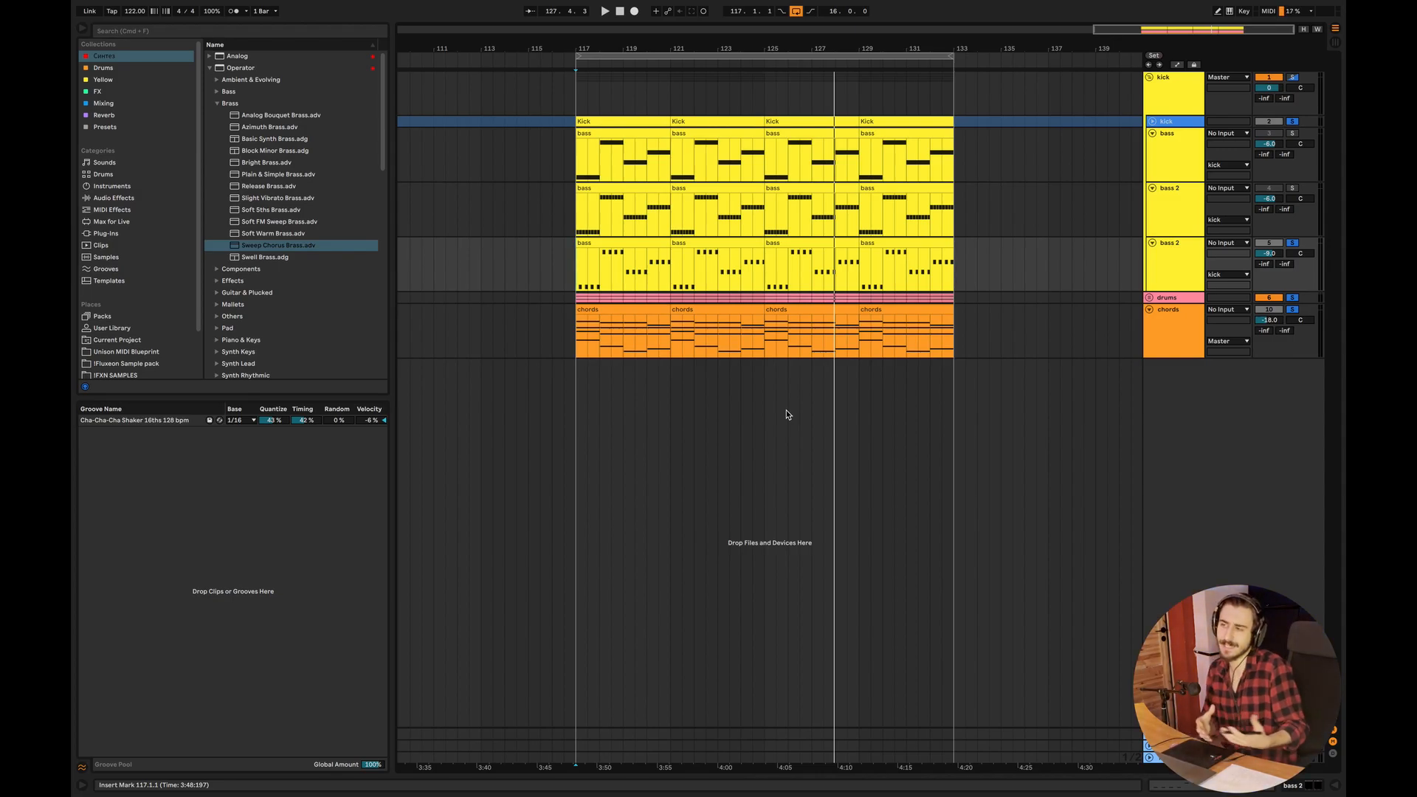
- Switch to Pixelmator Pro and paint a long horizontal bar crossed by four vertical beat lines in black
key("super+Tab")
left_click(1333, 295)
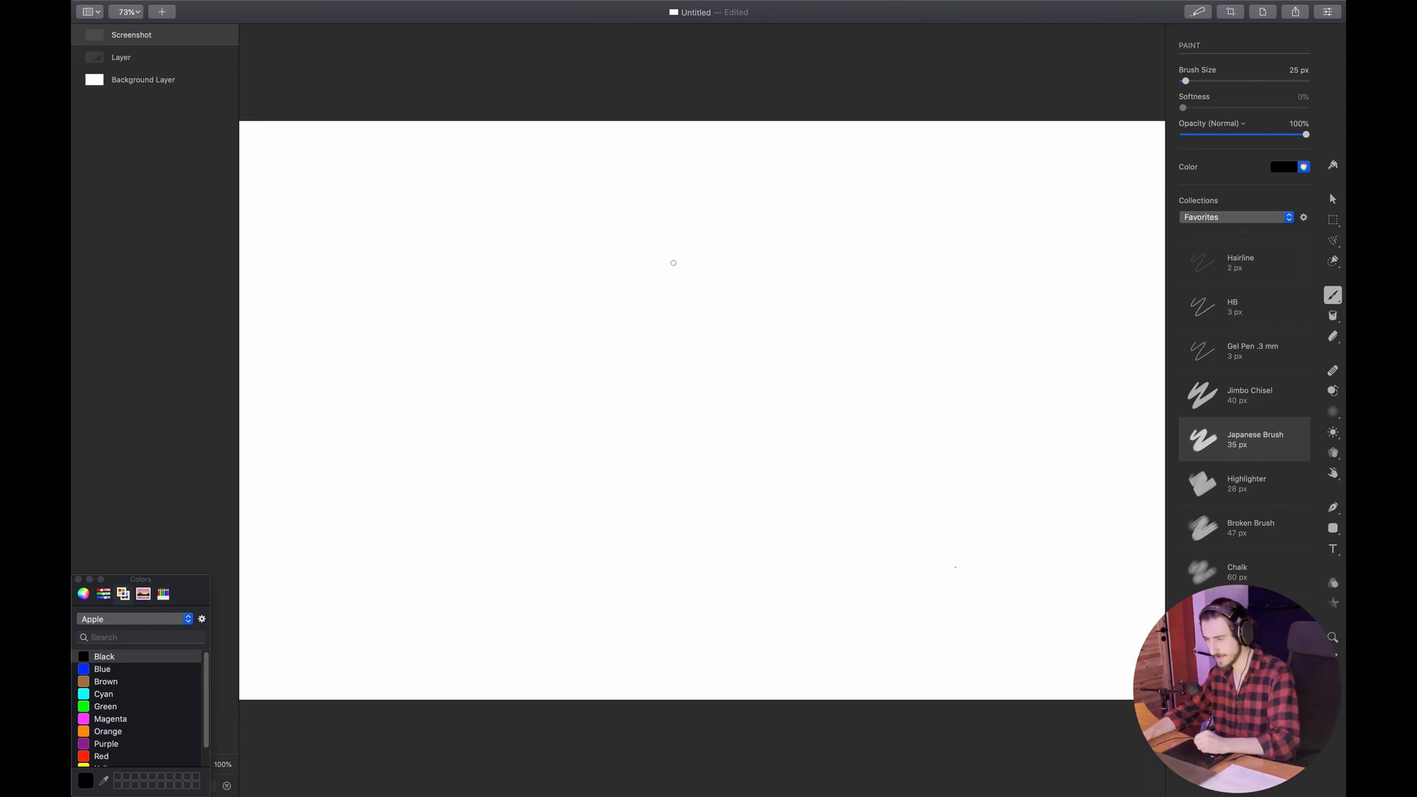
mouse_move(920, 265)
left_mouse_down()
mouse_move(917, 320)
mouse_move(579, 327)
mouse_move(614, 272)
mouse_move(917, 260)
left_mouse_up()
left_click_drag(668, 217, 708, 375)
left_click_drag(778, 214, 801, 361)
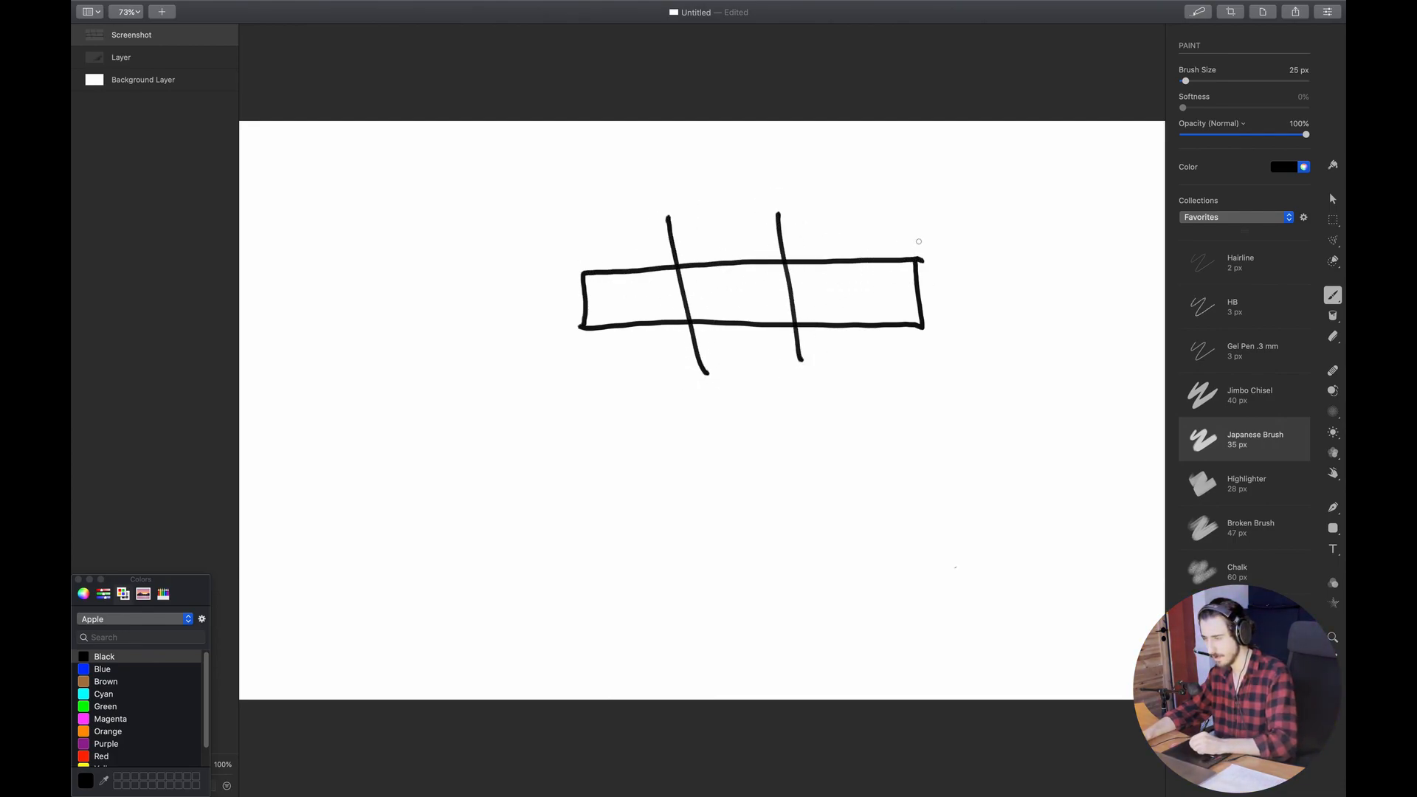
left_click_drag(909, 217, 915, 383)
left_click_drag(567, 226, 573, 385)
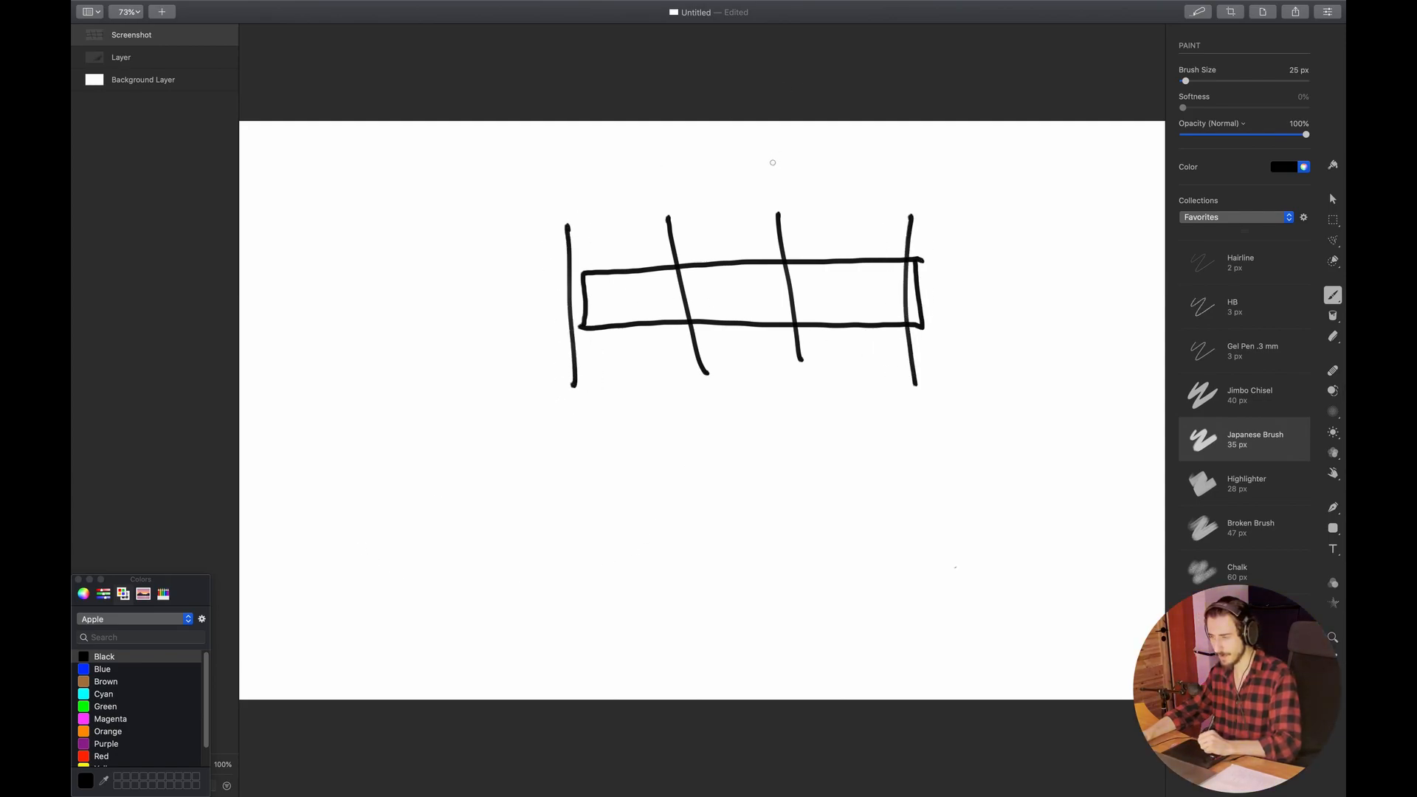
- Handwrite the title "Sustain bass" above the long bar
mouse_move(699, 142)
left_mouse_down()
mouse_move(679, 152)
mouse_move(683, 175)
left_mouse_up()
left_click_drag(715, 155, 734, 171)
left_click_drag(757, 159, 745, 166)
mouse_move(764, 142)
left_mouse_down()
mouse_move(772, 169)
mouse_move(785, 153)
left_mouse_up()
mouse_move(795, 155)
left_mouse_down()
mouse_move(784, 165)
mouse_move(802, 171)
left_mouse_up()
mouse_move(805, 155)
left_mouse_down()
mouse_move(808, 172)
mouse_move(939, 166)
left_mouse_up()
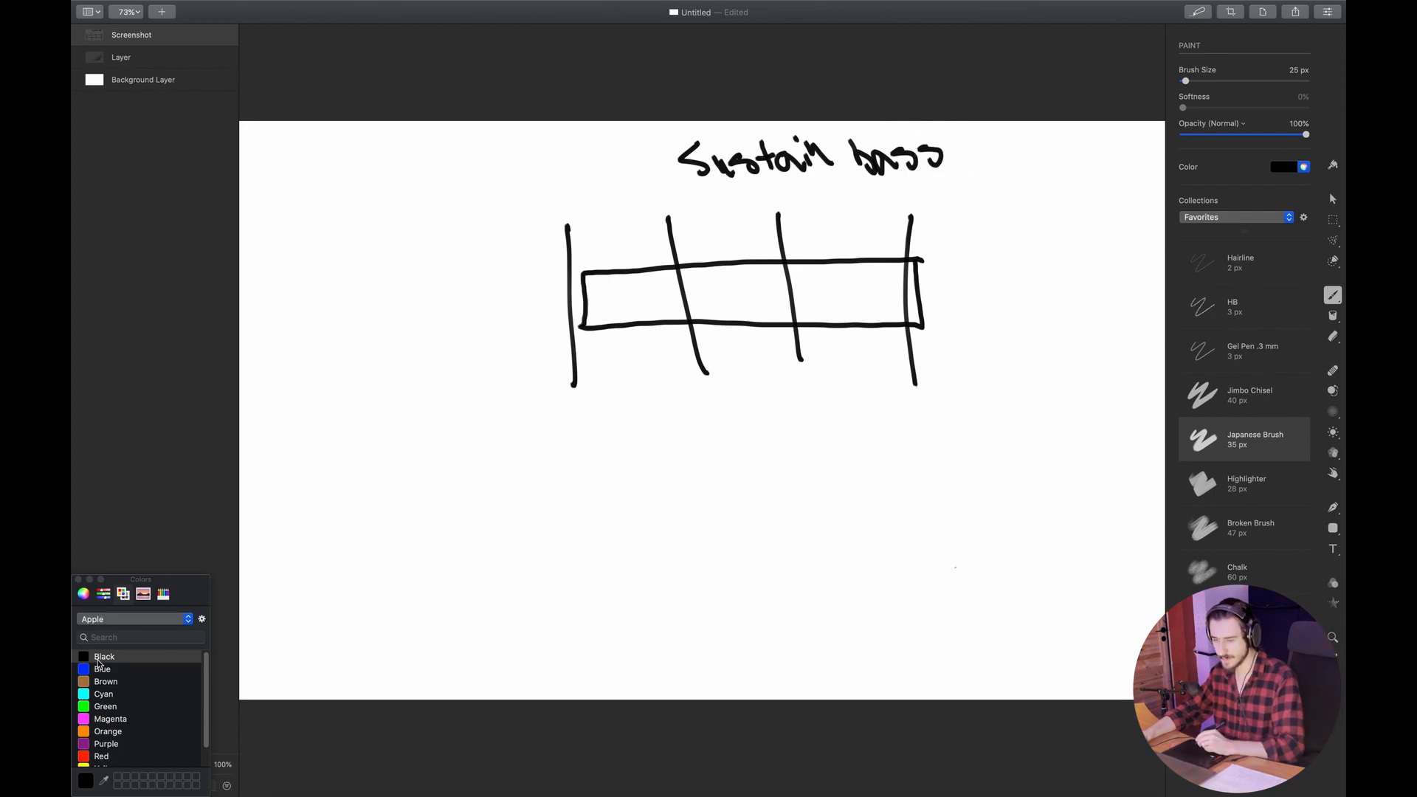
- Draw a row of eight small squares below the bar, with vertical lines before the first and after the fourth
mouse_move(374, 451)
left_mouse_down()
mouse_move(376, 465)
mouse_move(406, 459)
mouse_move(379, 455)
mouse_move(441, 481)
mouse_move(445, 453)
mouse_move(458, 474)
mouse_move(485, 450)
mouse_move(522, 475)
mouse_move(521, 447)
mouse_move(556, 481)
mouse_move(563, 444)
mouse_move(576, 478)
mouse_move(600, 437)
mouse_move(581, 440)
left_mouse_up()
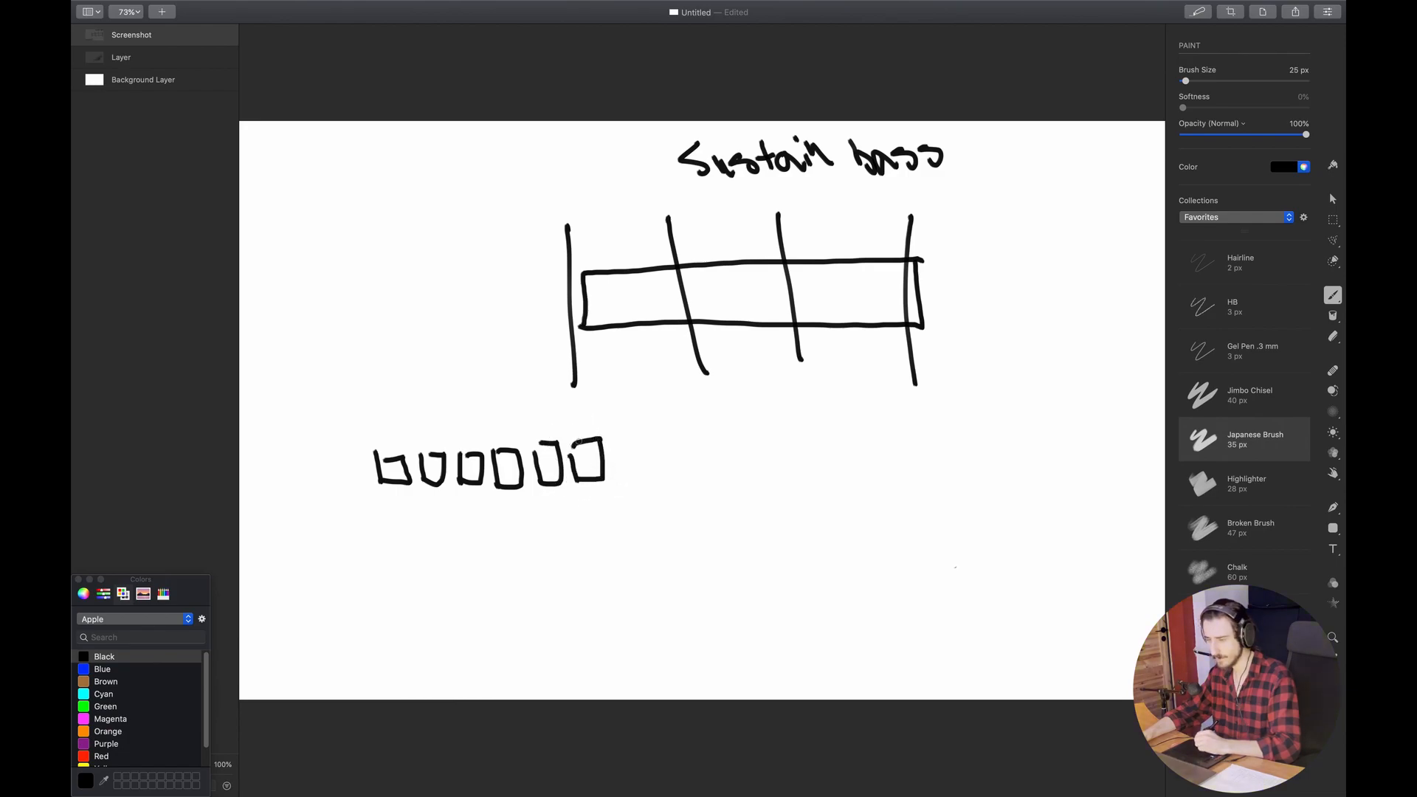
left_click_drag(371, 424, 377, 530)
left_click_drag(519, 419, 530, 539)
mouse_move(620, 437)
left_mouse_down()
mouse_move(674, 480)
mouse_move(705, 451)
mouse_move(674, 435)
left_mouse_up()
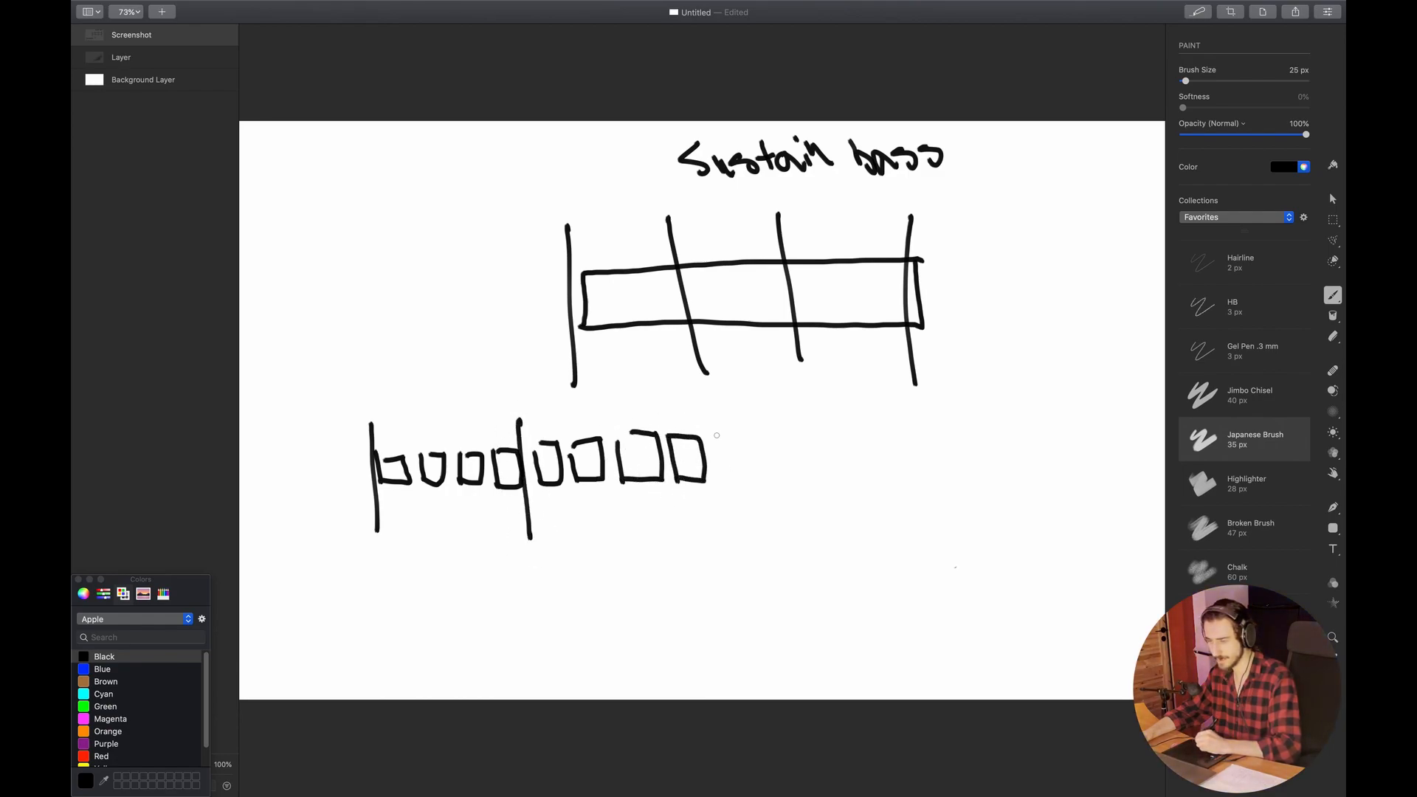
- Handwrite the note lengths "1/16 or 1/8 or 1/8." below the row of squares
left_click_drag(641, 550, 657, 585)
left_click_drag(685, 518, 681, 594)
mouse_move(704, 548)
left_mouse_down()
mouse_move(705, 602)
mouse_move(796, 560)
left_mouse_up()
left_click_drag(818, 563, 898, 598)
left_click_drag(917, 508, 921, 599)
left_click_drag(952, 536, 925, 547)
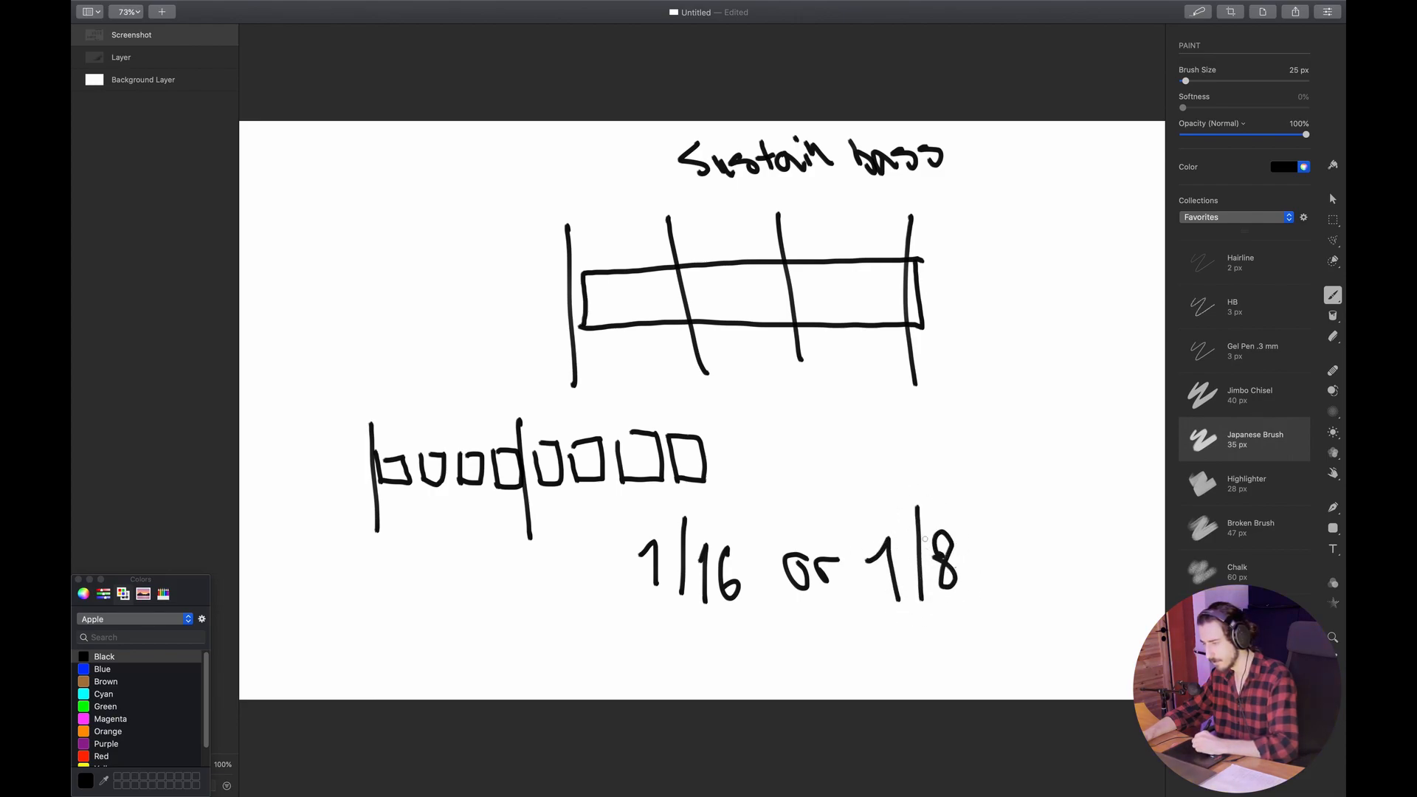
mouse_move(997, 573)
left_mouse_down()
mouse_move(1006, 585)
mouse_move(1032, 562)
mouse_move(1067, 587)
left_mouse_up()
left_click_drag(1081, 520, 1078, 616)
left_click_drag(1100, 546, 1107, 572)
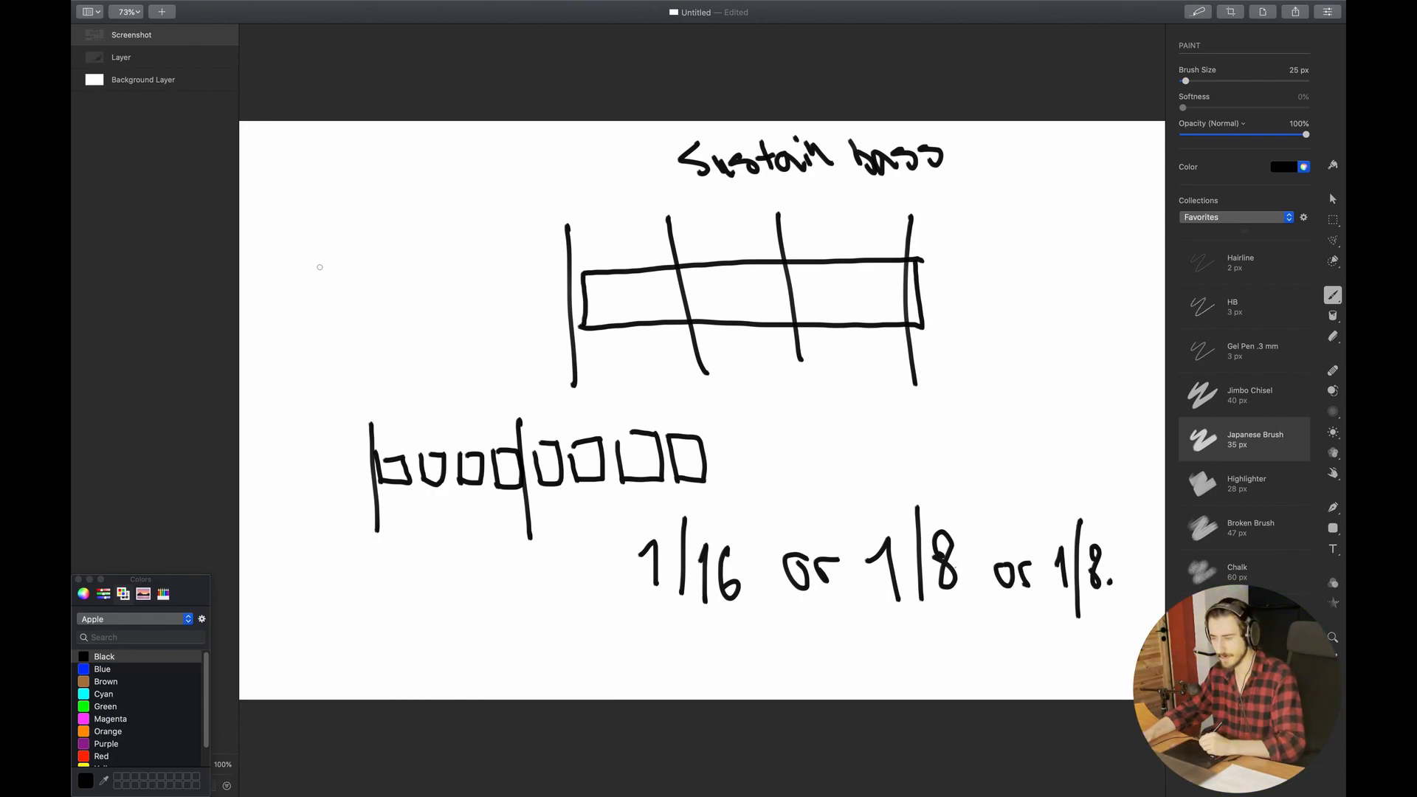
- Draw two off-beat squares between three vertical lines beside the long bar, and mark the gaps around them in purple
left_click_drag(264, 244, 283, 339)
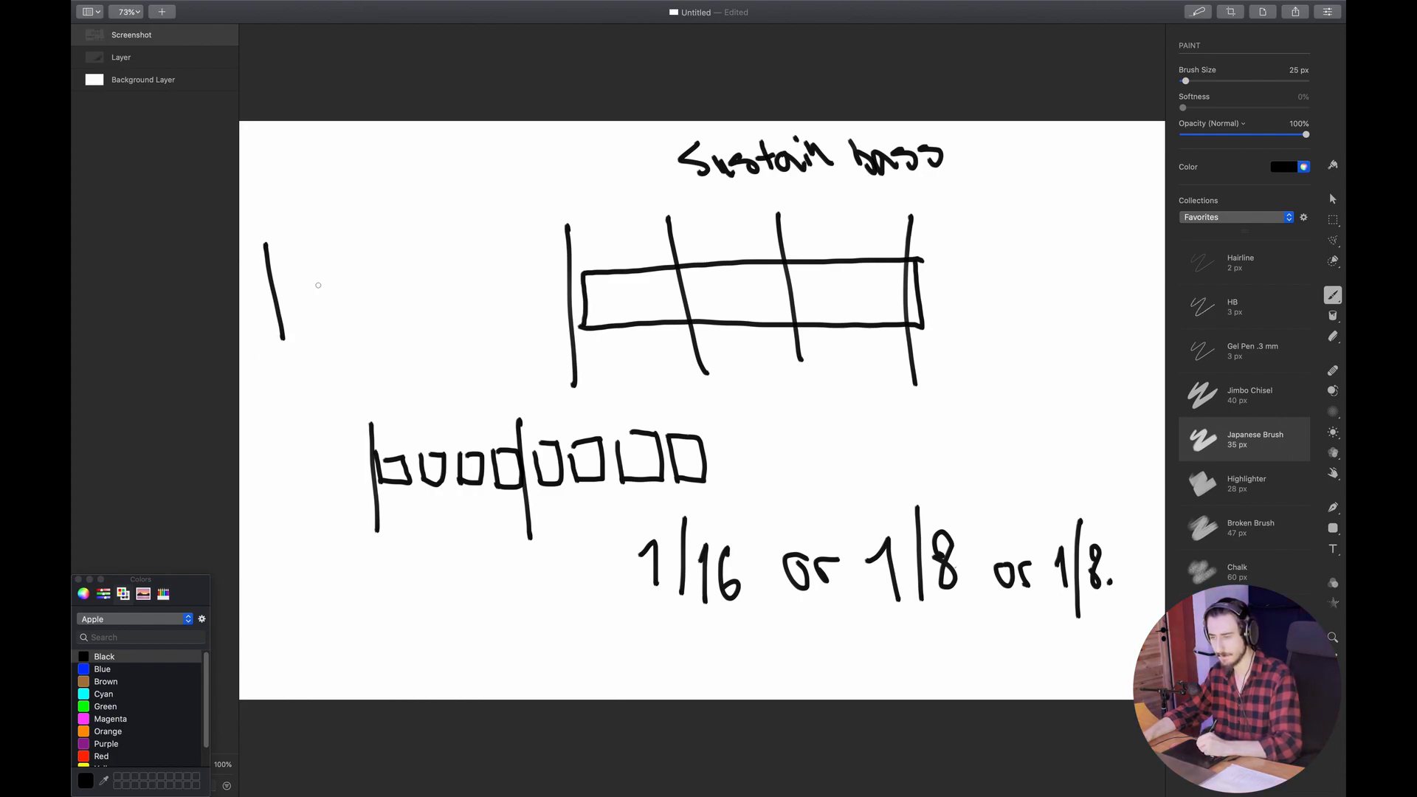
mouse_move(310, 271)
left_mouse_down()
mouse_move(341, 318)
mouse_move(313, 272)
mouse_move(393, 348)
left_mouse_up()
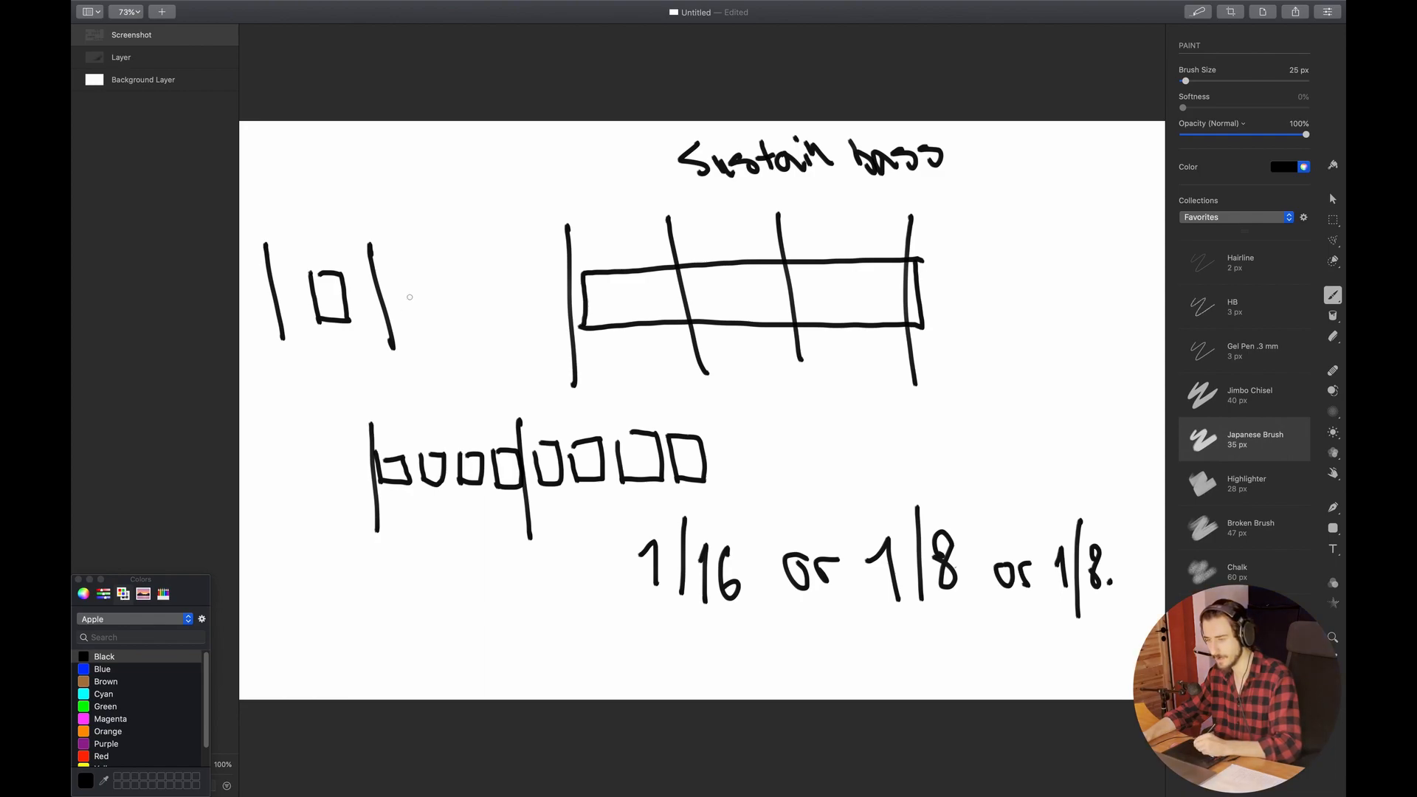
mouse_move(434, 273)
left_mouse_down()
mouse_move(465, 318)
mouse_move(461, 270)
mouse_move(482, 257)
mouse_move(495, 363)
left_mouse_up()
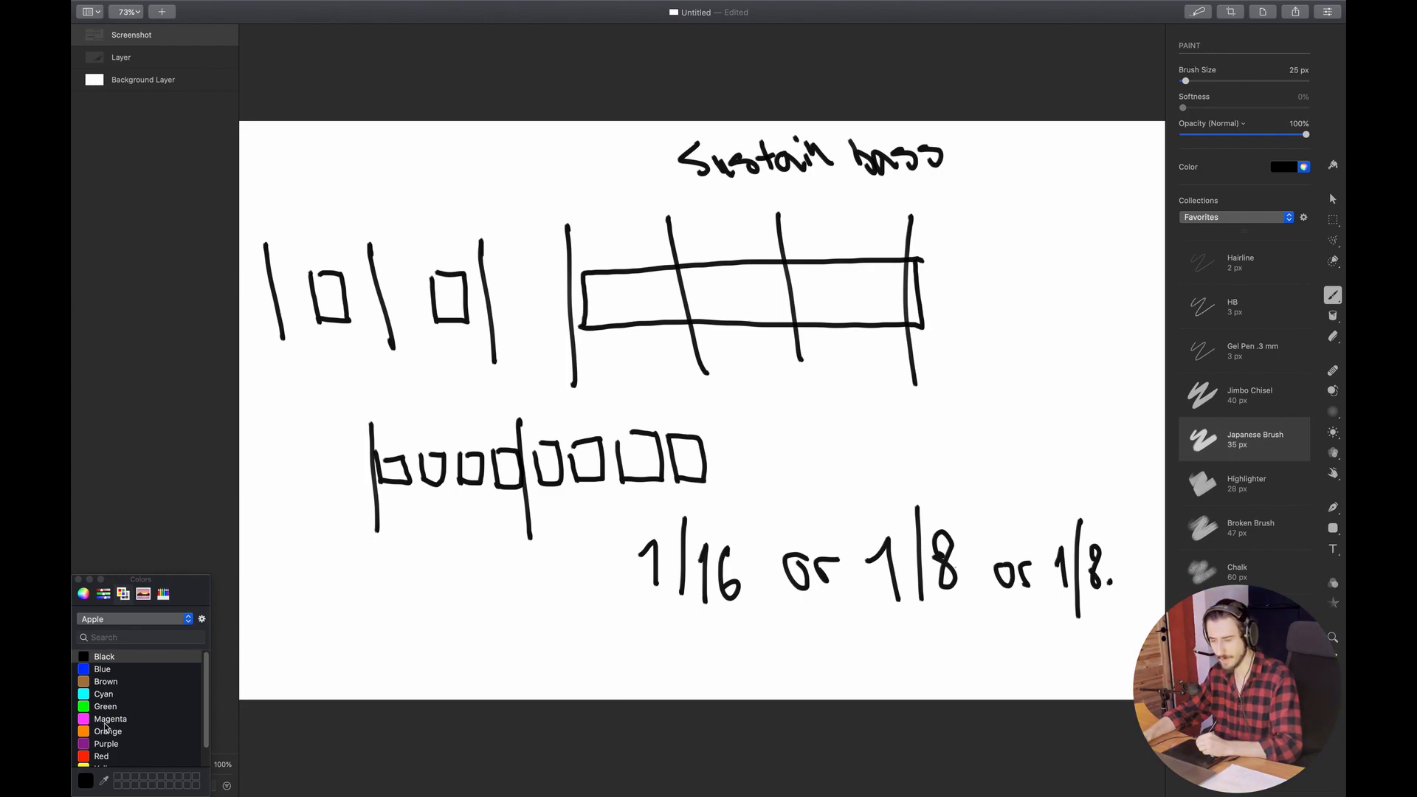
left_click(105, 744)
left_click_drag(296, 293, 413, 294)
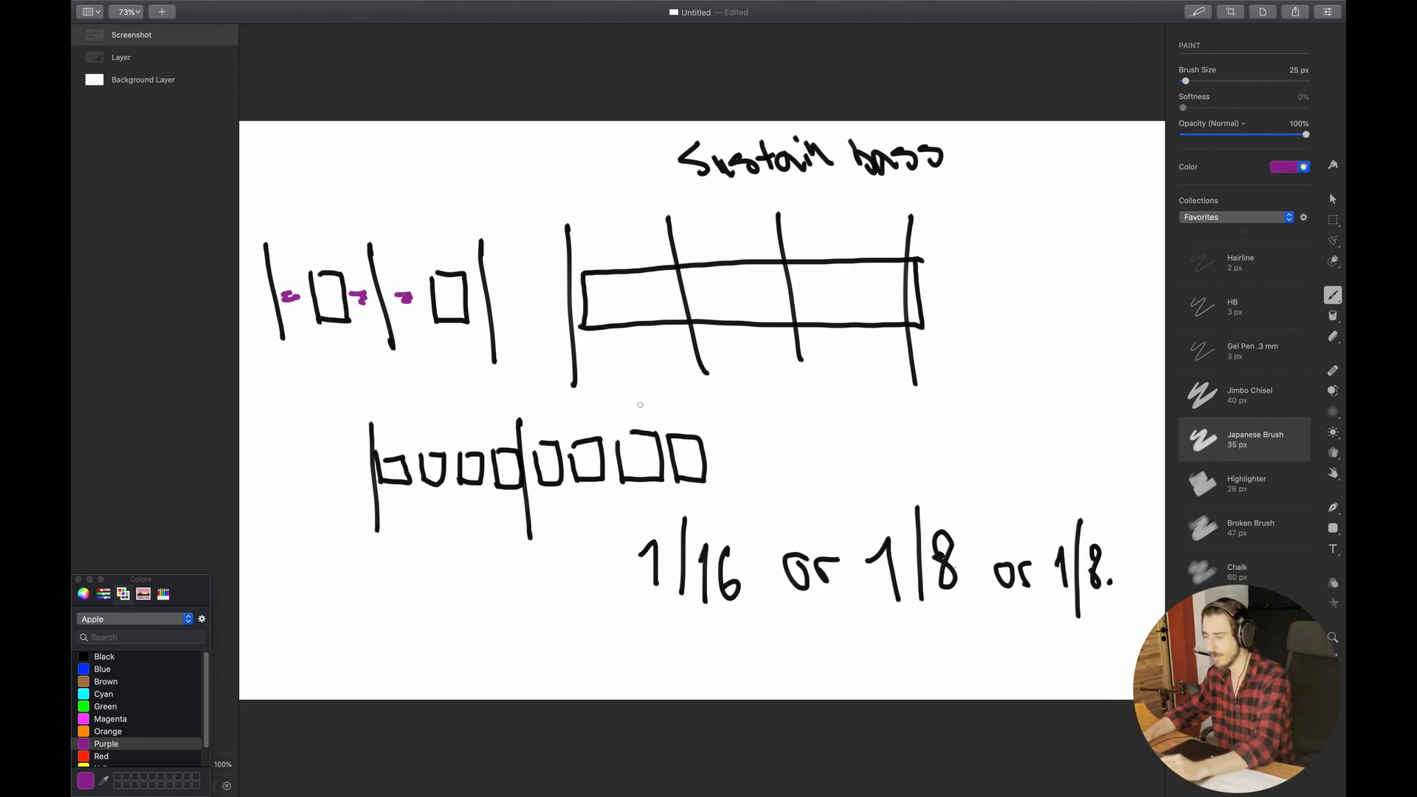
- Switch back to Ableton Live and play the looped section with the kick and first bass tracks soloed
key("super+Tab")
key("super+shift+Tab")
key("super+shift+Tab")
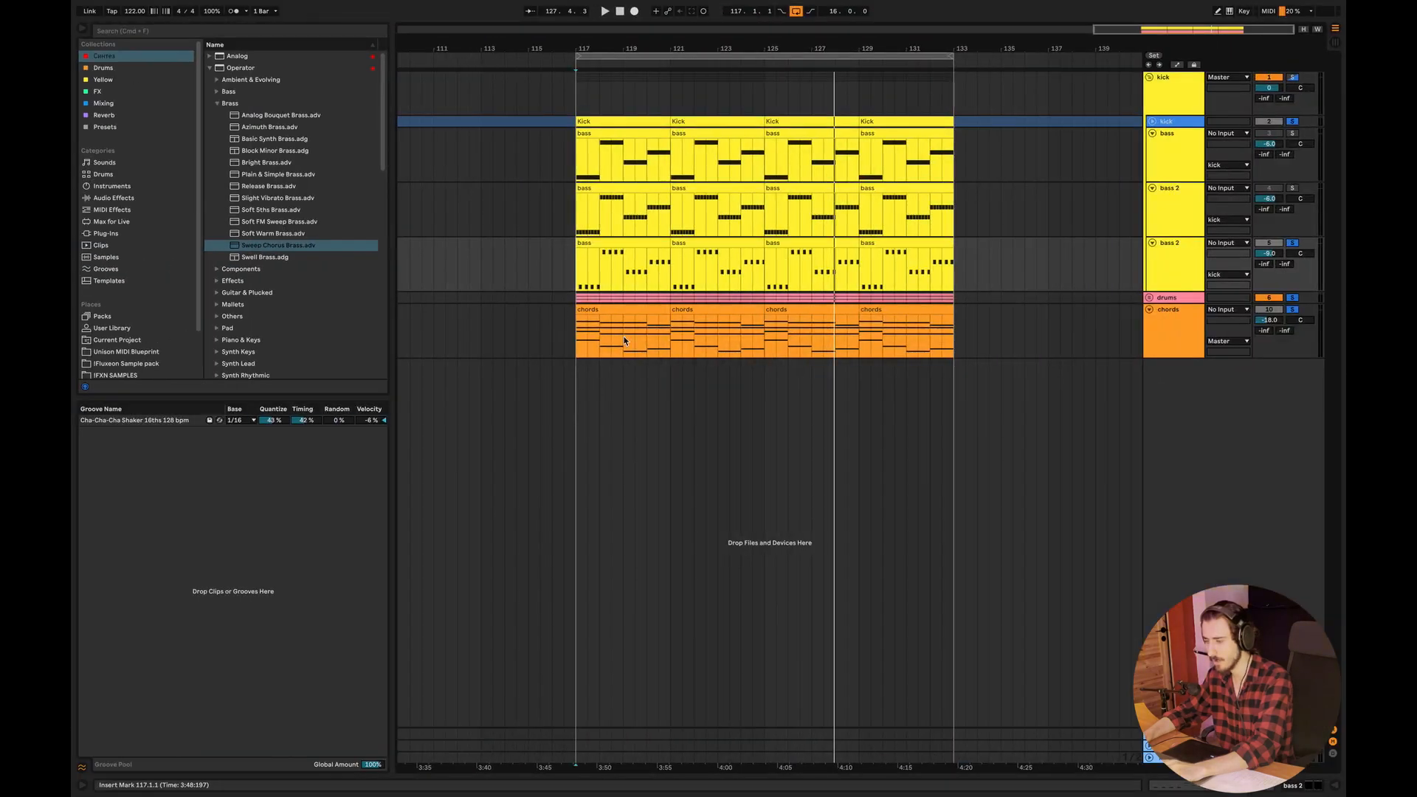
key("z")
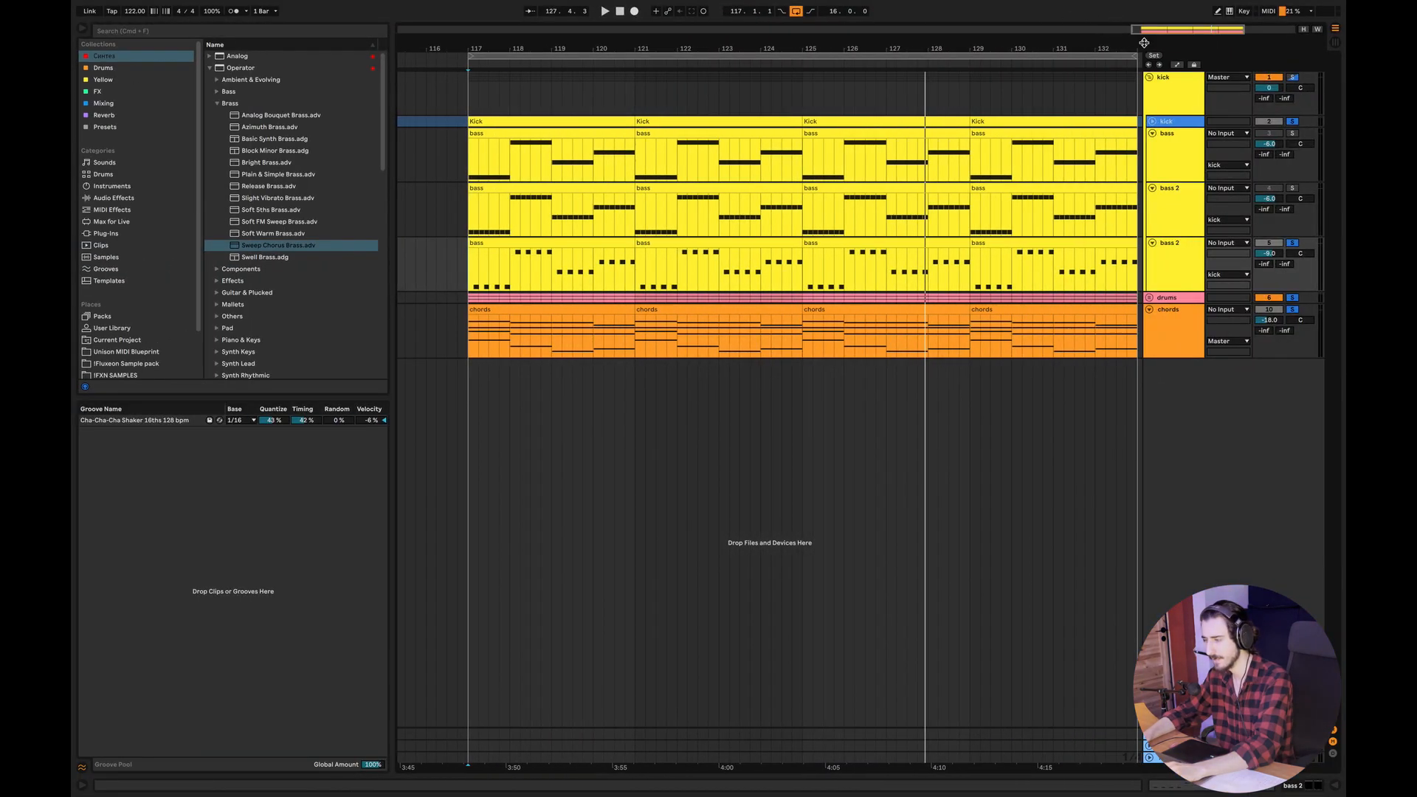
key("space")
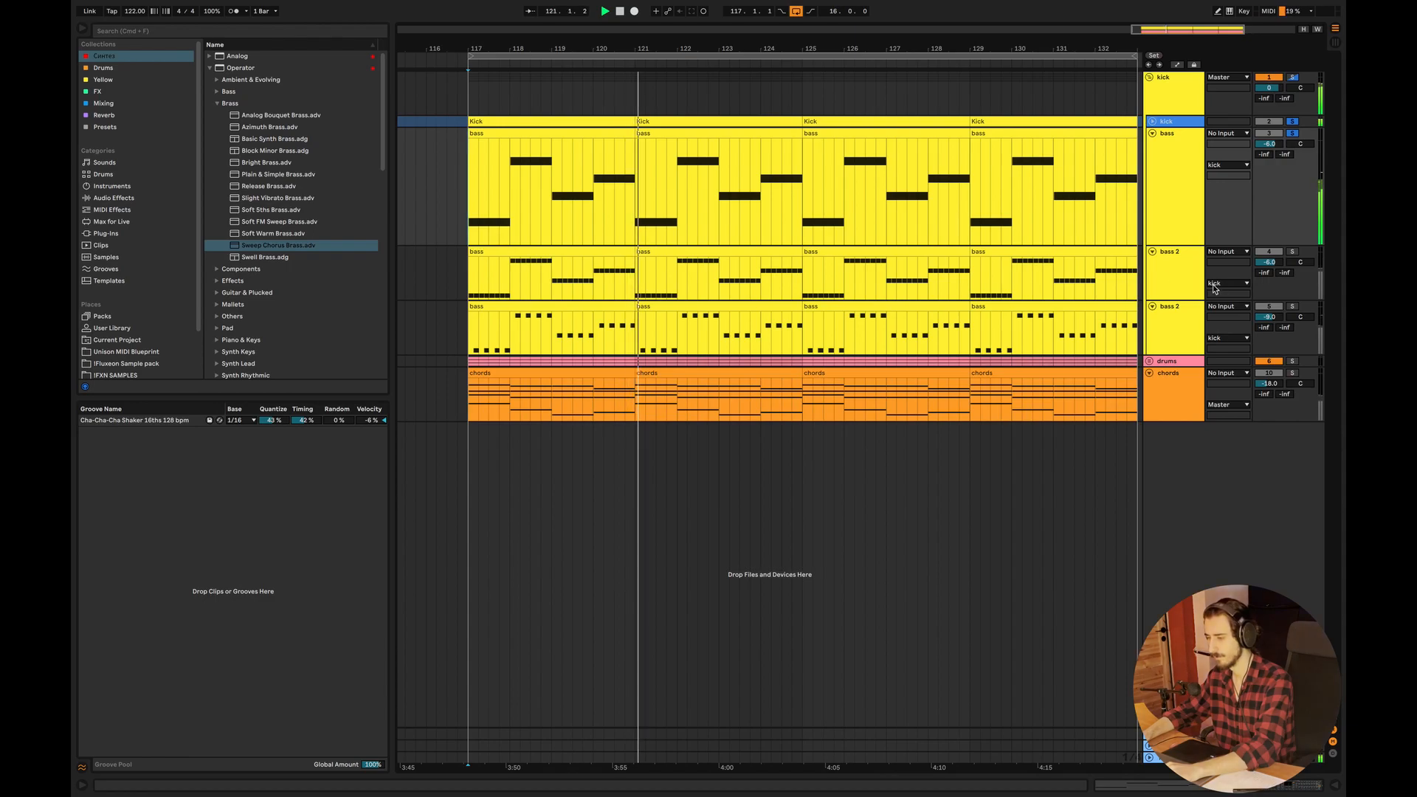
- Open Serum on the first bass track and turn off oscillator B and the sub oscillator
double_click(1157, 194)
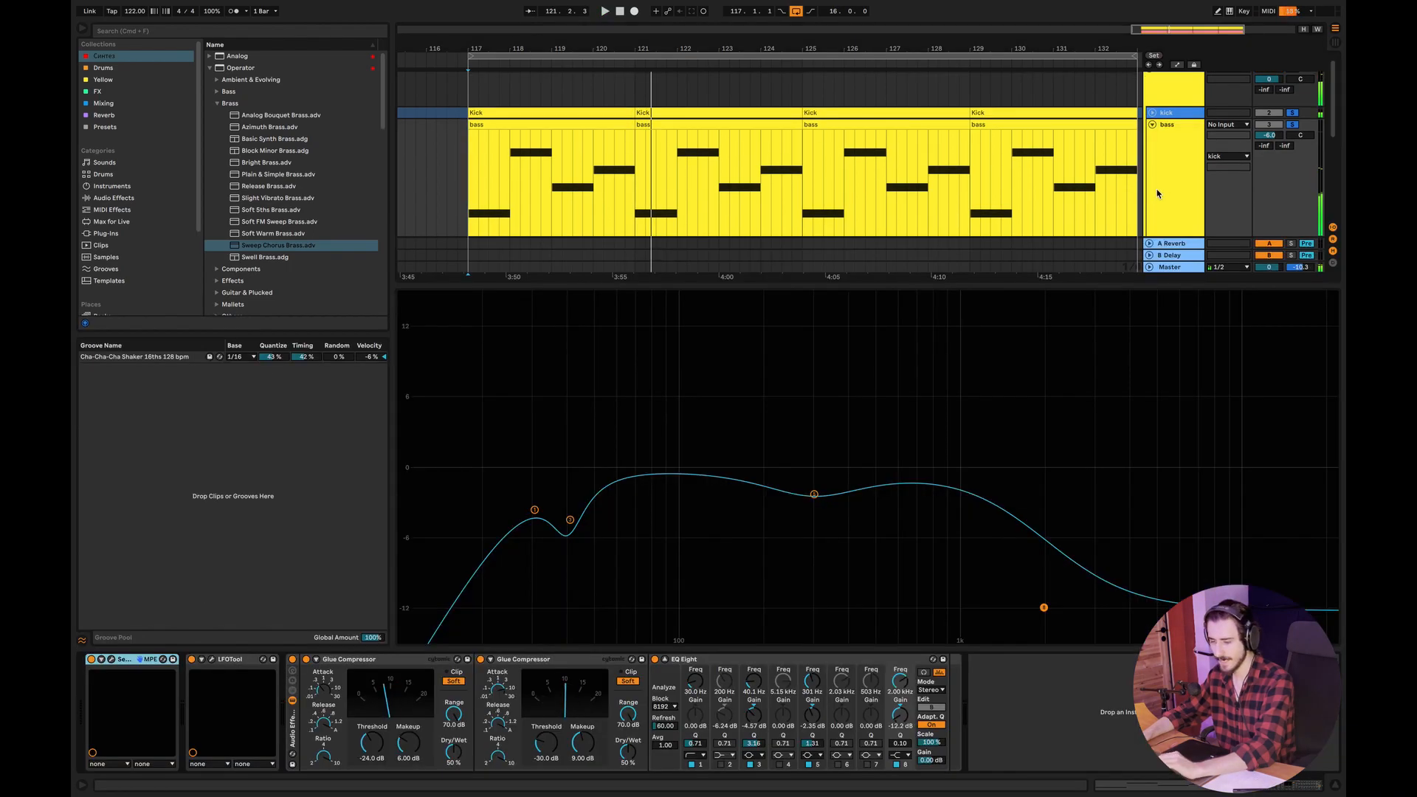
left_click(111, 662)
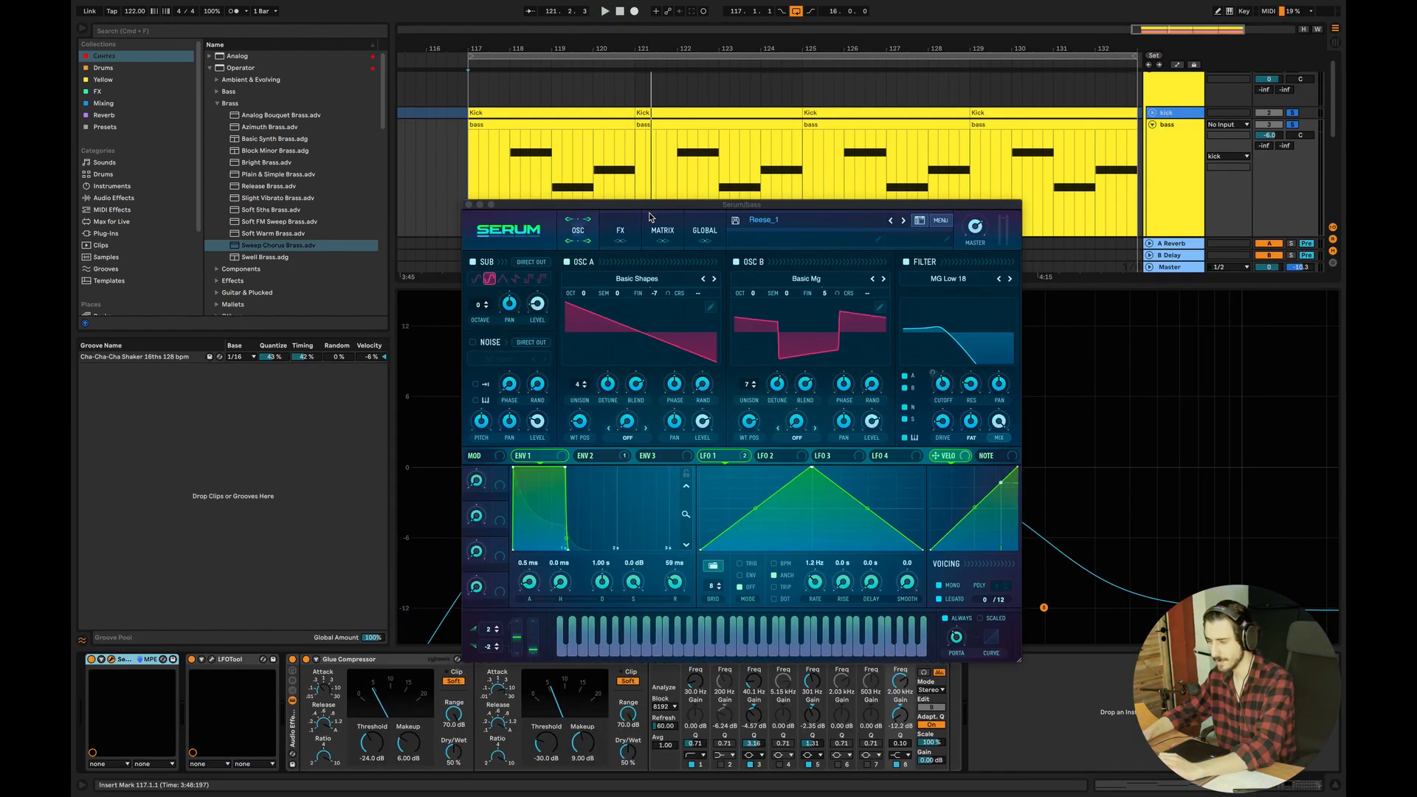
left_click(735, 261)
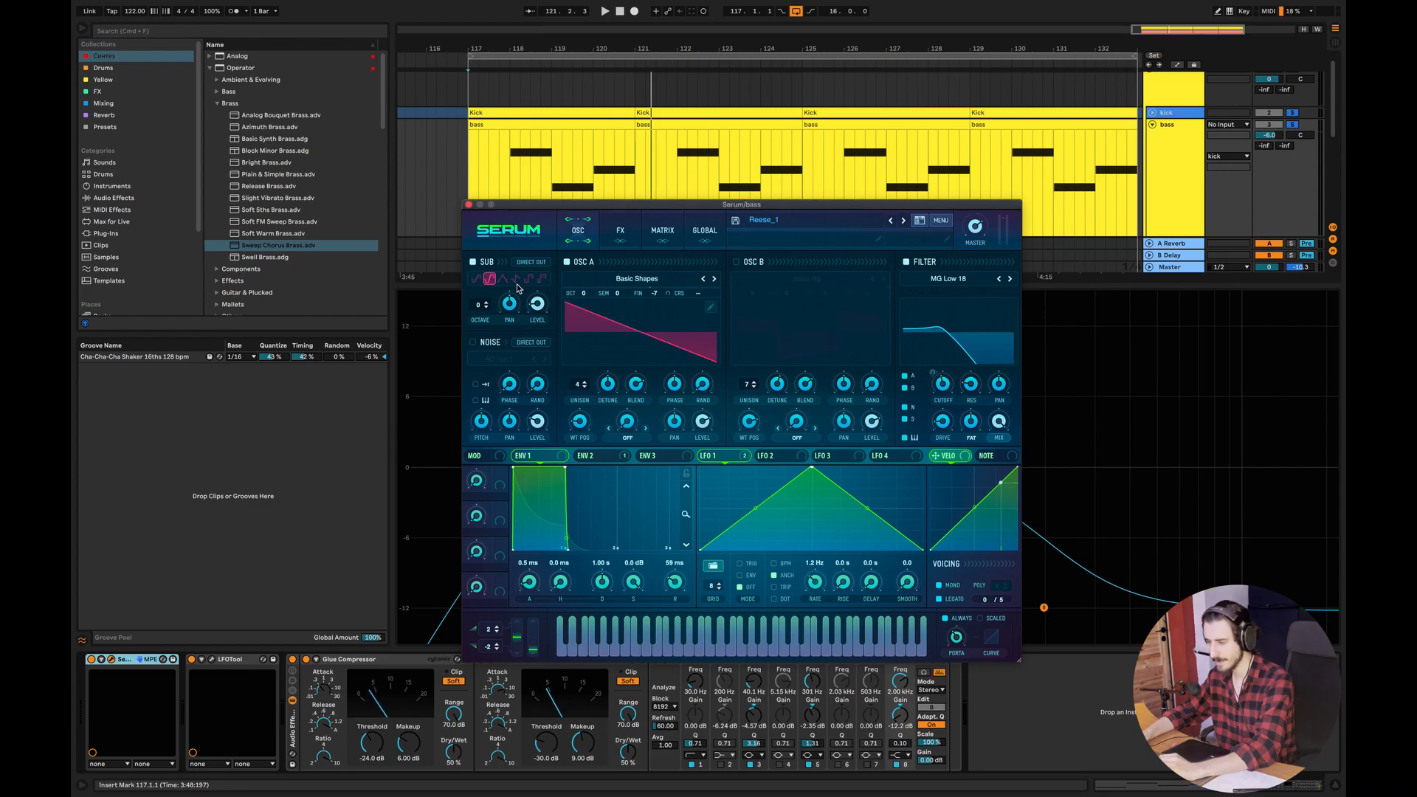
left_click(474, 262)
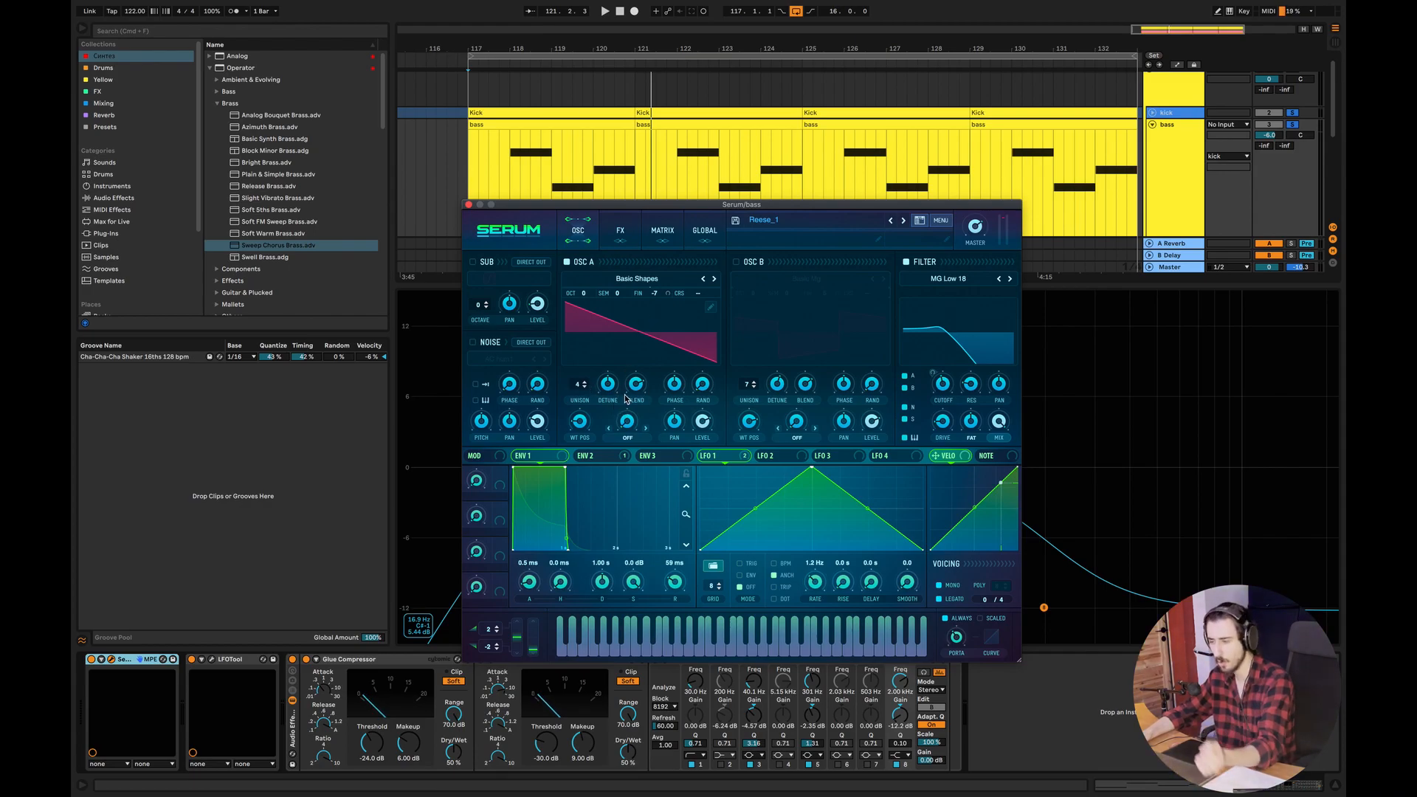
- Adjust oscillator A's unison detune and blend
left_click_drag(609, 390, 639, 413)
left_click(588, 384)
left_click(588, 384)
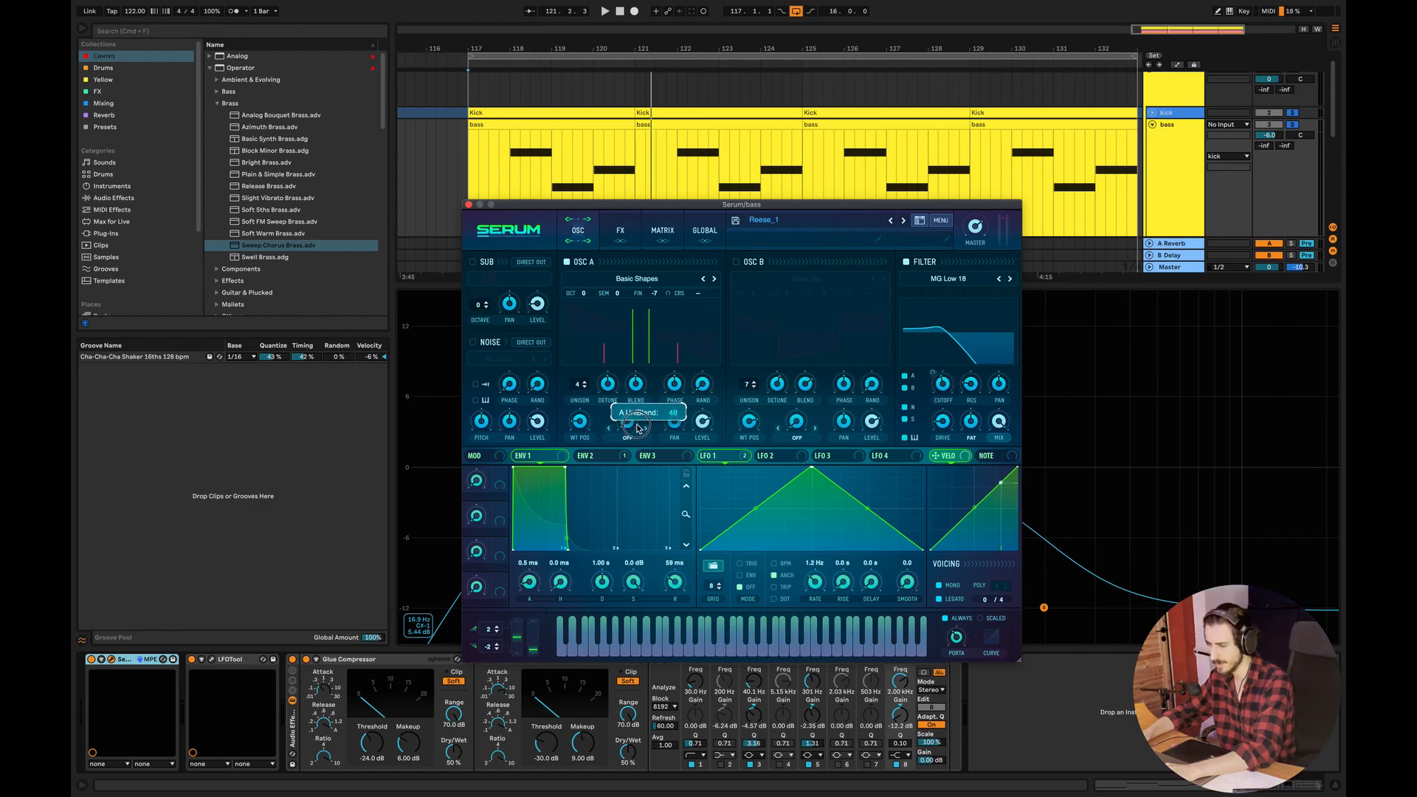
left_click_drag(637, 427, 642, 384)
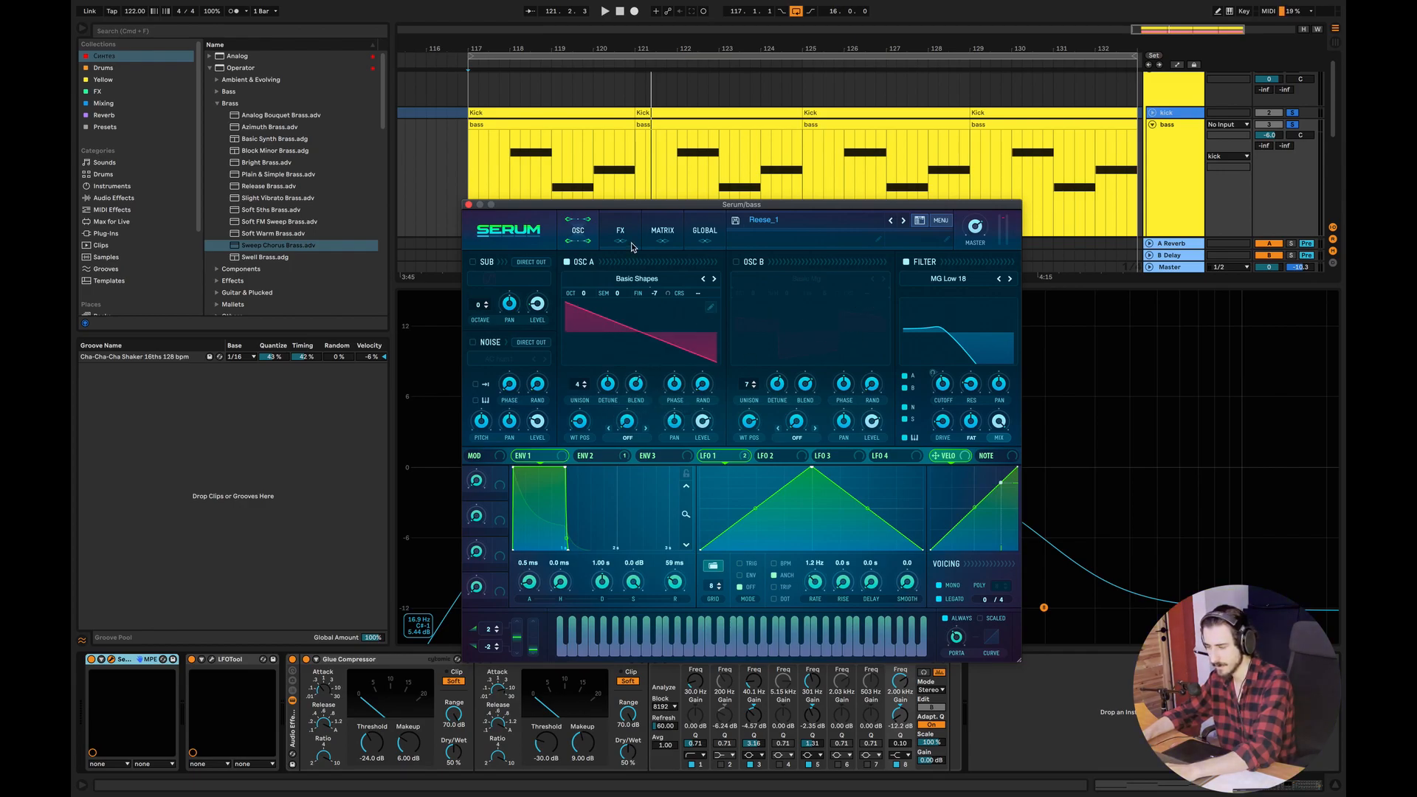
- Play the bass with oscillator A alone and collapse the devices of the audio effect rack
key("space")
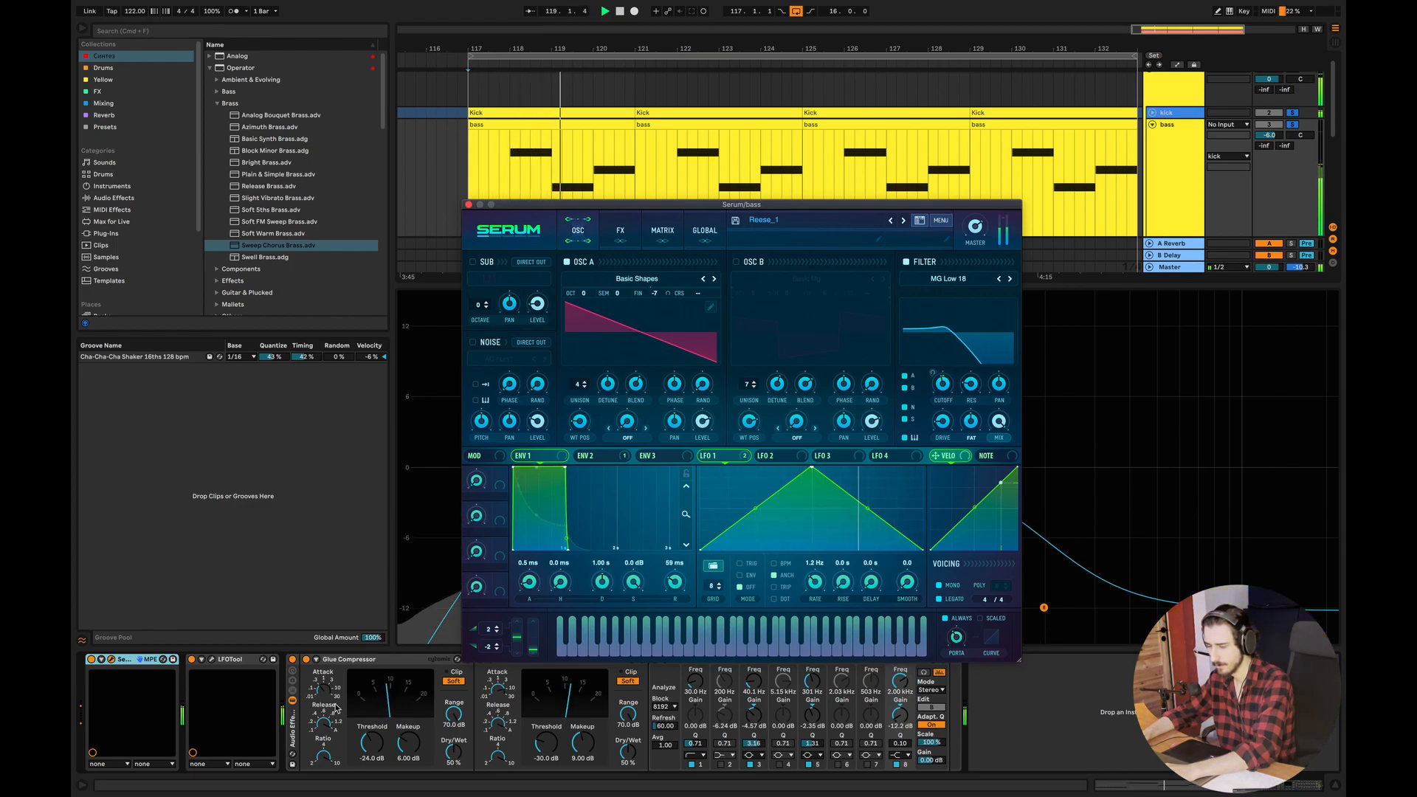
left_click(292, 670)
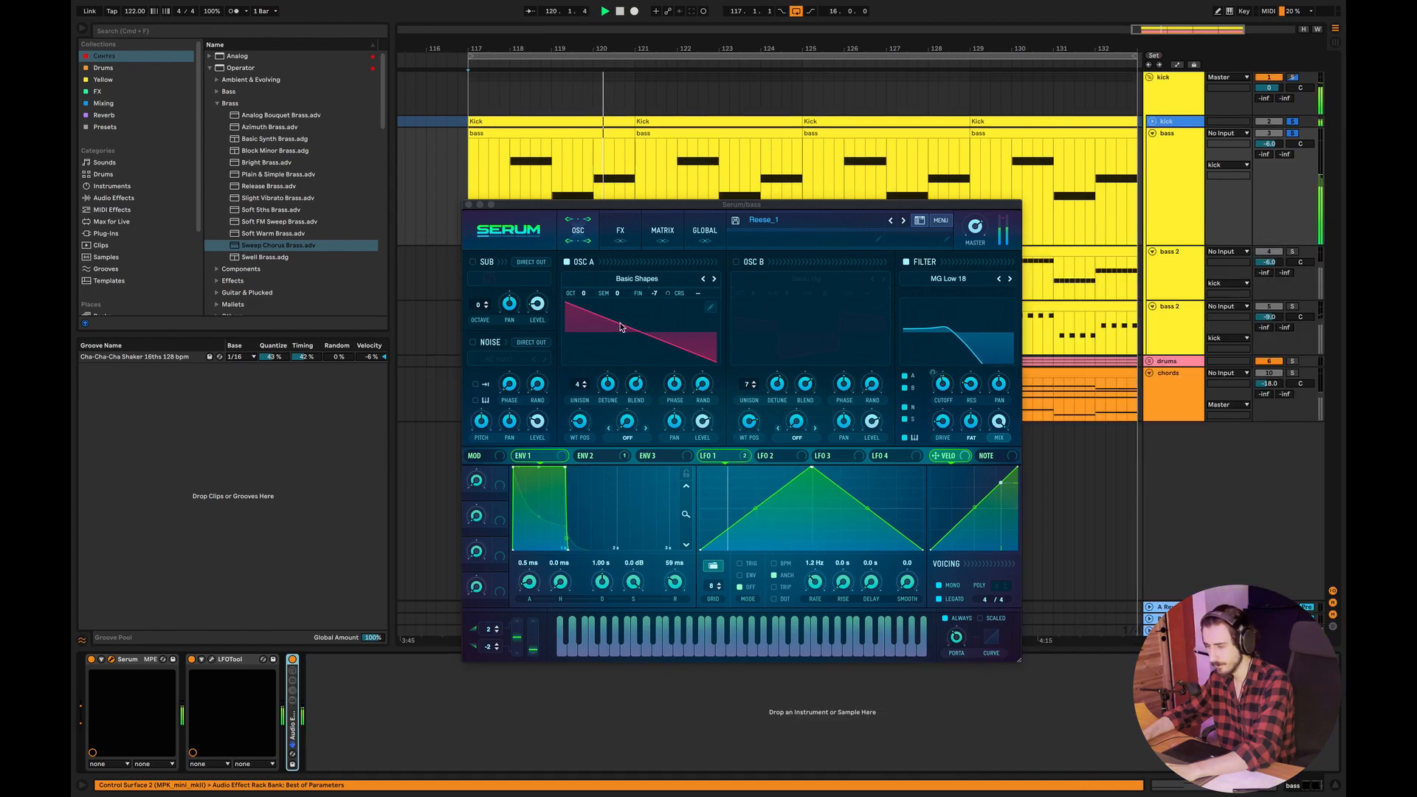
key("space")
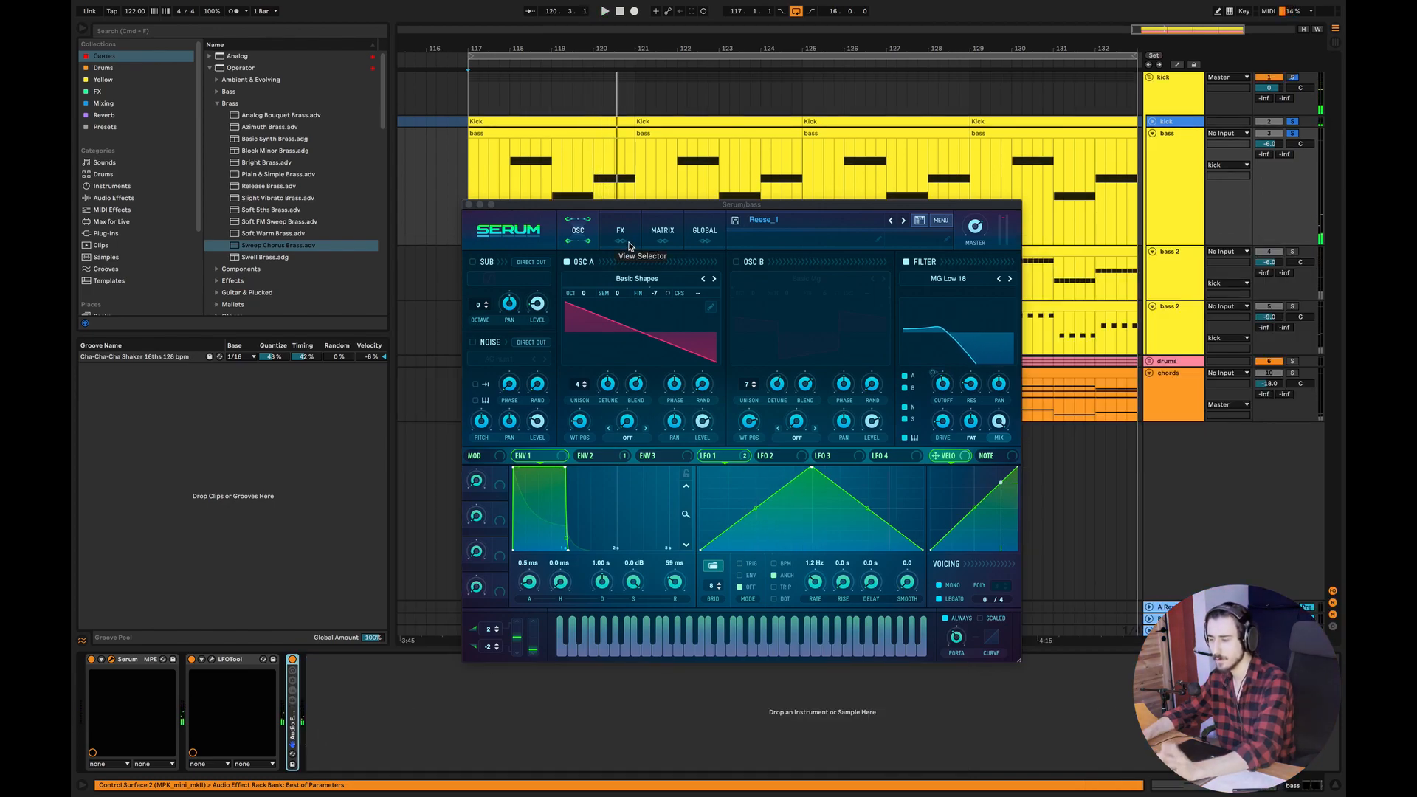
- Turn off oscillator A, turn on oscillator B and play the bass with oscillator B alone
left_click(566, 264)
left_click(735, 262)
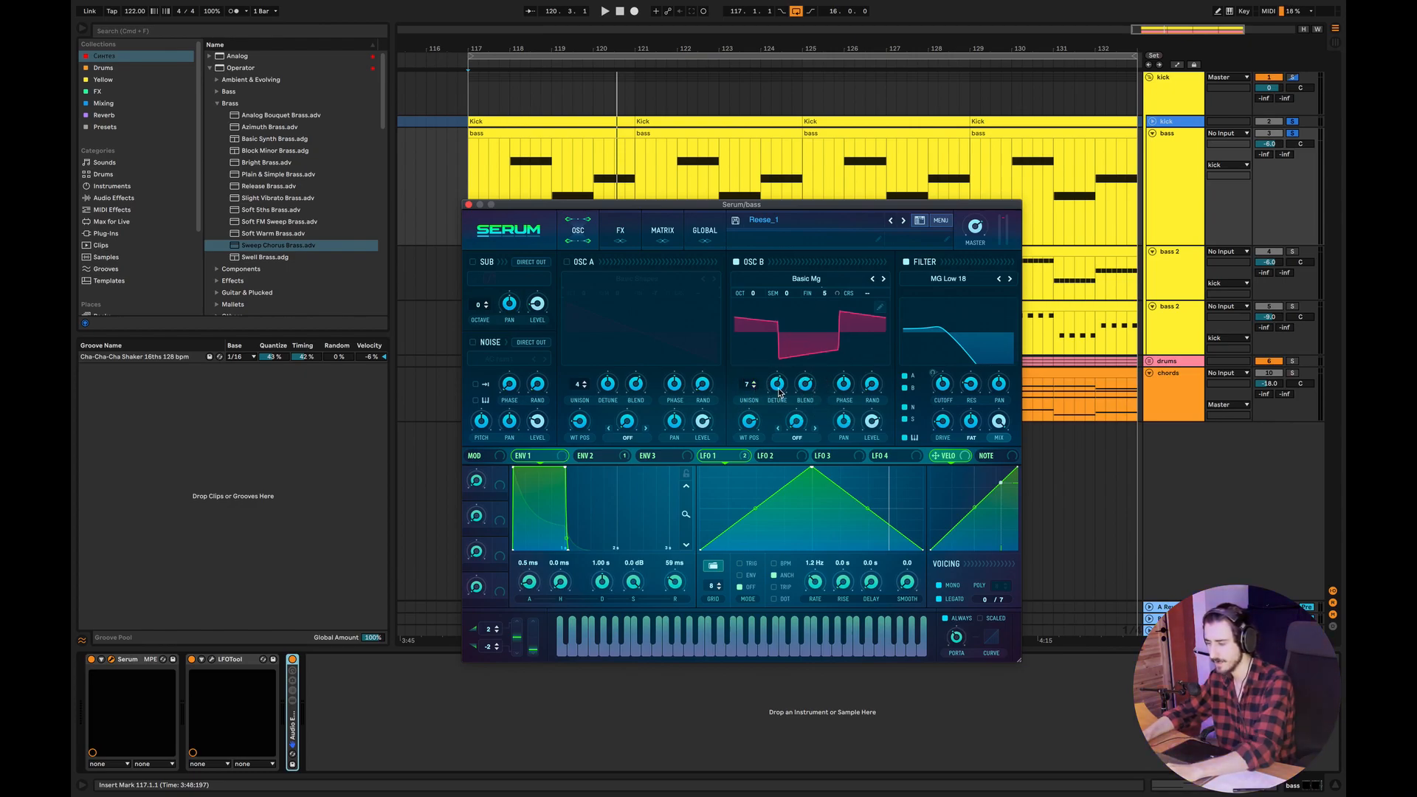
key("space")
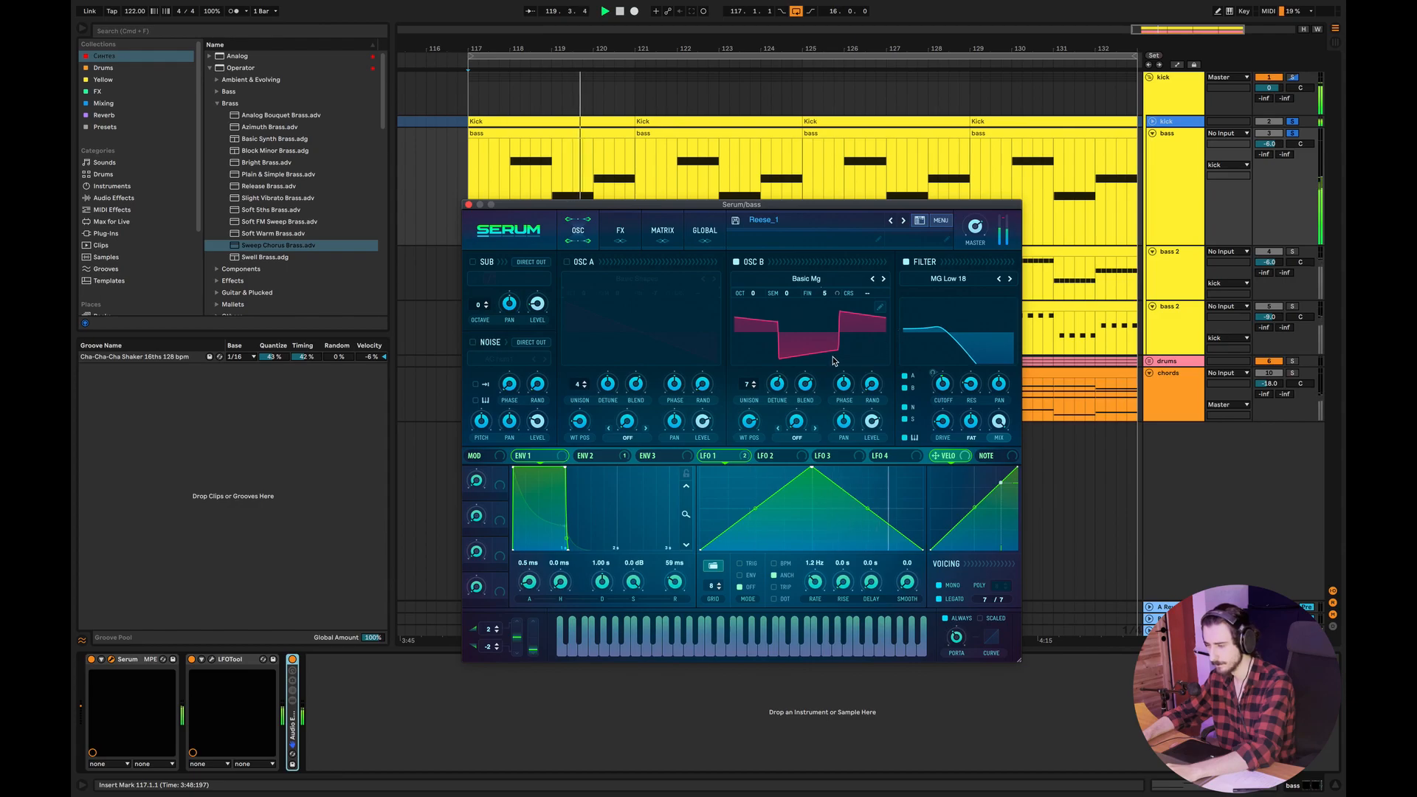
key("space")
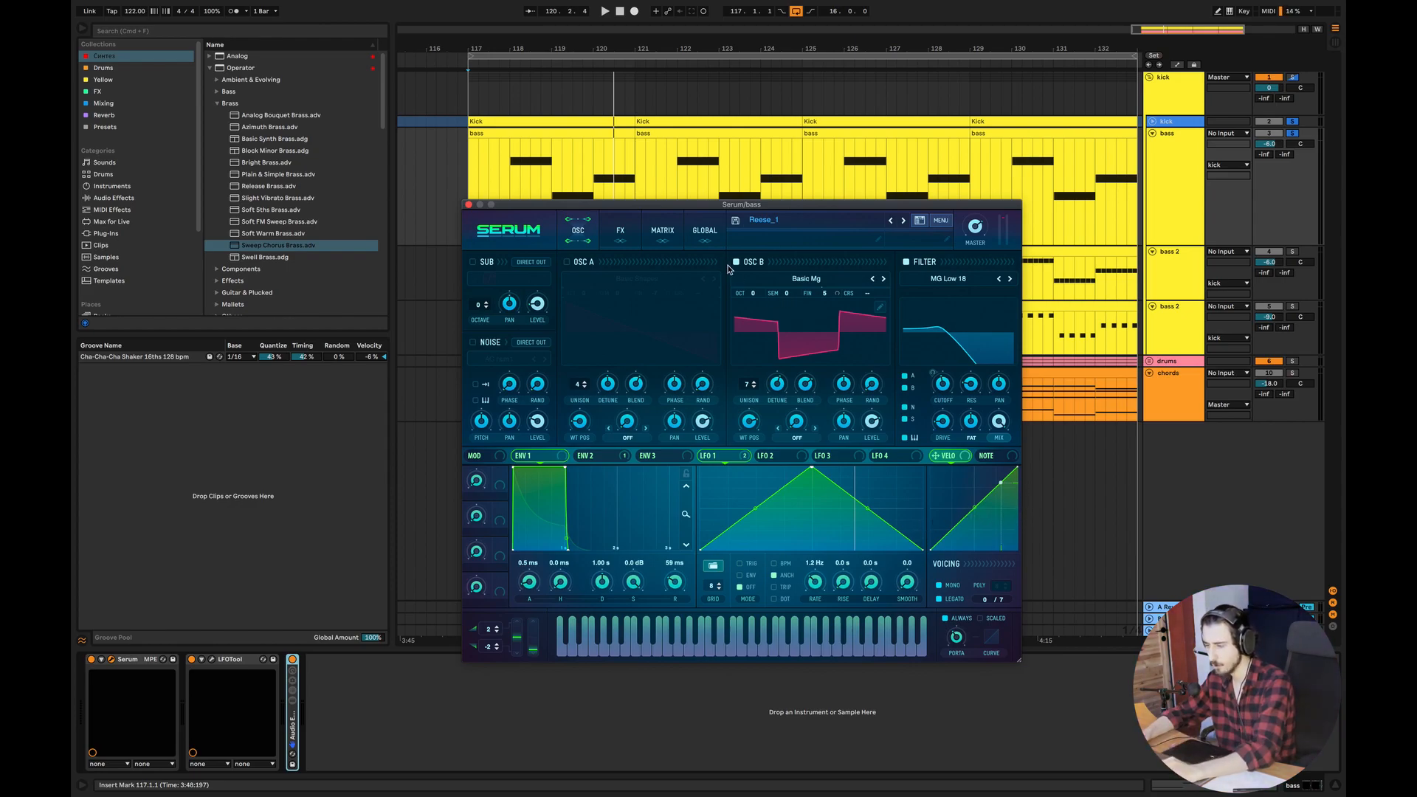
- Set oscillator A's unison mode to Super in Serum's global settings
left_click(706, 235)
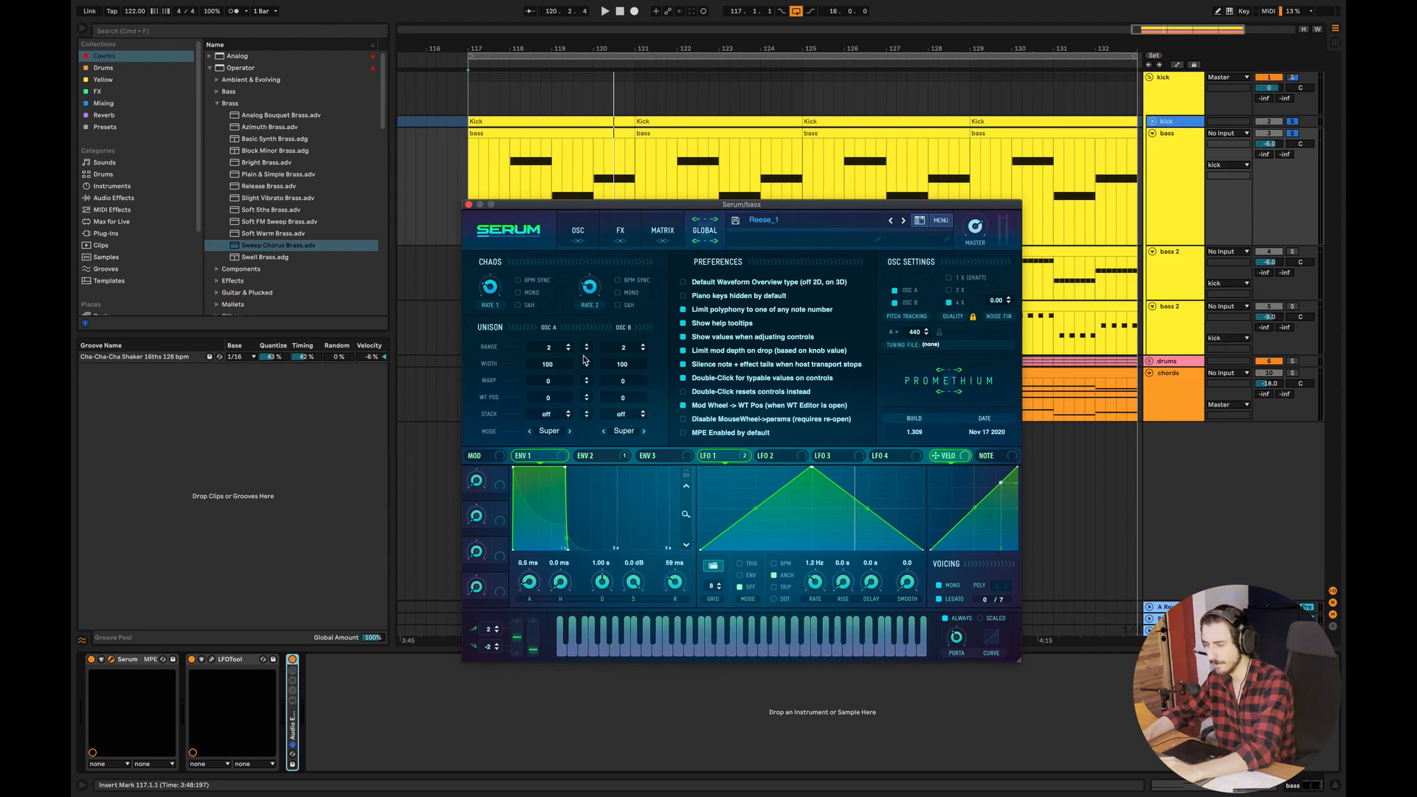
left_click(552, 432)
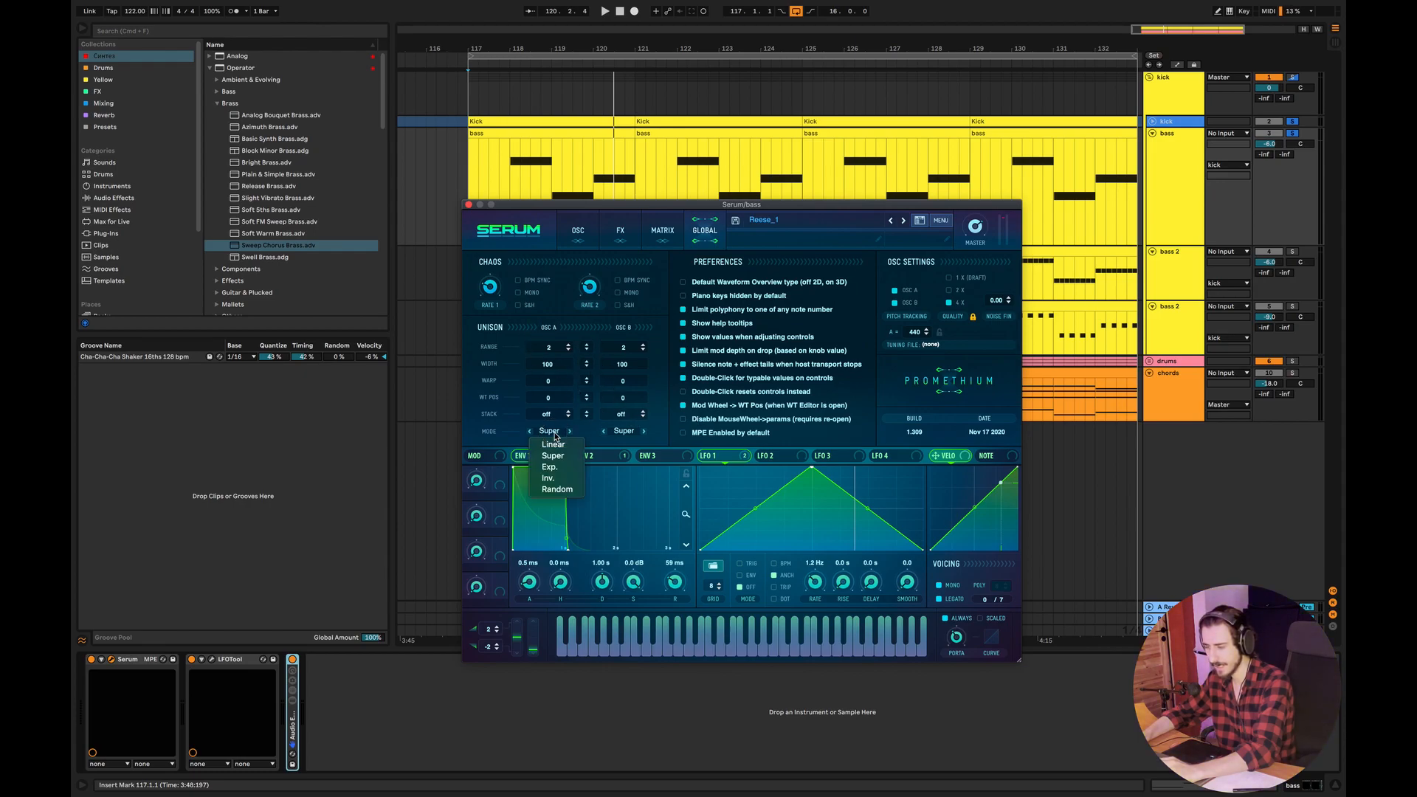
left_click(562, 460)
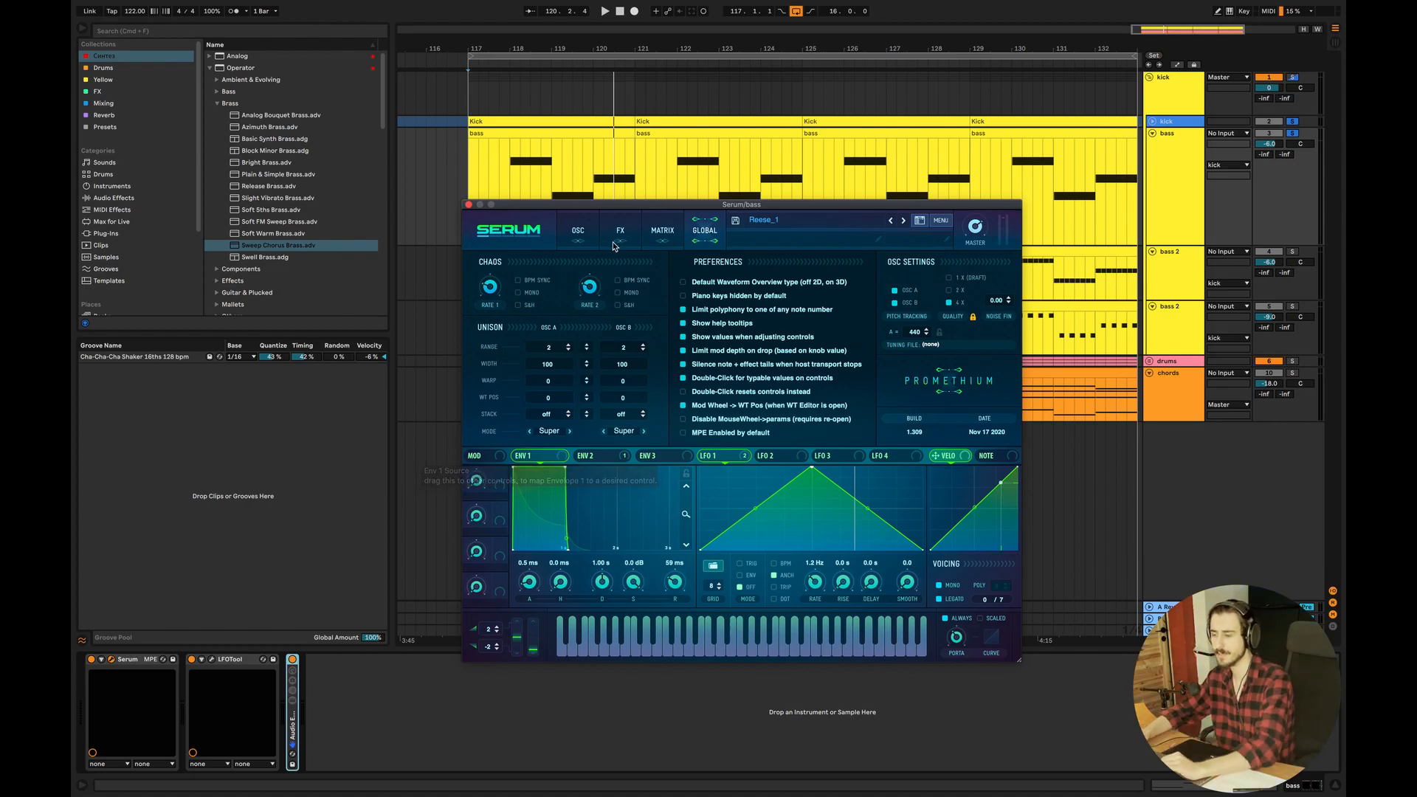
- Return to the oscillator view, turn oscillator A back on and play both oscillators together
left_click(576, 231)
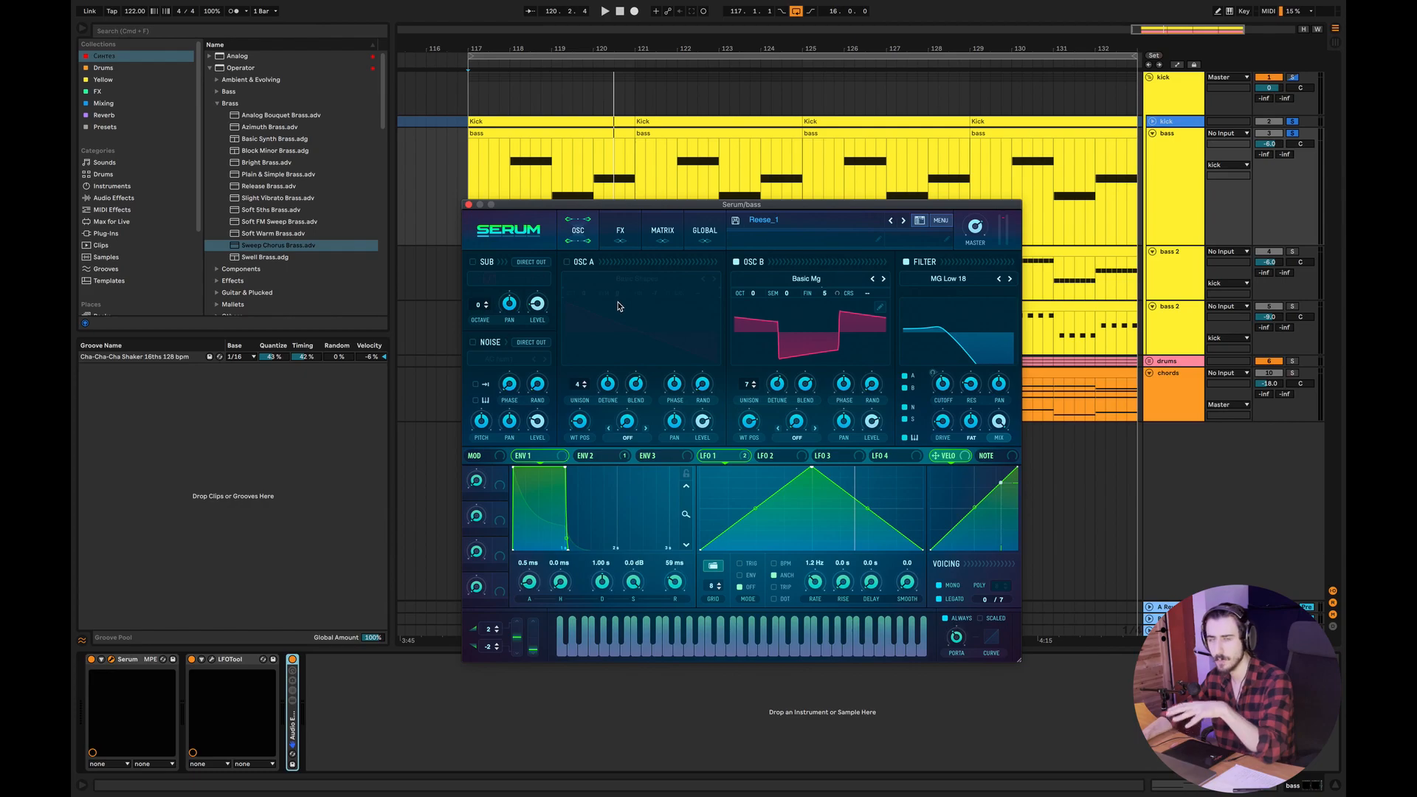
left_click(568, 262)
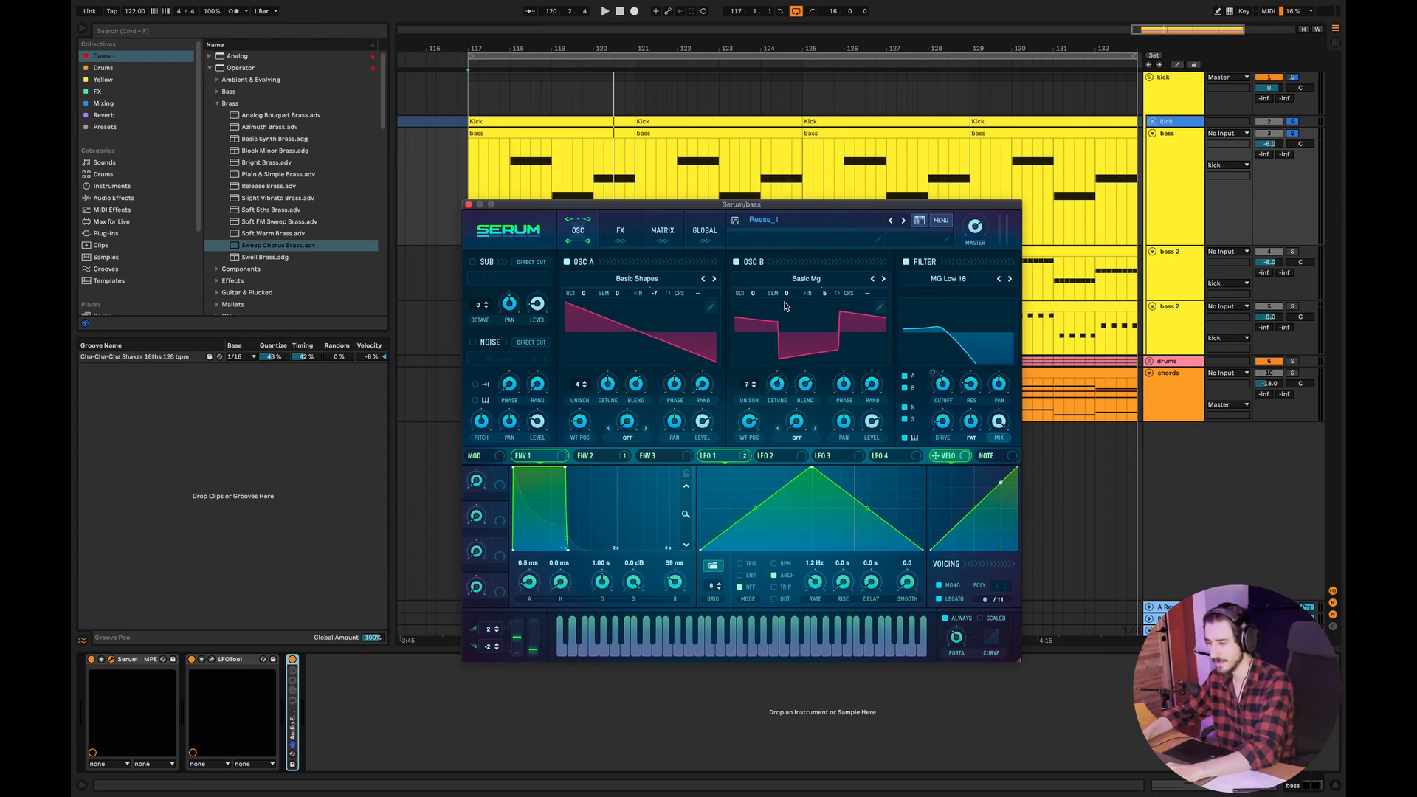
key("space")
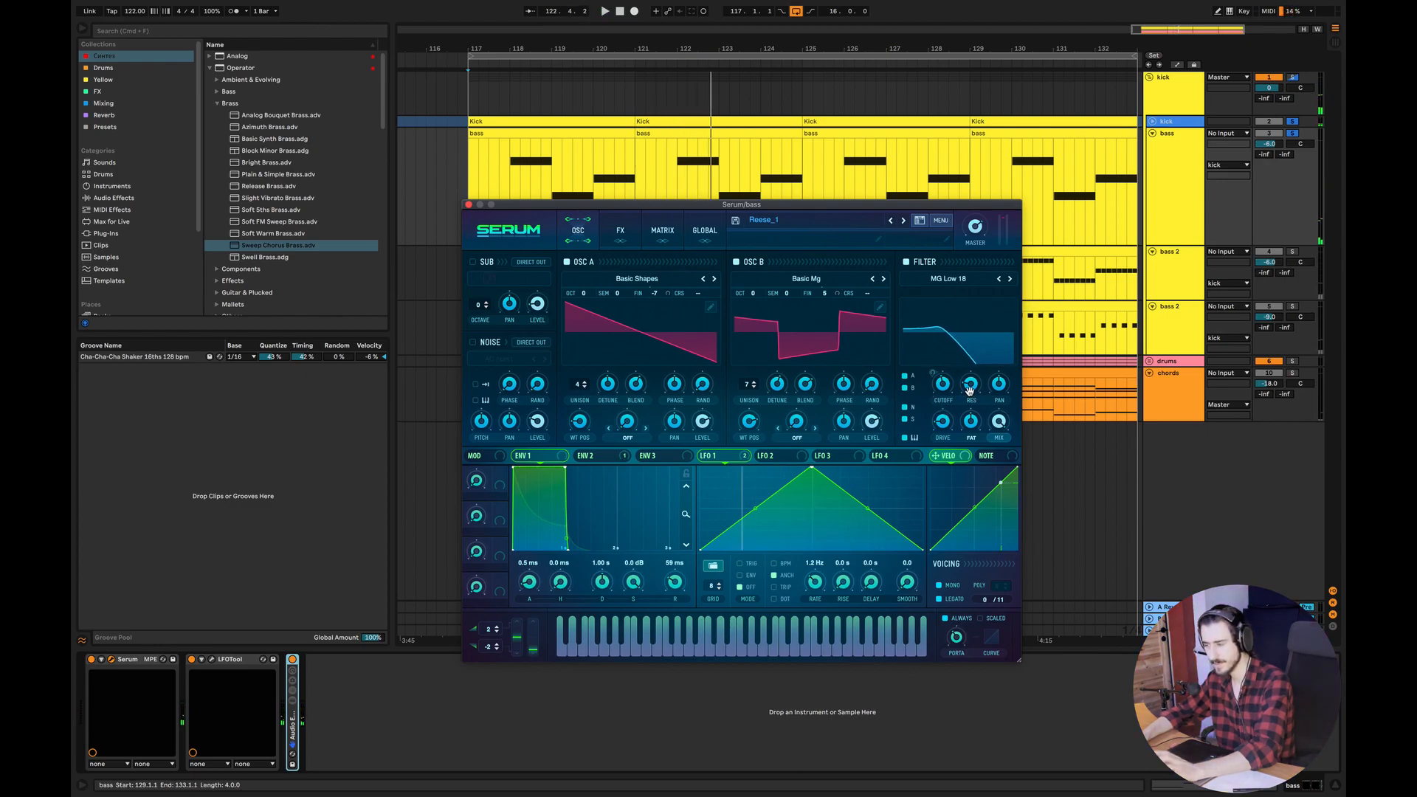
- Play the bass while adjusting the Fat and Drive amounts of Serum's MG Low 18 filter
left_click(971, 426)
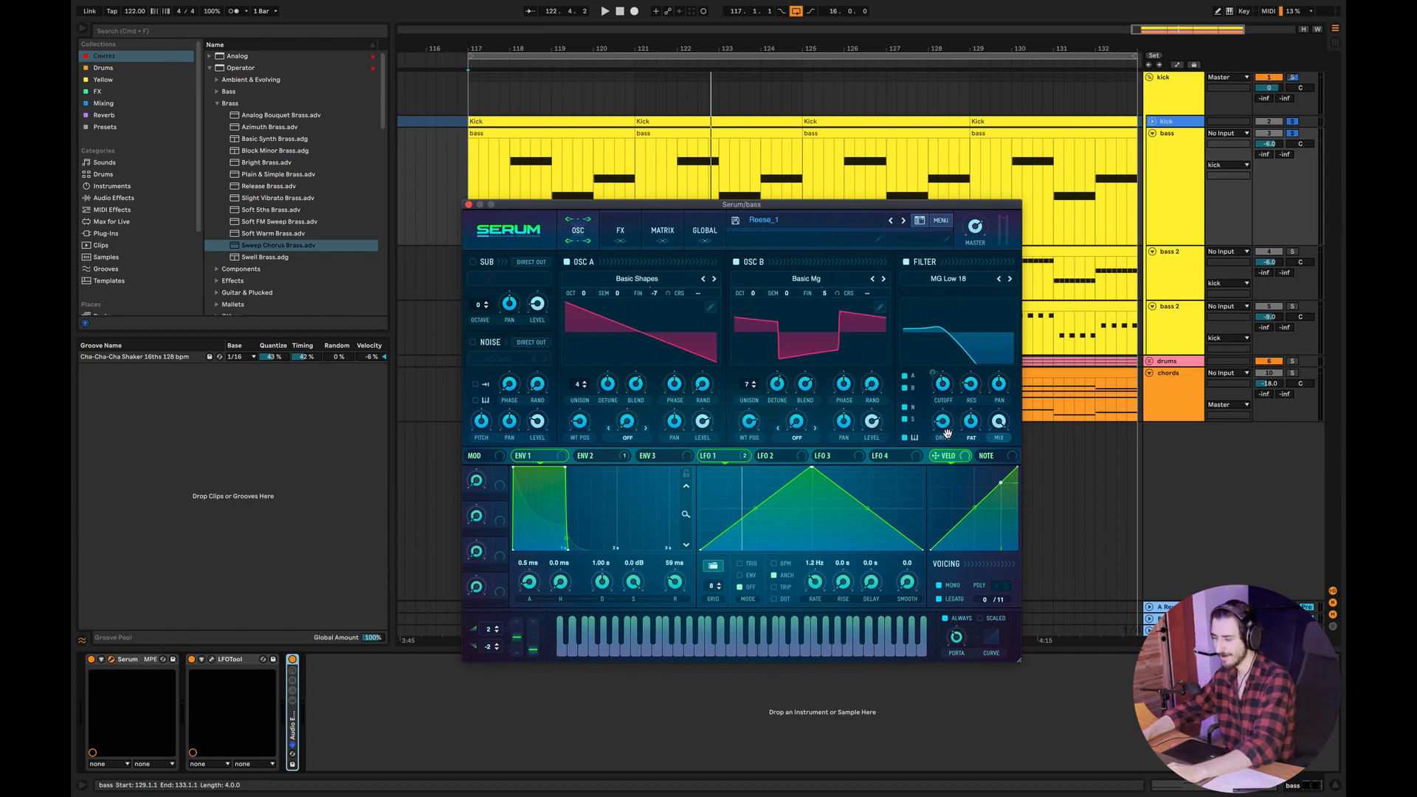
key("space")
left_click_drag(980, 411, 996, 377)
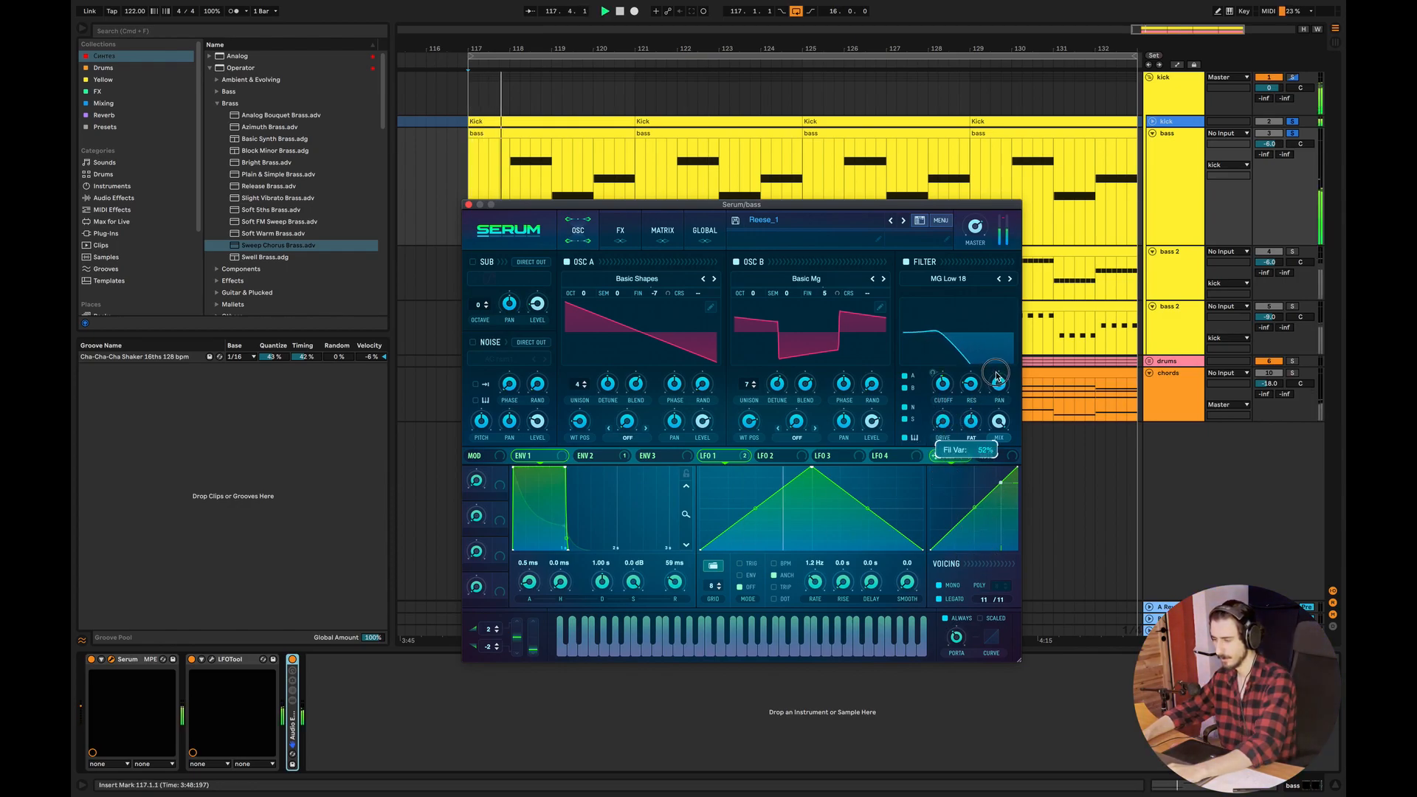
mouse_move(943, 421)
left_mouse_down()
mouse_move(962, 385)
mouse_move(955, 404)
left_mouse_up()
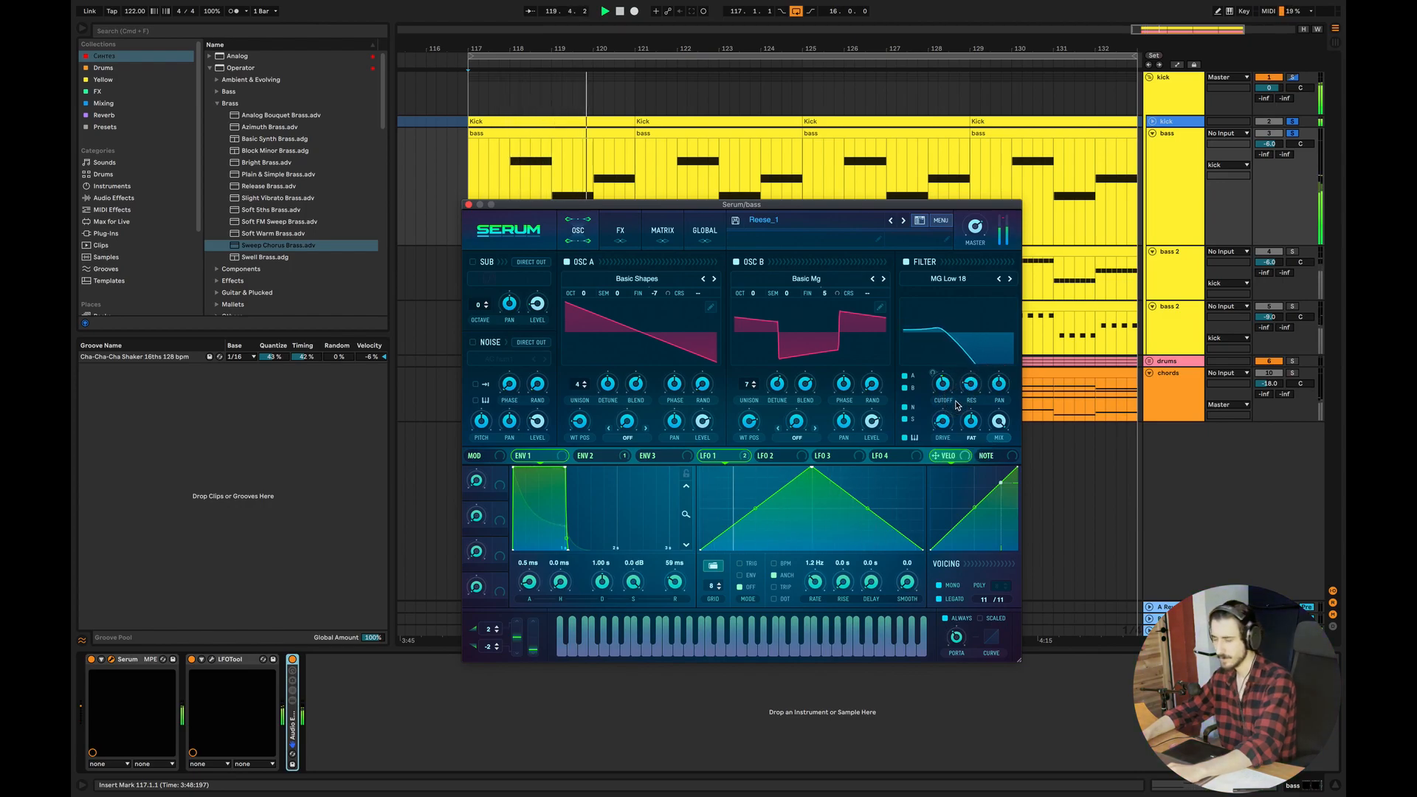
key("space")
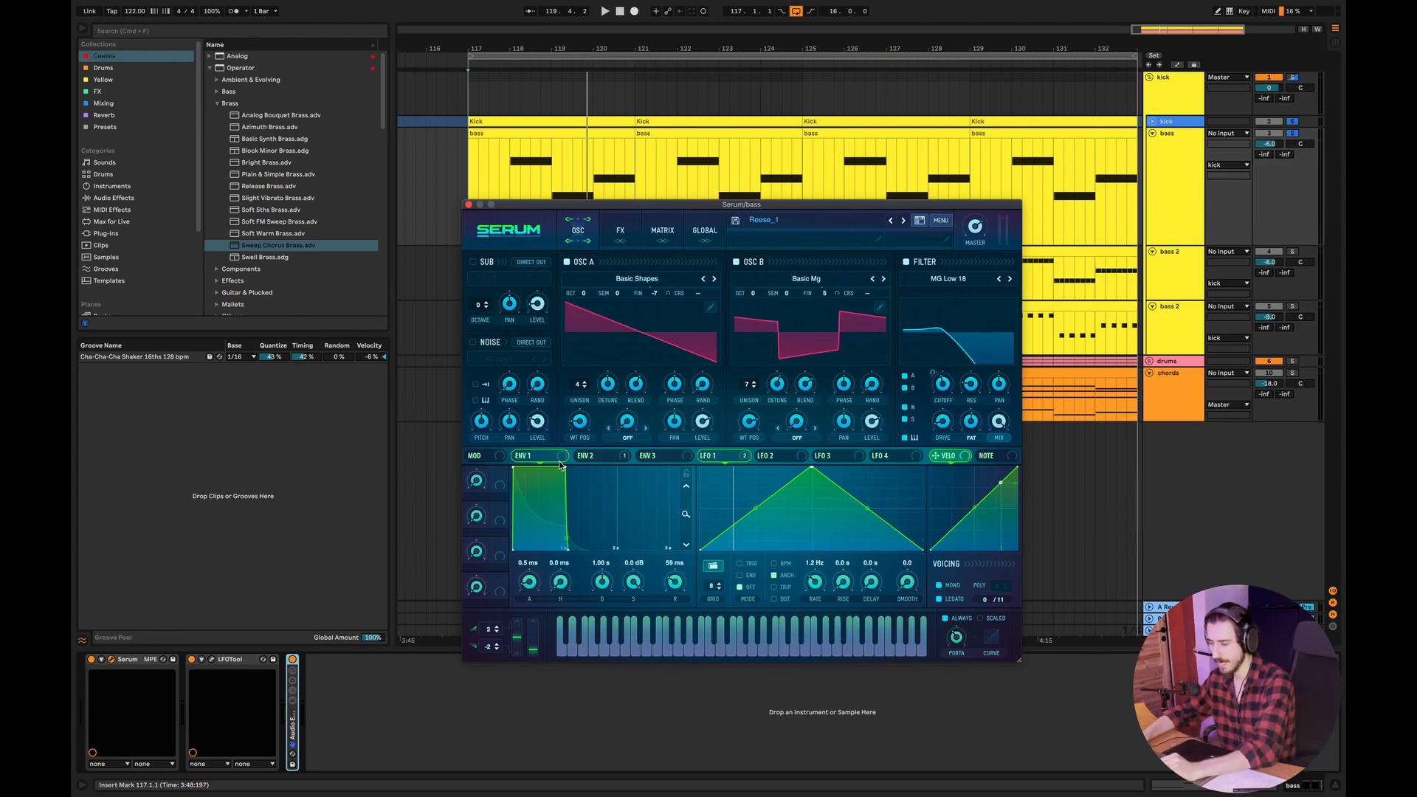
- Inspect envelope 2, return to envelope 1, set its decay to 280 ms and point out the portamento amount
left_click(592, 456)
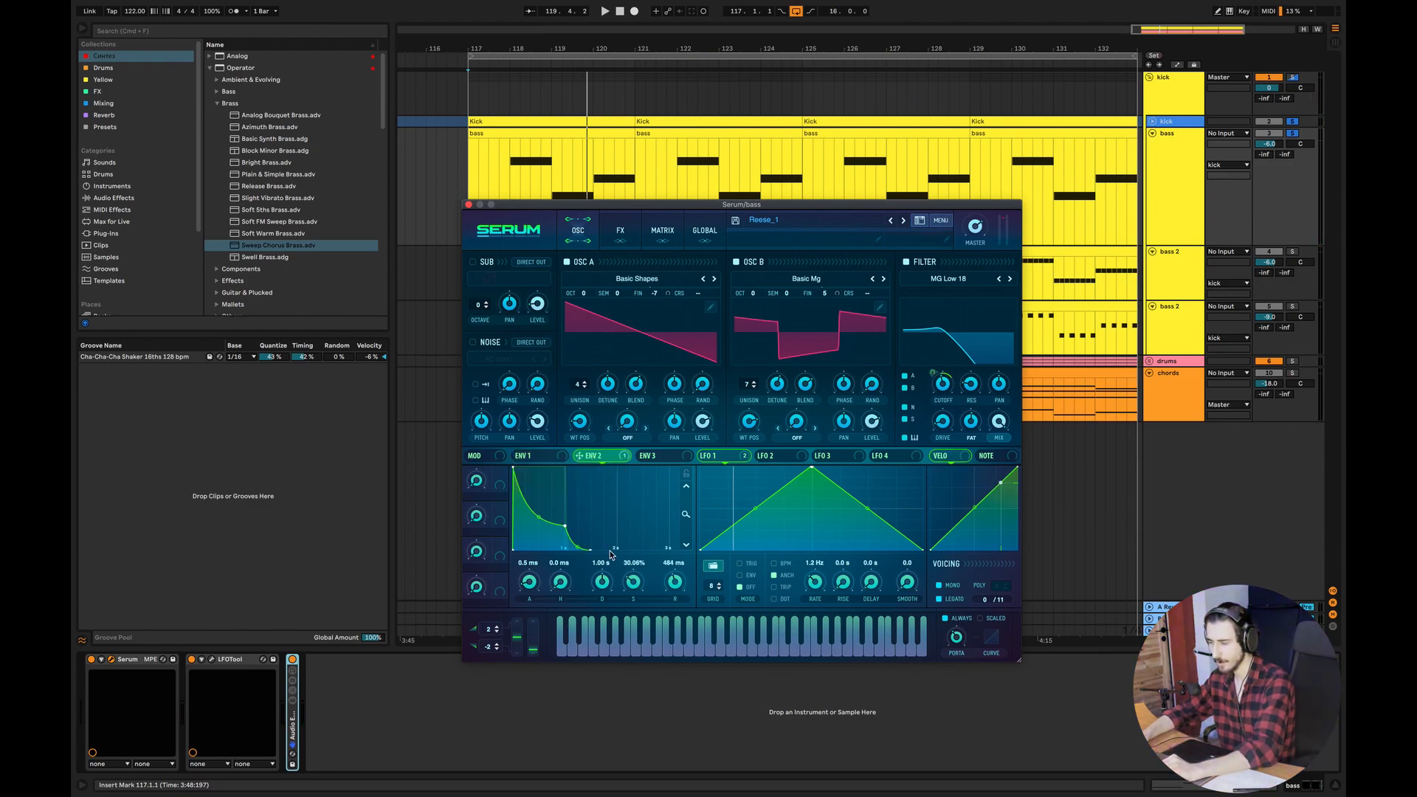
mouse_move(597, 463)
left_mouse_down()
mouse_move(955, 386)
mouse_move(664, 475)
mouse_move(614, 465)
left_mouse_up()
left_click(525, 456)
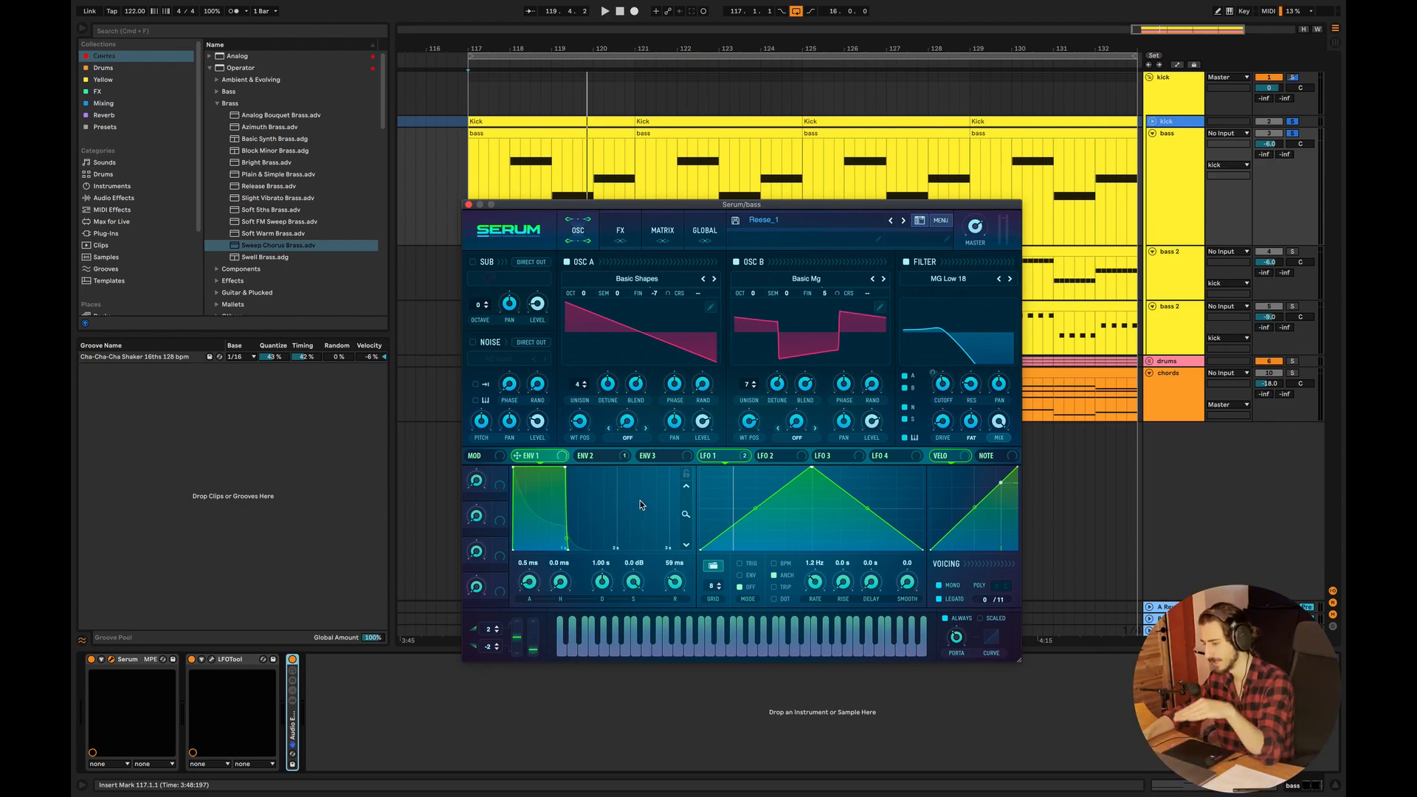
left_click_drag(602, 588, 598, 600)
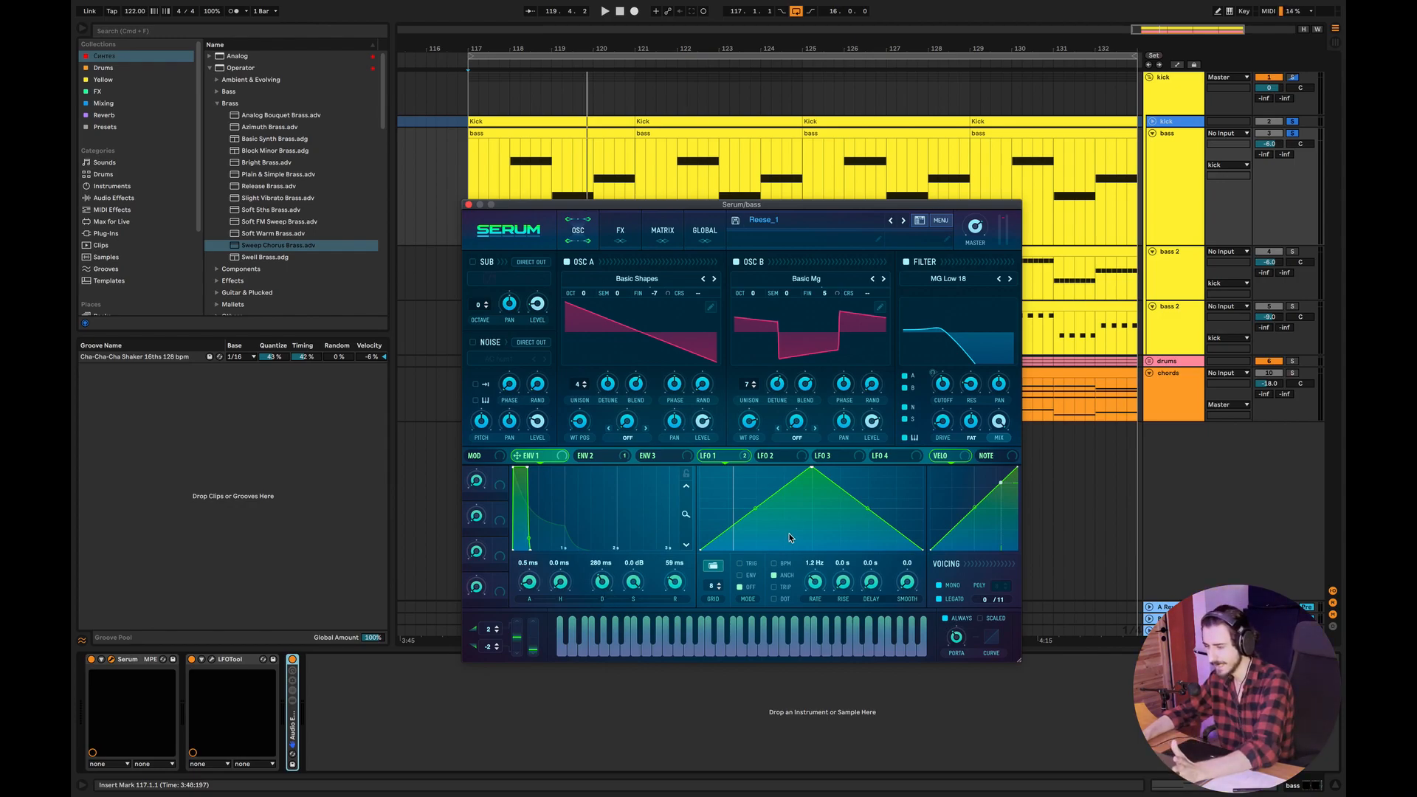
left_click_drag(960, 648, 958, 646)
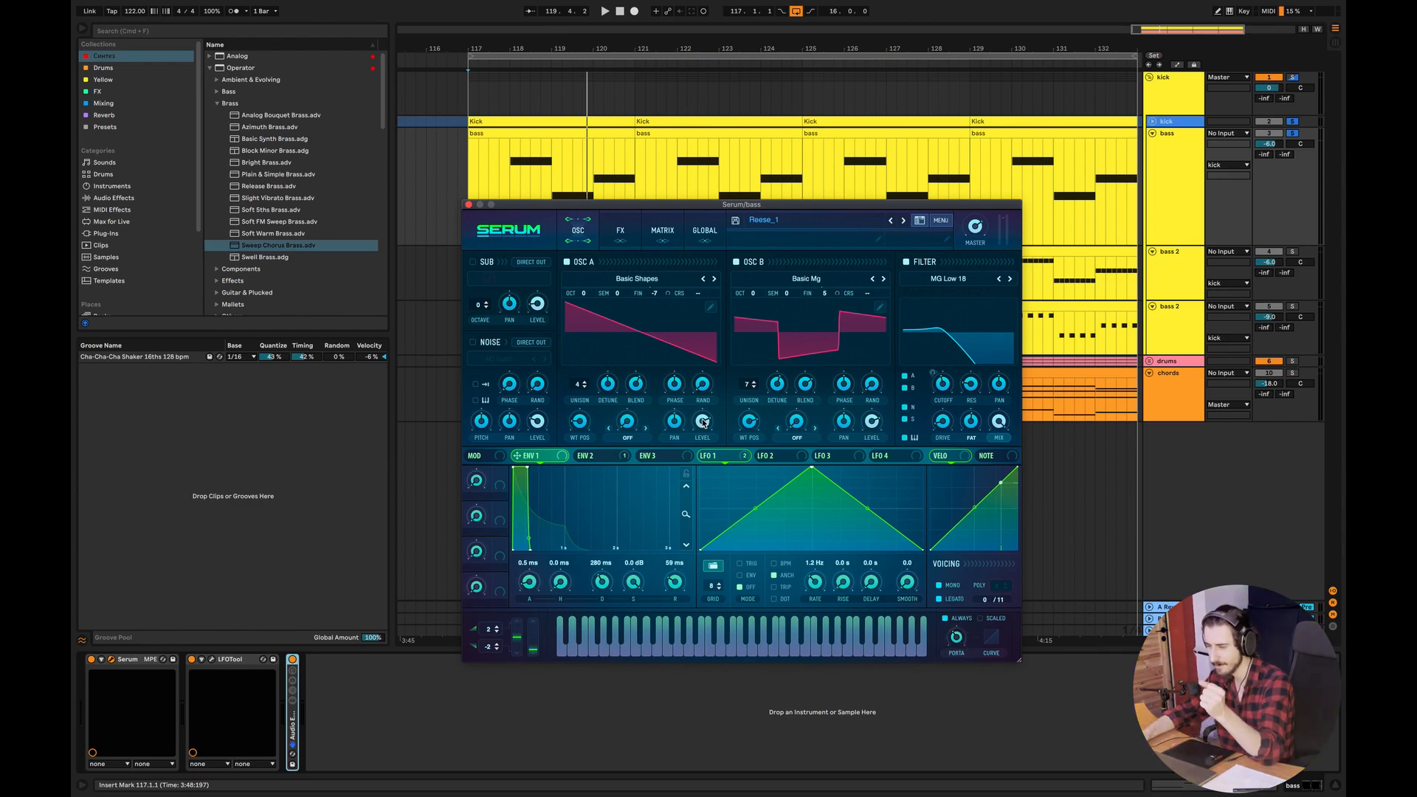
- Turn on the sub oscillator and play the bass with it layered under oscillators A and B
left_click(473, 263)
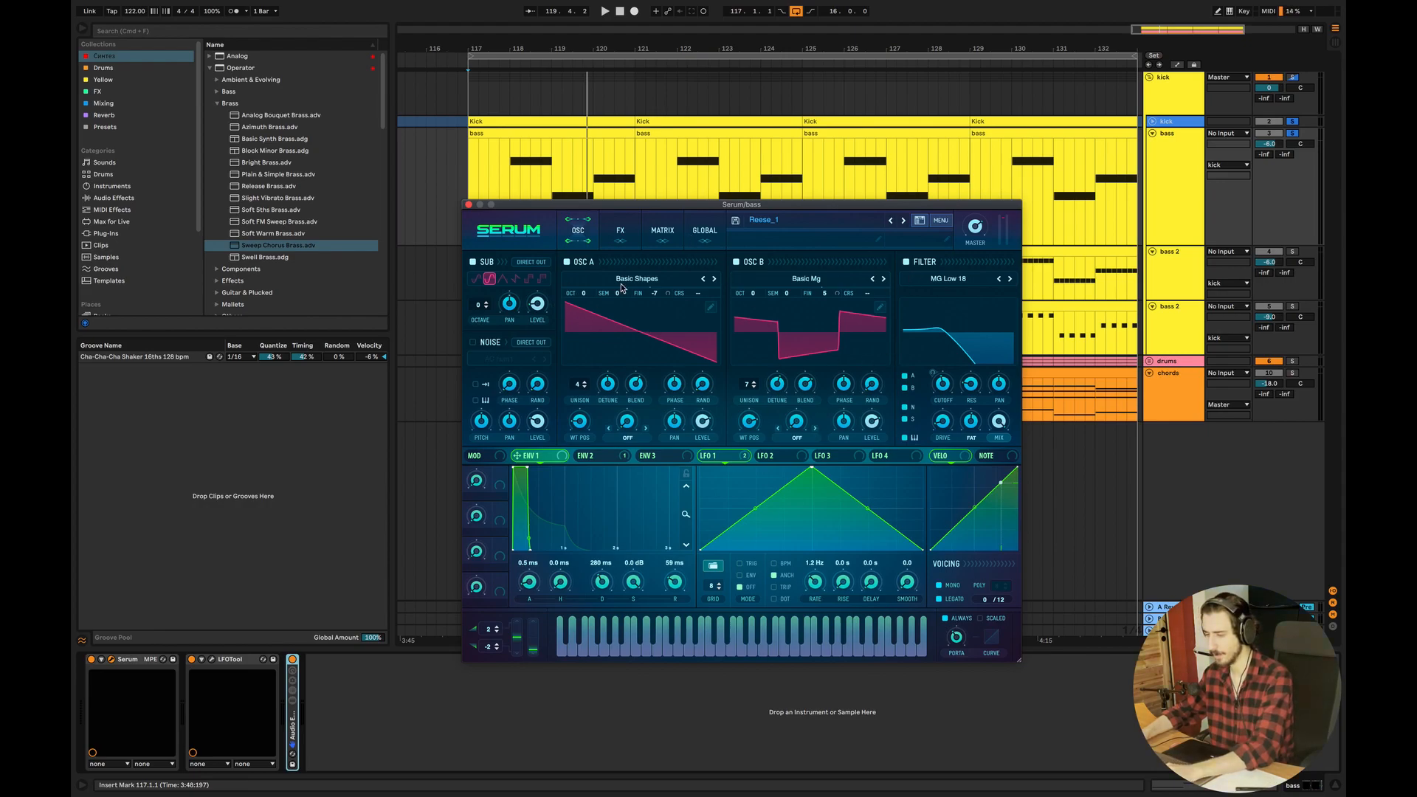
key("space")
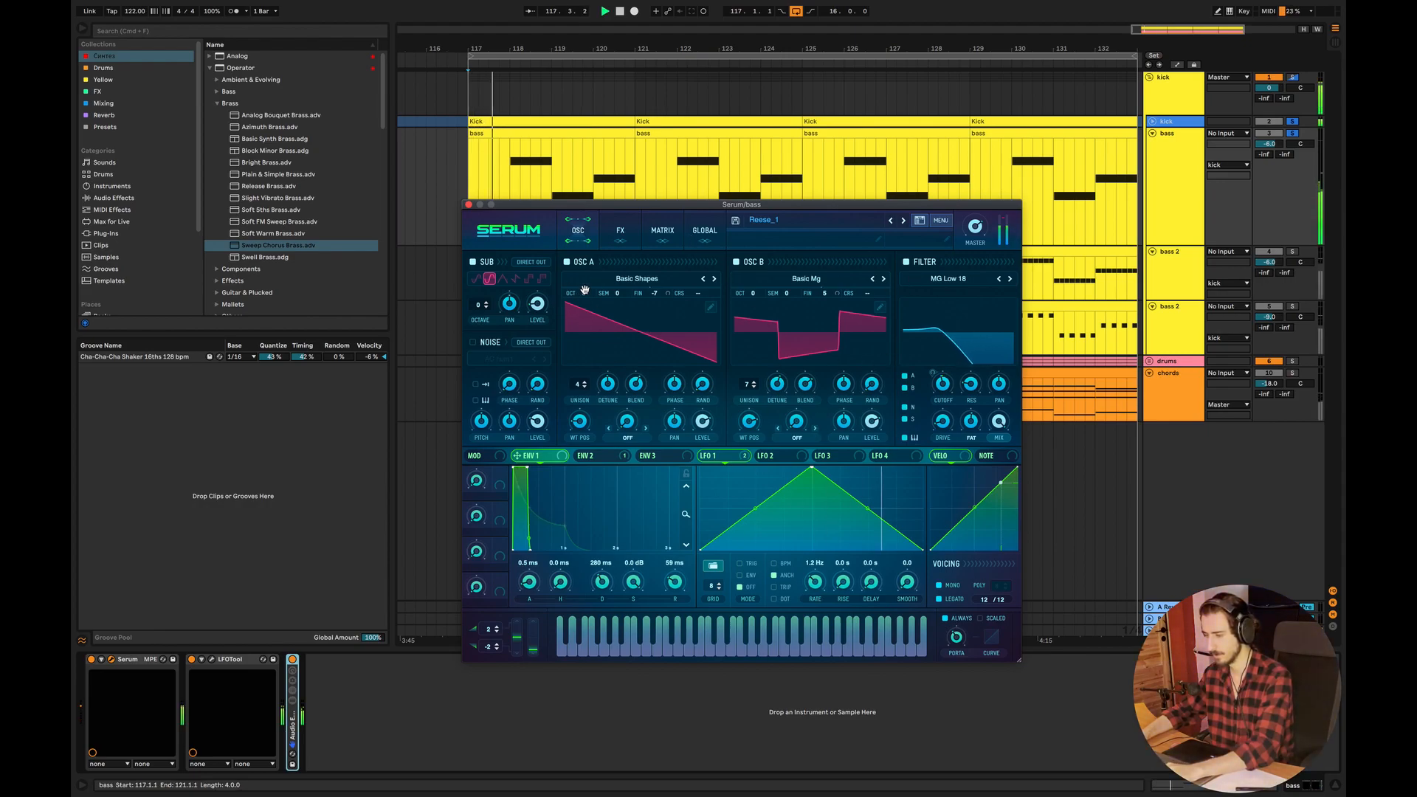
key("space")
- Turn off oscillators A and B and play the sub oscillator alone
left_click(566, 262)
left_click(736, 262)
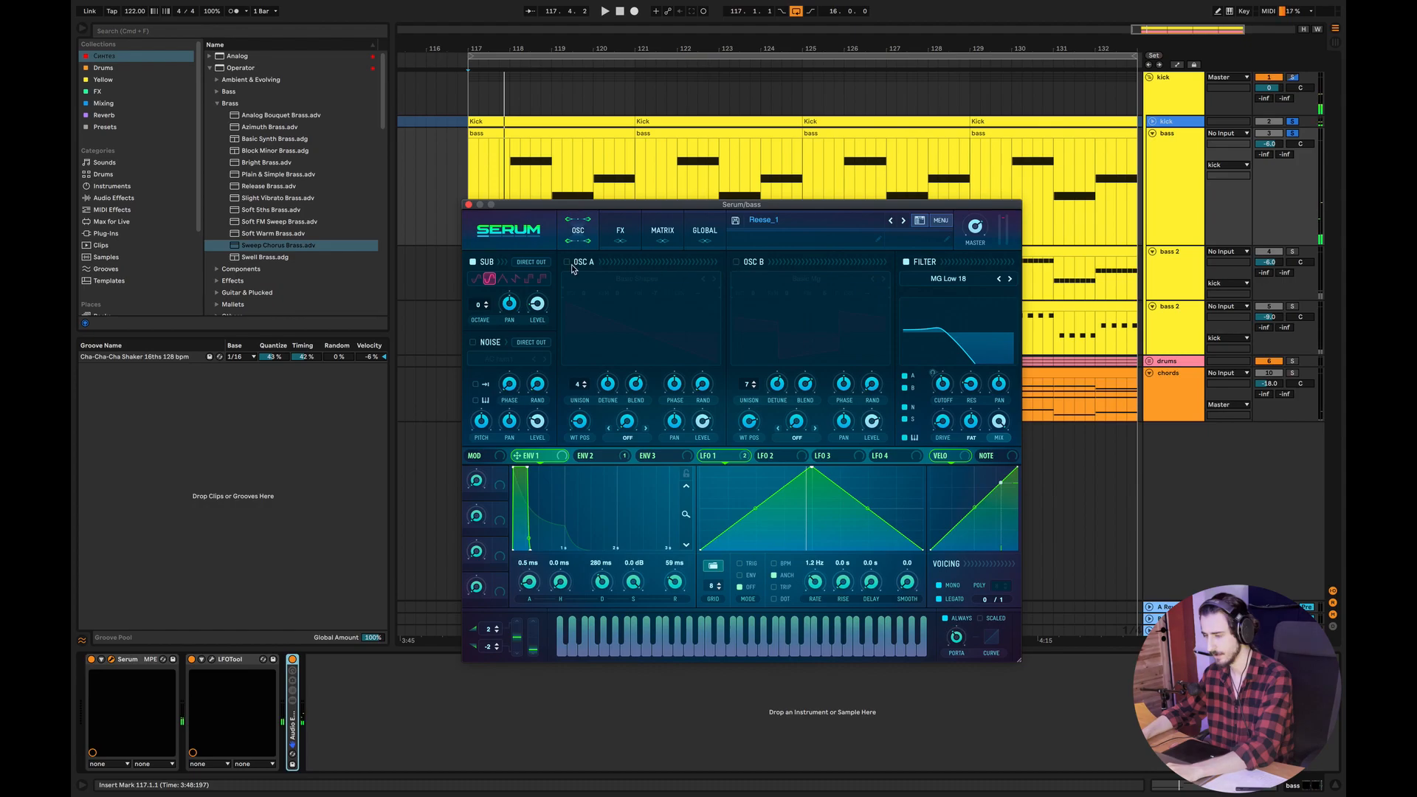
key("space")
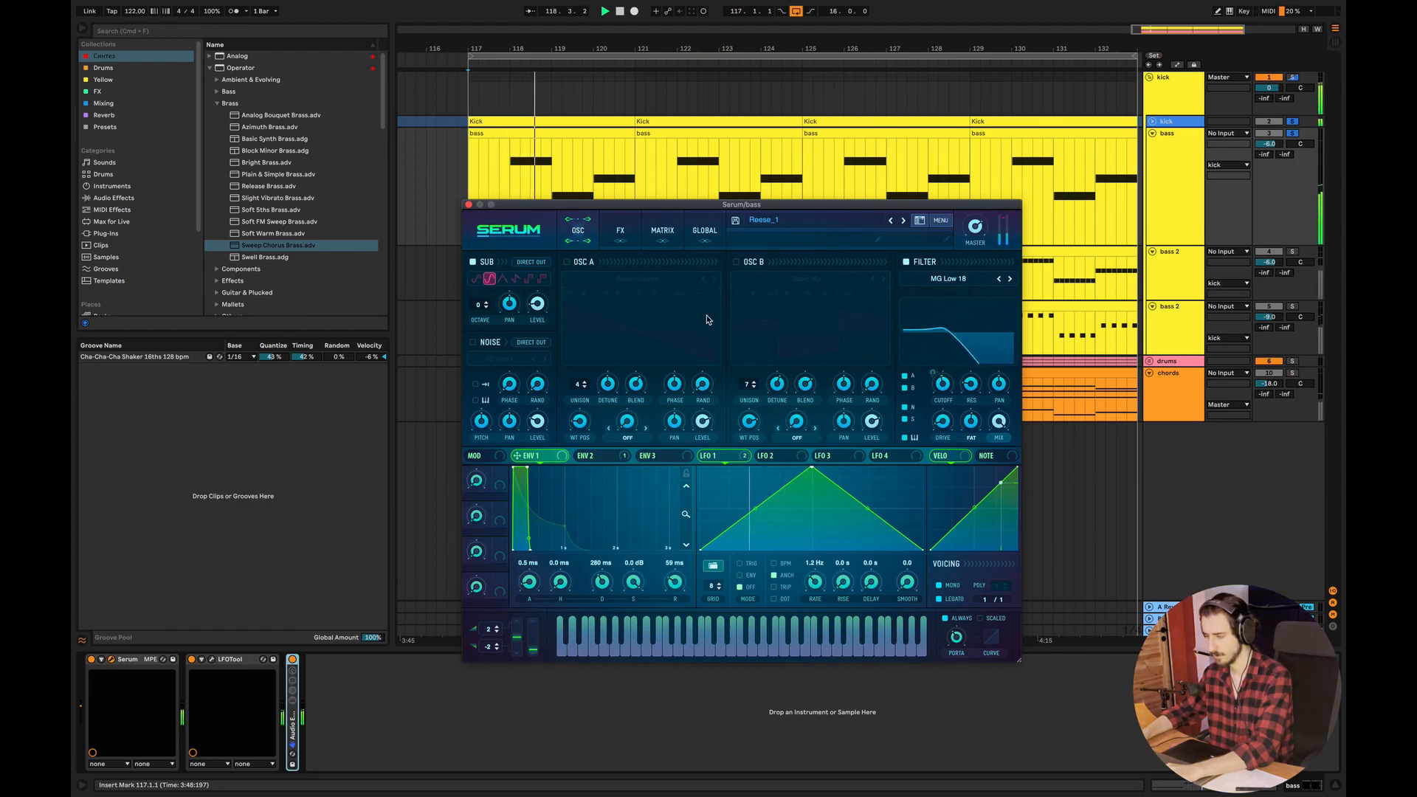
key("space")
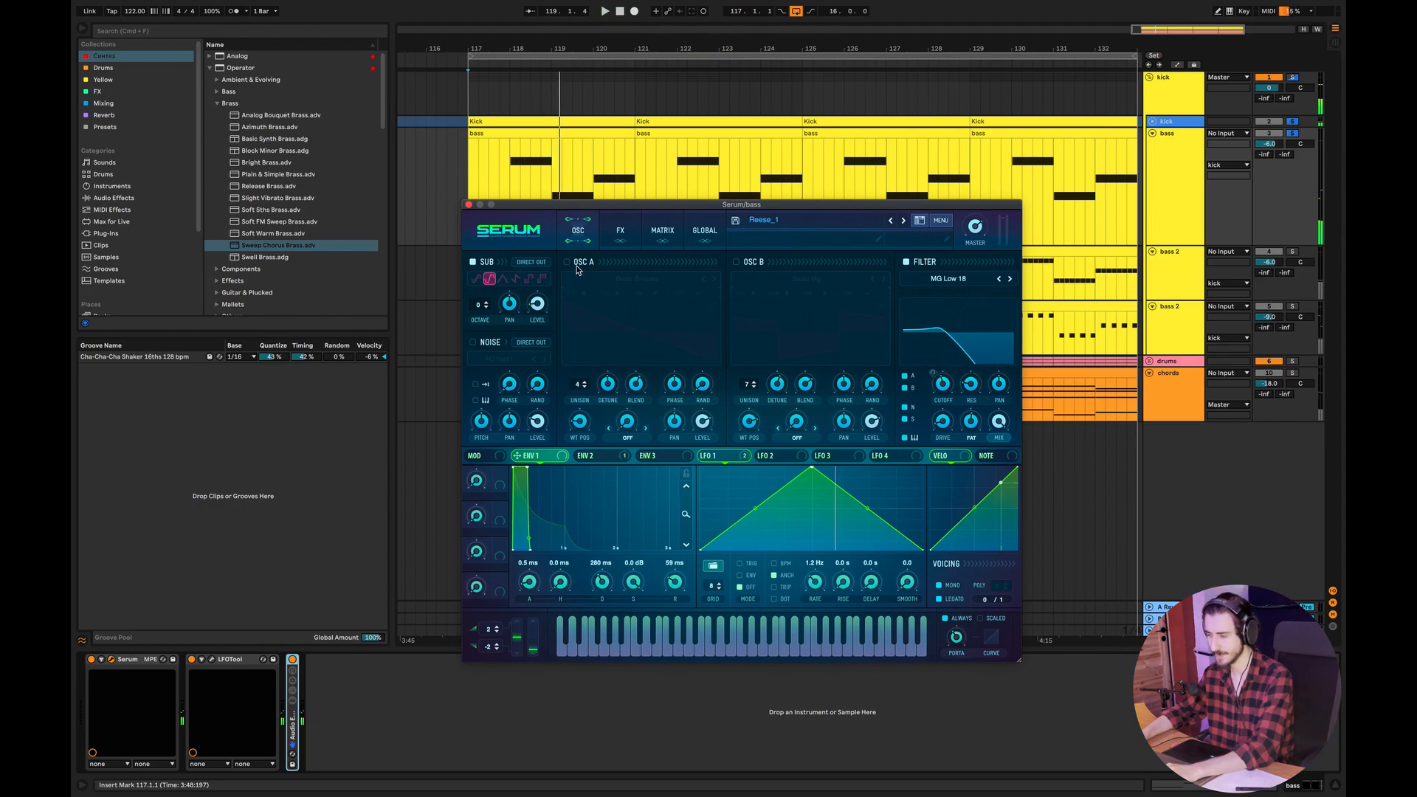
- Open Serum's effects and bypass the distortion, chorus and hyper/dimension
left_click(620, 231)
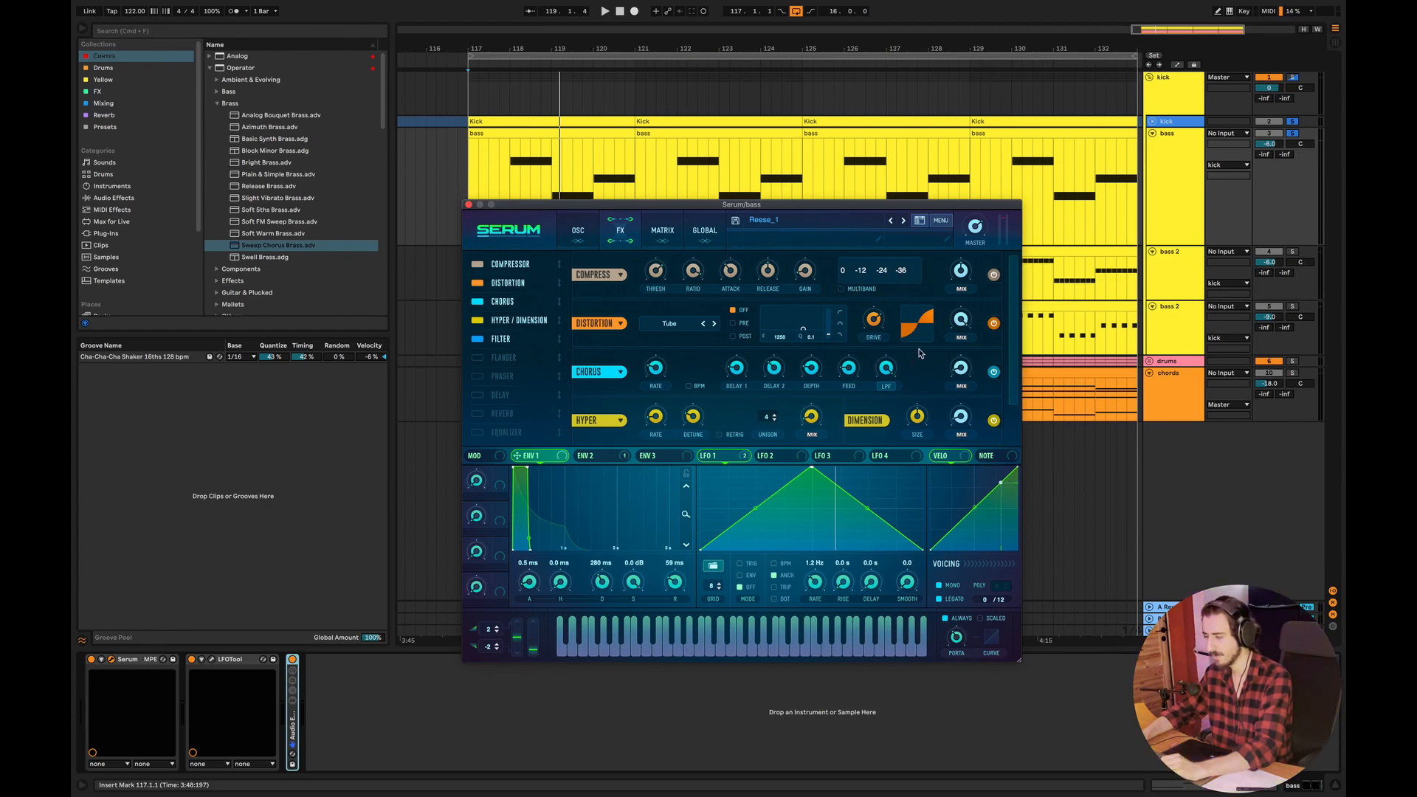
left_click(993, 323)
left_click(993, 372)
left_click(993, 420)
- Play the bass and switch the compressor off and on to compare the sound
key("space")
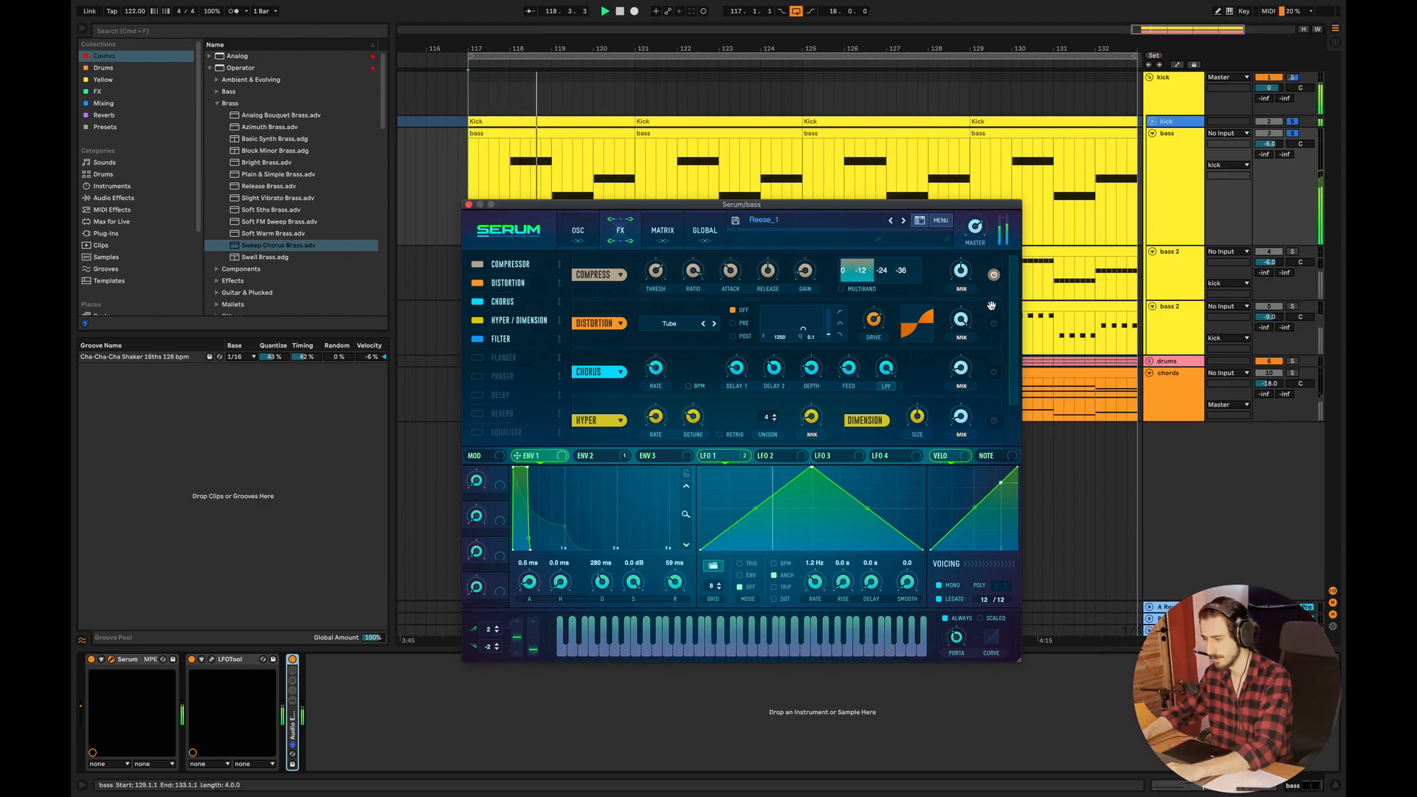
key("space")
left_click(993, 274)
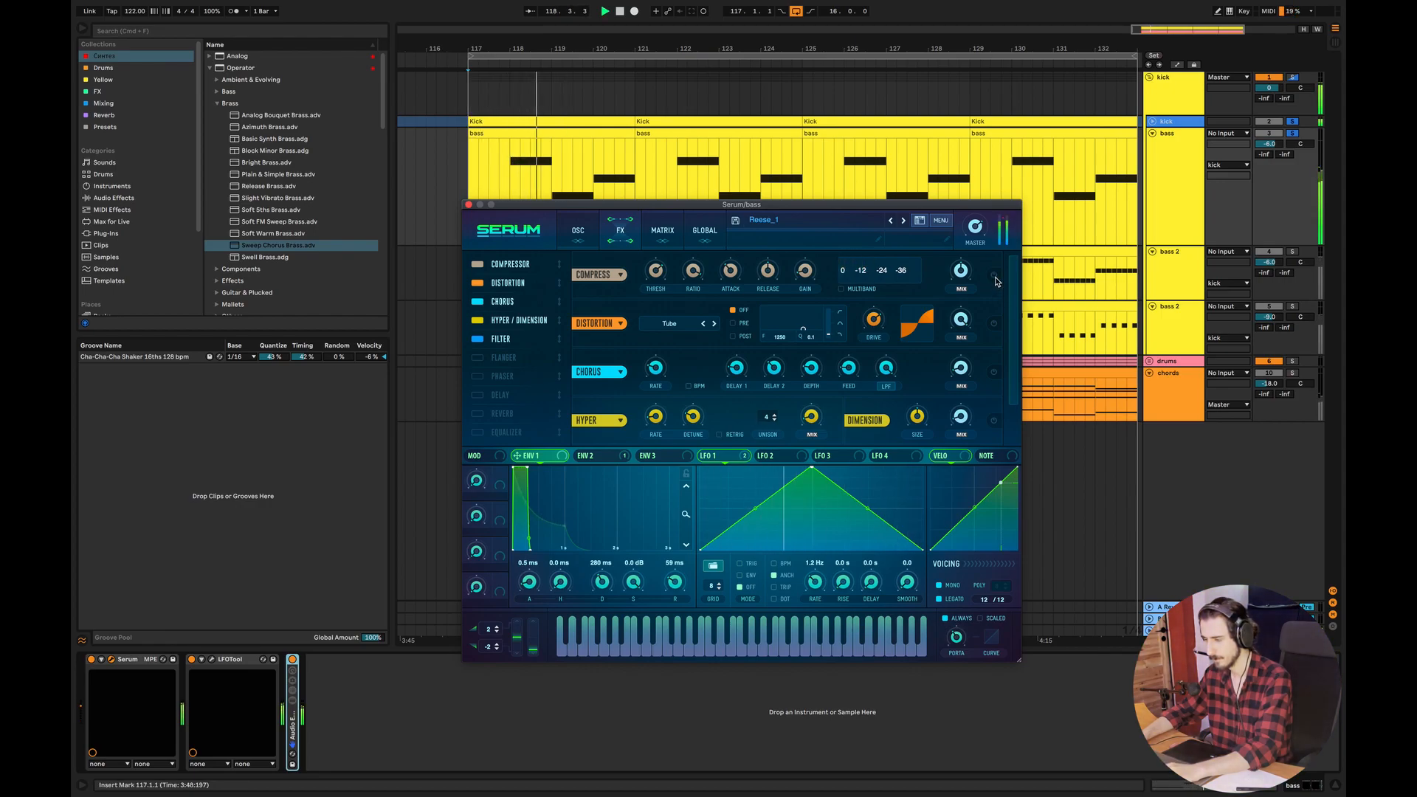
left_click(994, 276)
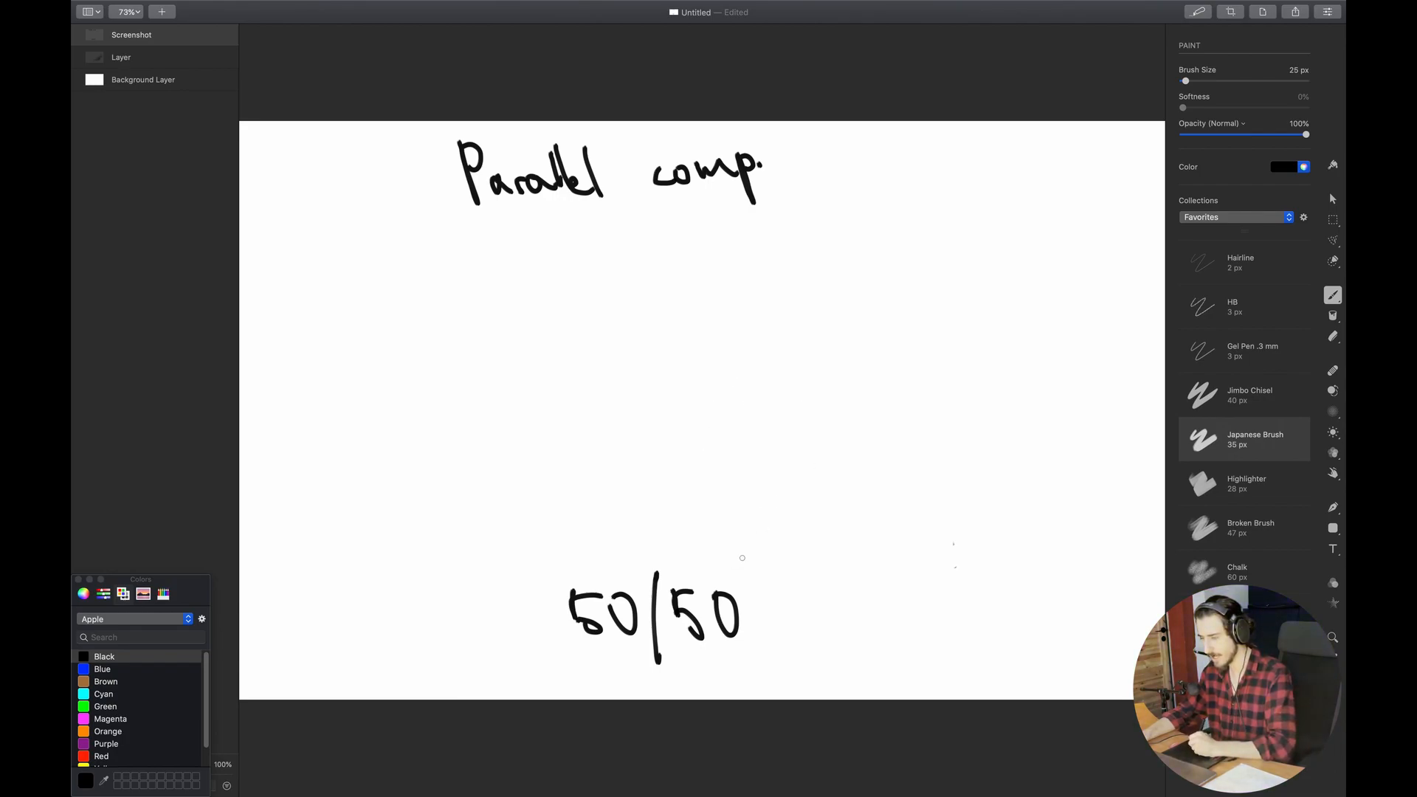
- In the Pixelmator Pro sketch, draw arrows to both halves of 50/50, labelling the first "comp." and the second "RAW"
mouse_move(765, 493)
left_mouse_down()
mouse_move(747, 569)
mouse_move(734, 559)
left_mouse_up()
mouse_move(780, 459)
left_mouse_down()
mouse_move(790, 493)
mouse_move(816, 468)
mouse_move(827, 493)
left_mouse_up()
mouse_move(832, 459)
left_mouse_down()
mouse_move(857, 480)
mouse_move(878, 434)
left_mouse_up()
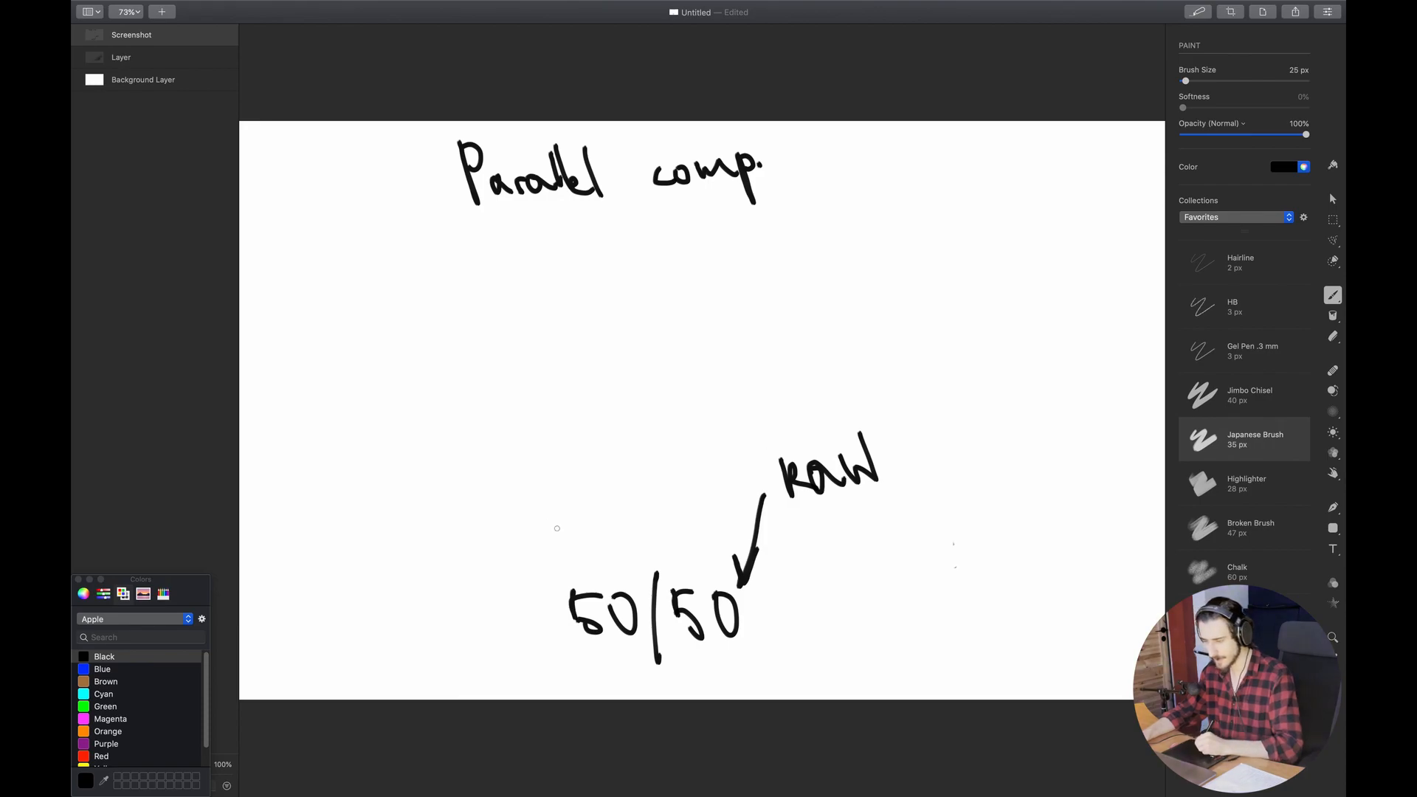
mouse_move(528, 515)
left_mouse_down()
mouse_move(576, 567)
mouse_move(559, 521)
left_mouse_up()
mouse_move(478, 477)
left_mouse_down()
mouse_move(516, 480)
mouse_move(536, 455)
mouse_move(559, 456)
left_mouse_up()
left_click(566, 454)
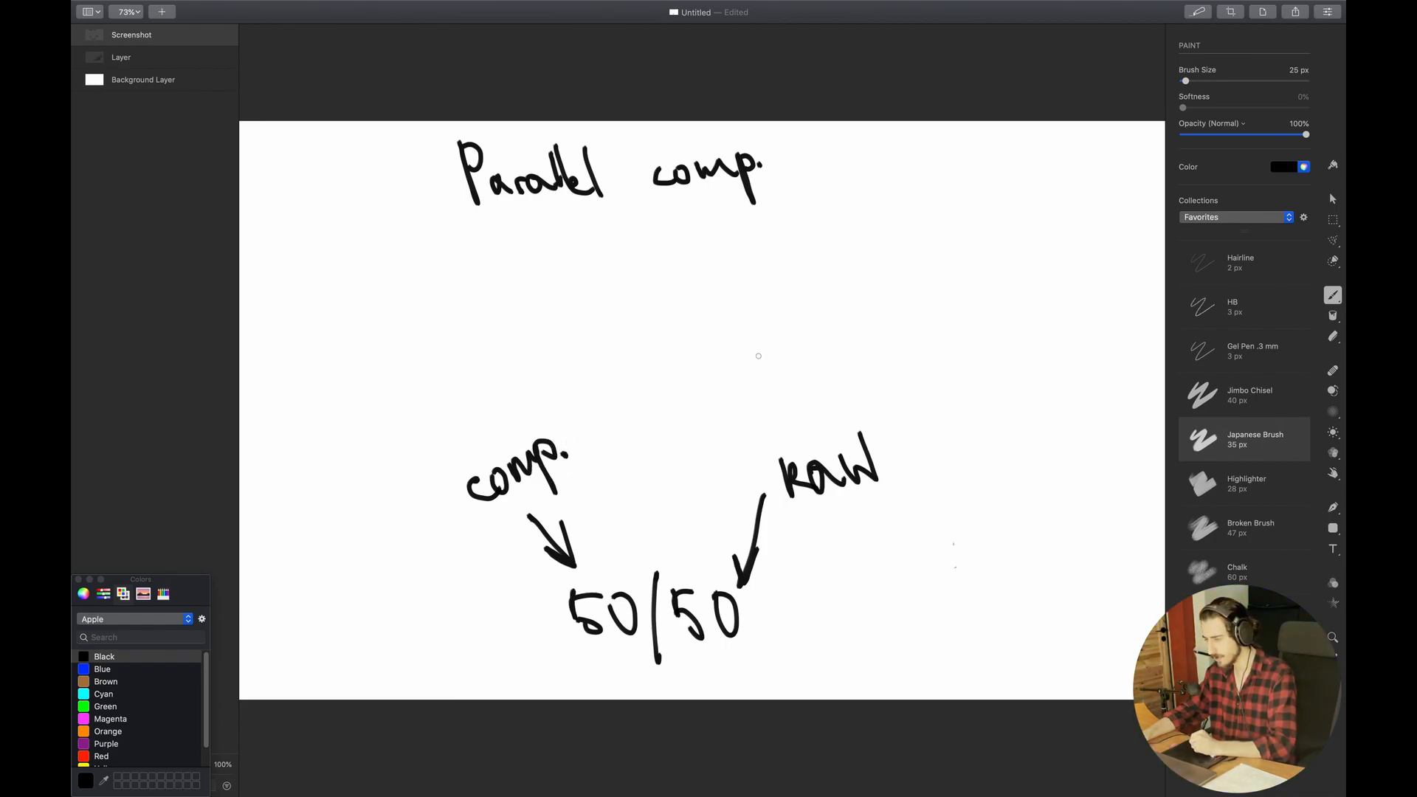
- In red, draw a bumped line above "RAW", a flat line above "comp." and arrows from both towards 50/50
left_click(104, 757)
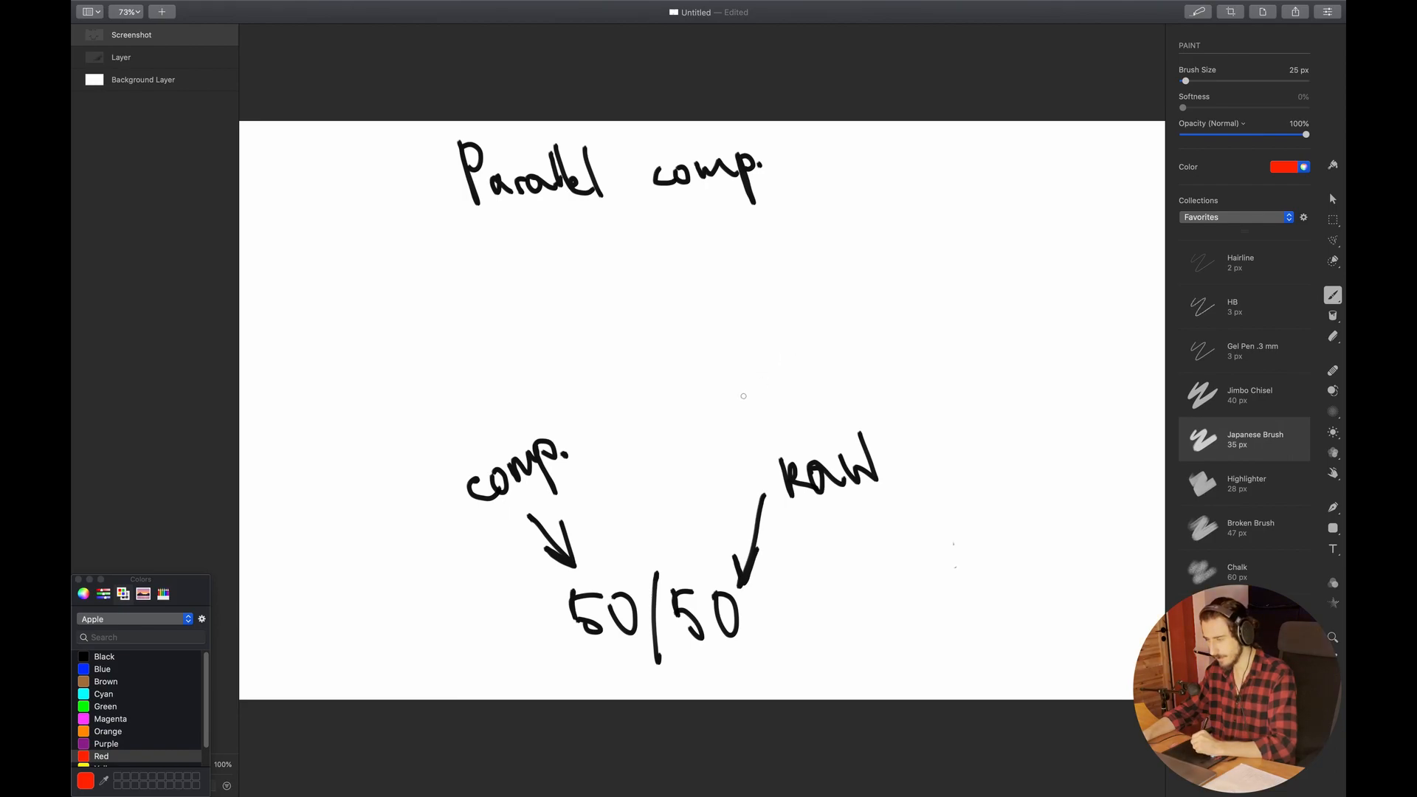
mouse_move(738, 384)
left_mouse_down()
mouse_move(826, 339)
mouse_move(859, 380)
mouse_move(941, 380)
left_mouse_up()
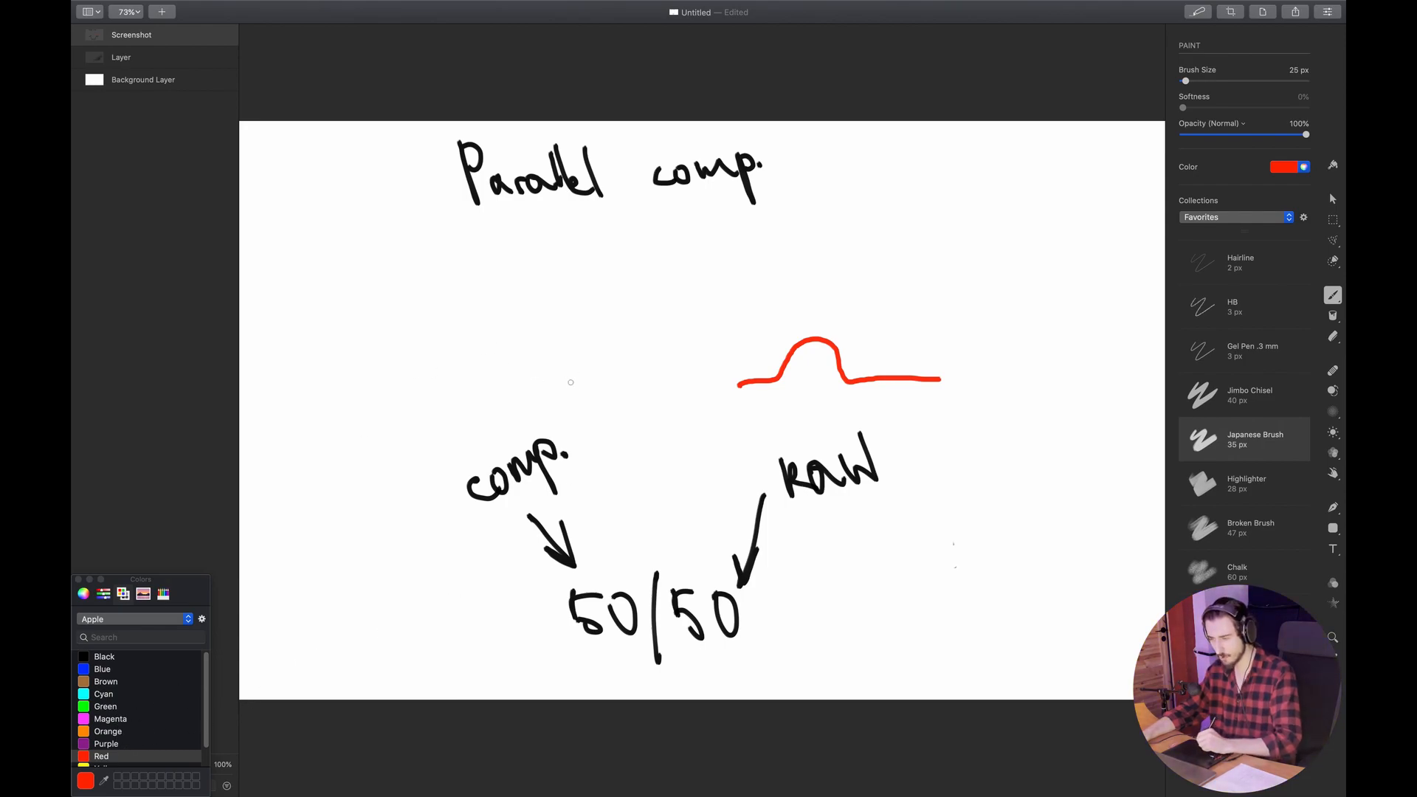
left_click_drag(577, 392, 459, 406)
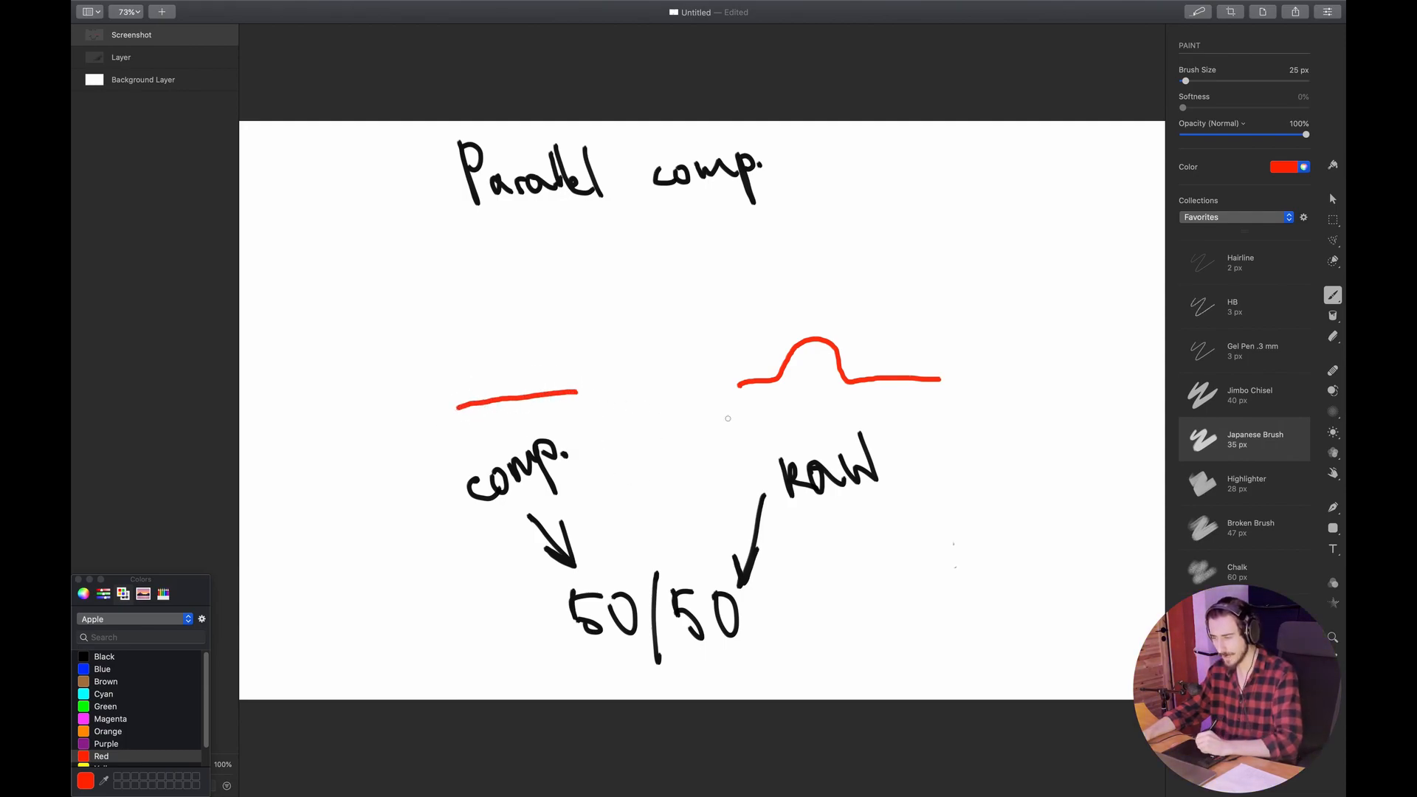
mouse_move(726, 416)
left_mouse_down()
mouse_move(674, 532)
mouse_move(686, 507)
left_mouse_up()
mouse_move(588, 410)
left_mouse_down()
mouse_move(651, 524)
mouse_move(622, 497)
mouse_move(645, 497)
left_mouse_up()
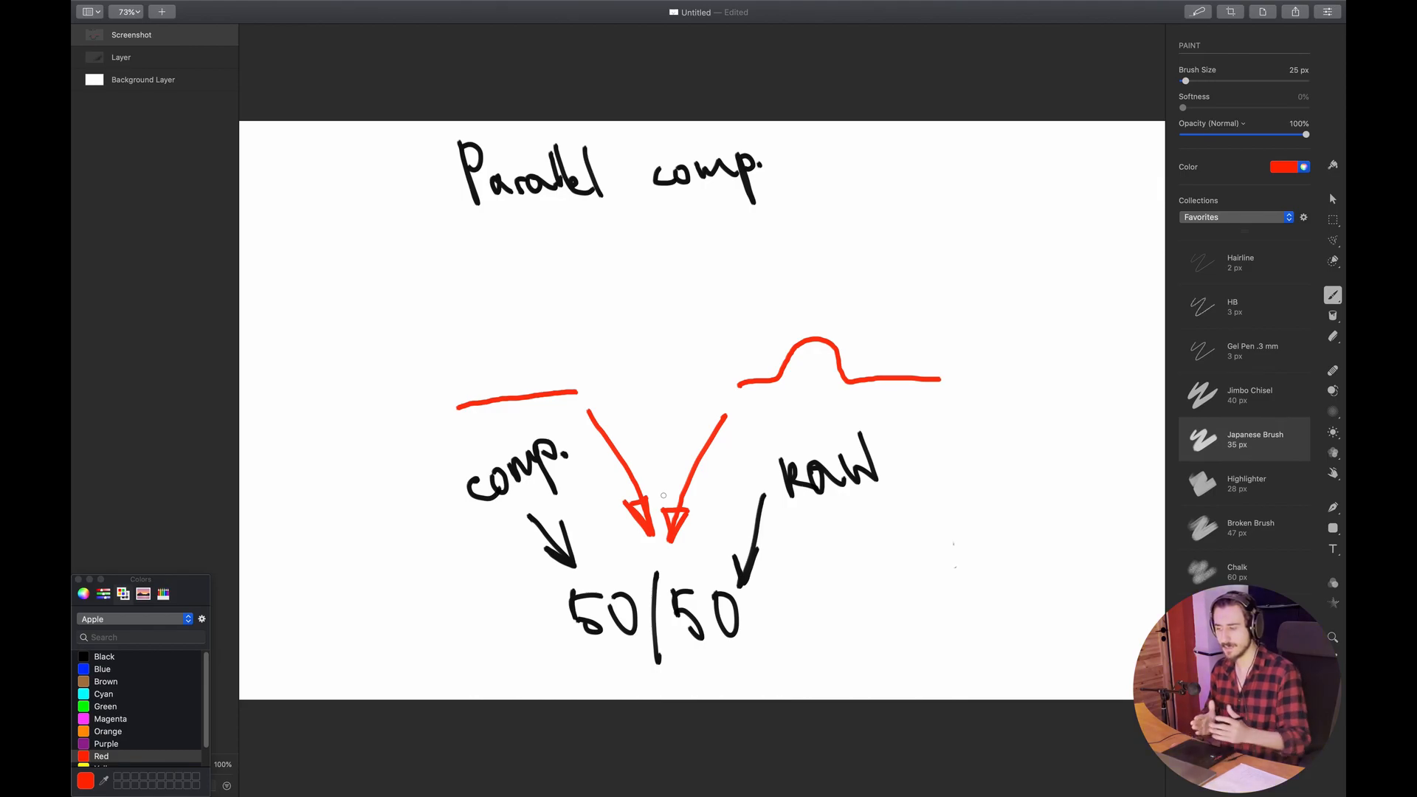
- Switch back to Ableton Live and replay the bass repeatedly, comparing it with the compressor on and off
key("super+Tab")
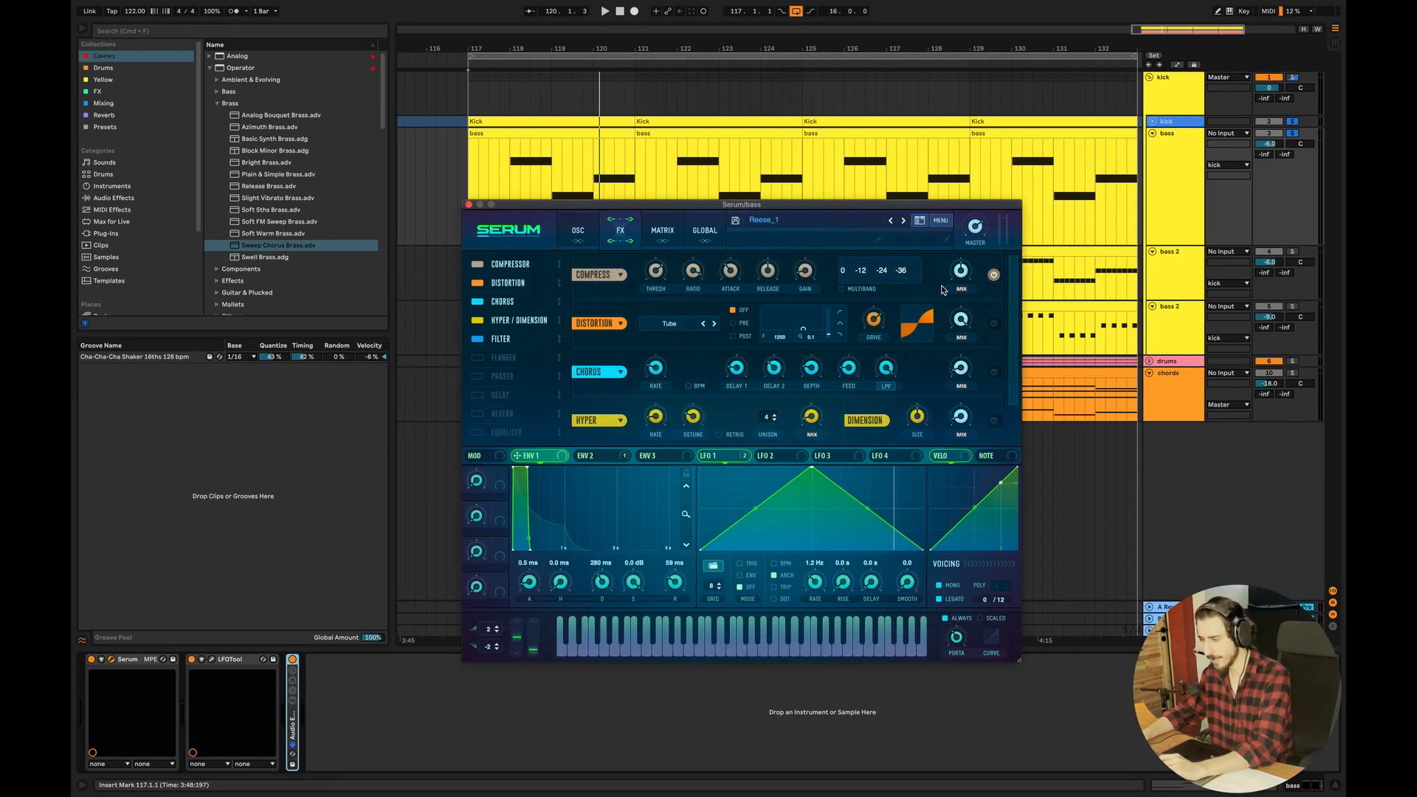
key("space")
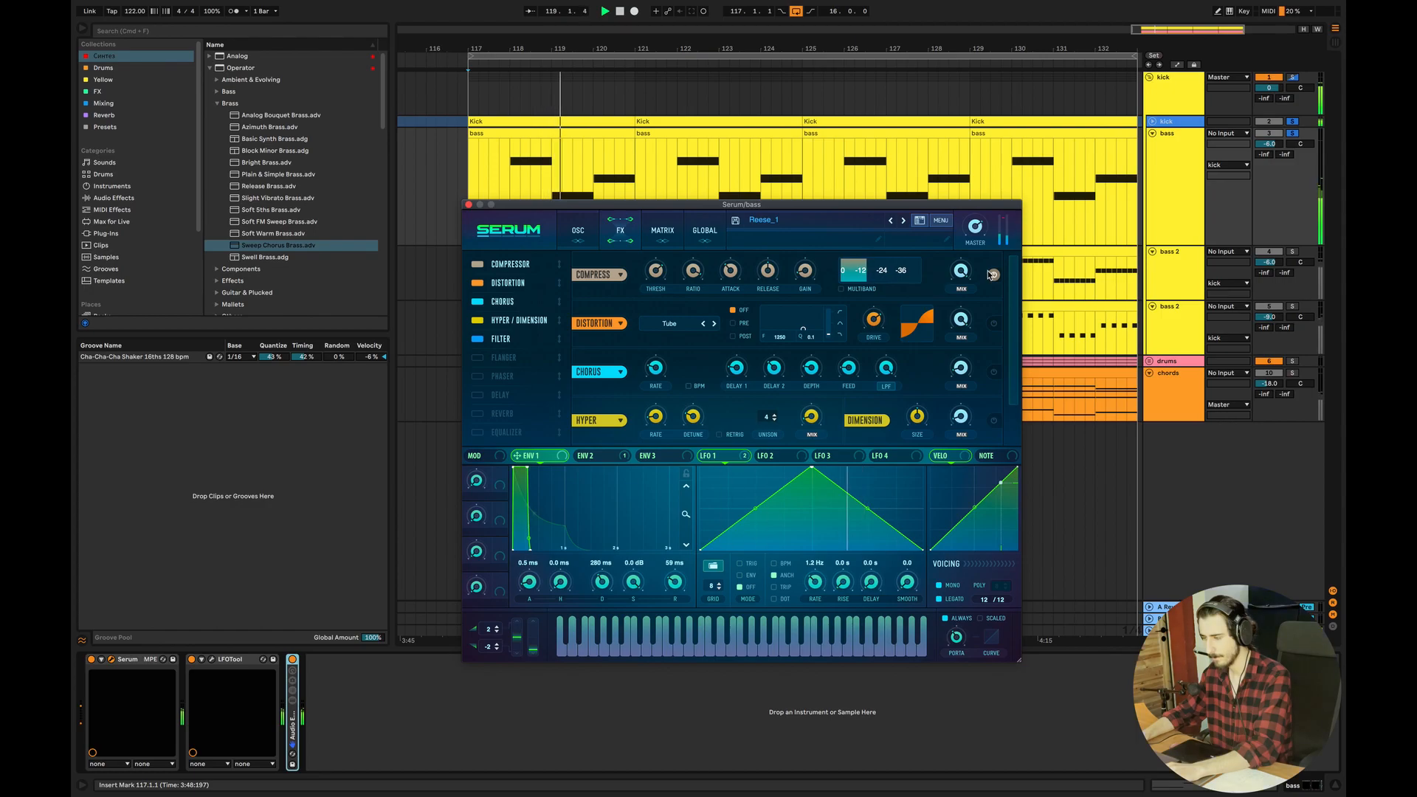
key("space")
key("space")
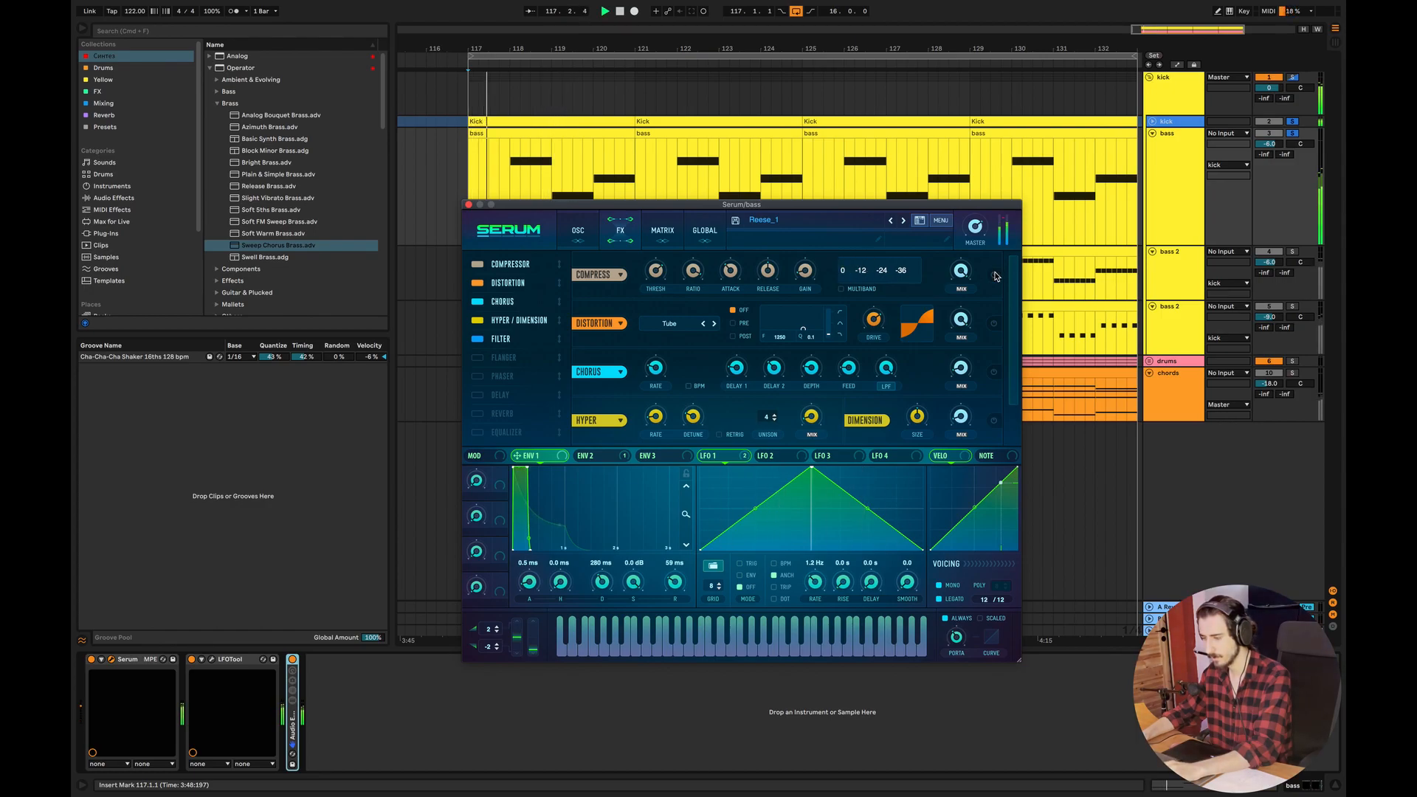
key("space")
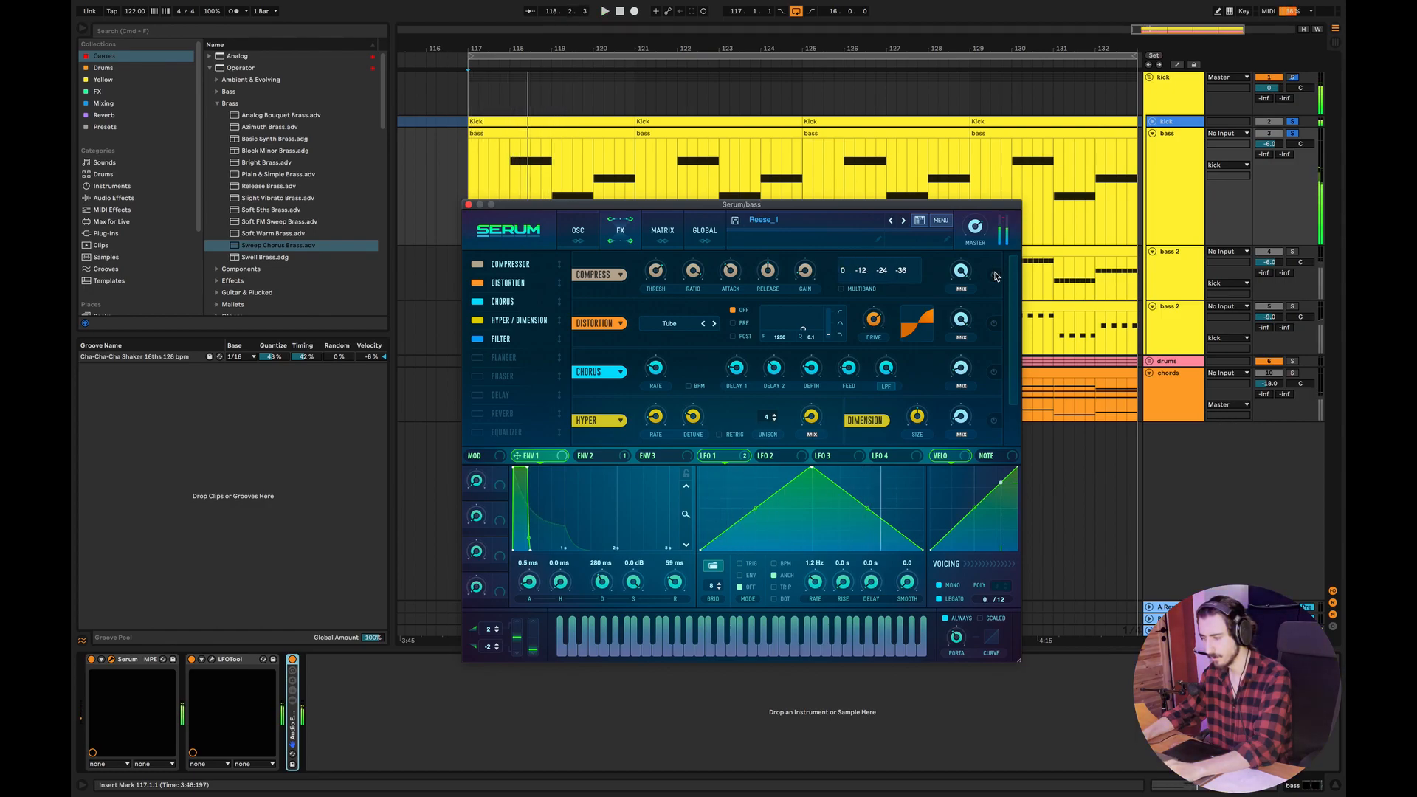
key("space")
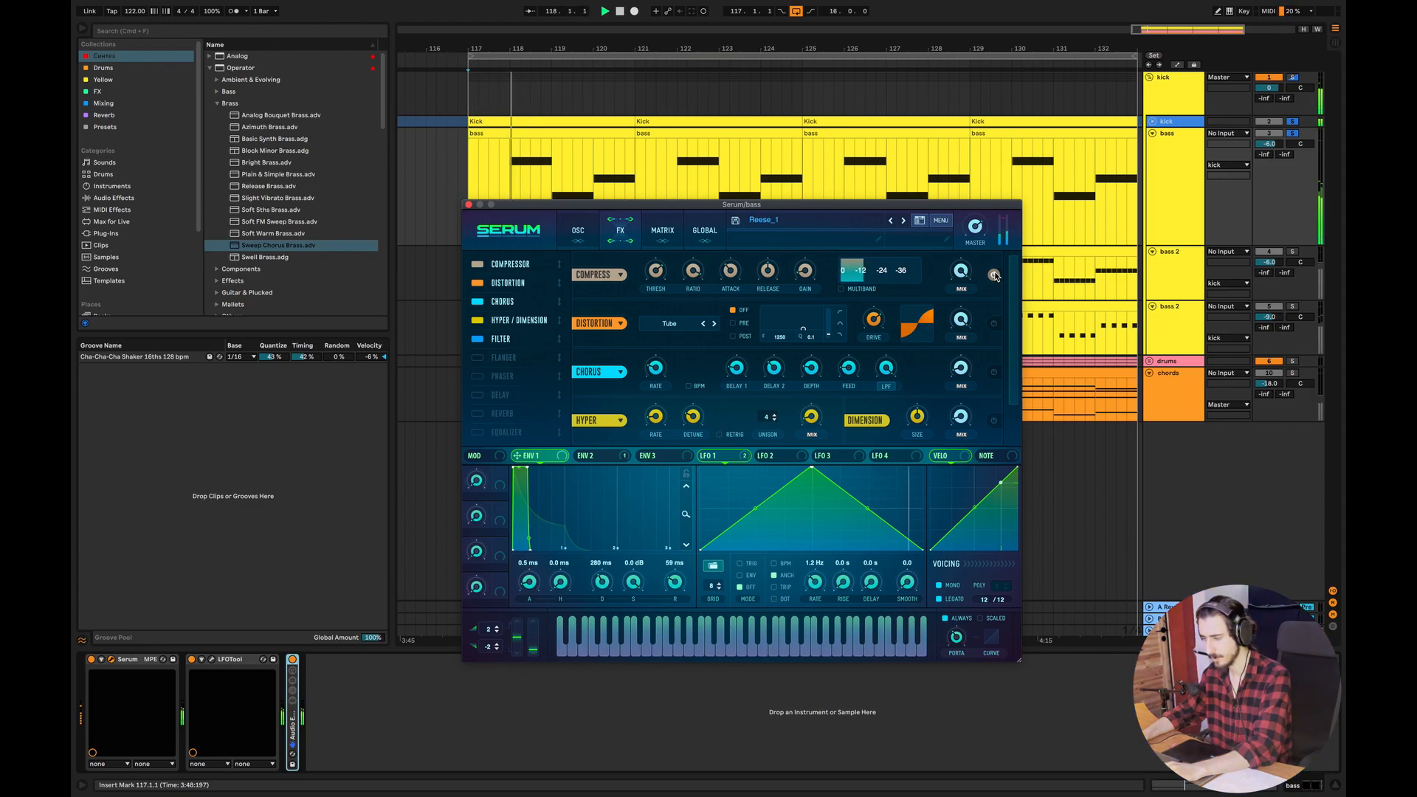
key("space")
- Set the compressor's mix to 50 and play the bass with parallel compression
left_click_drag(962, 309, 959, 338)
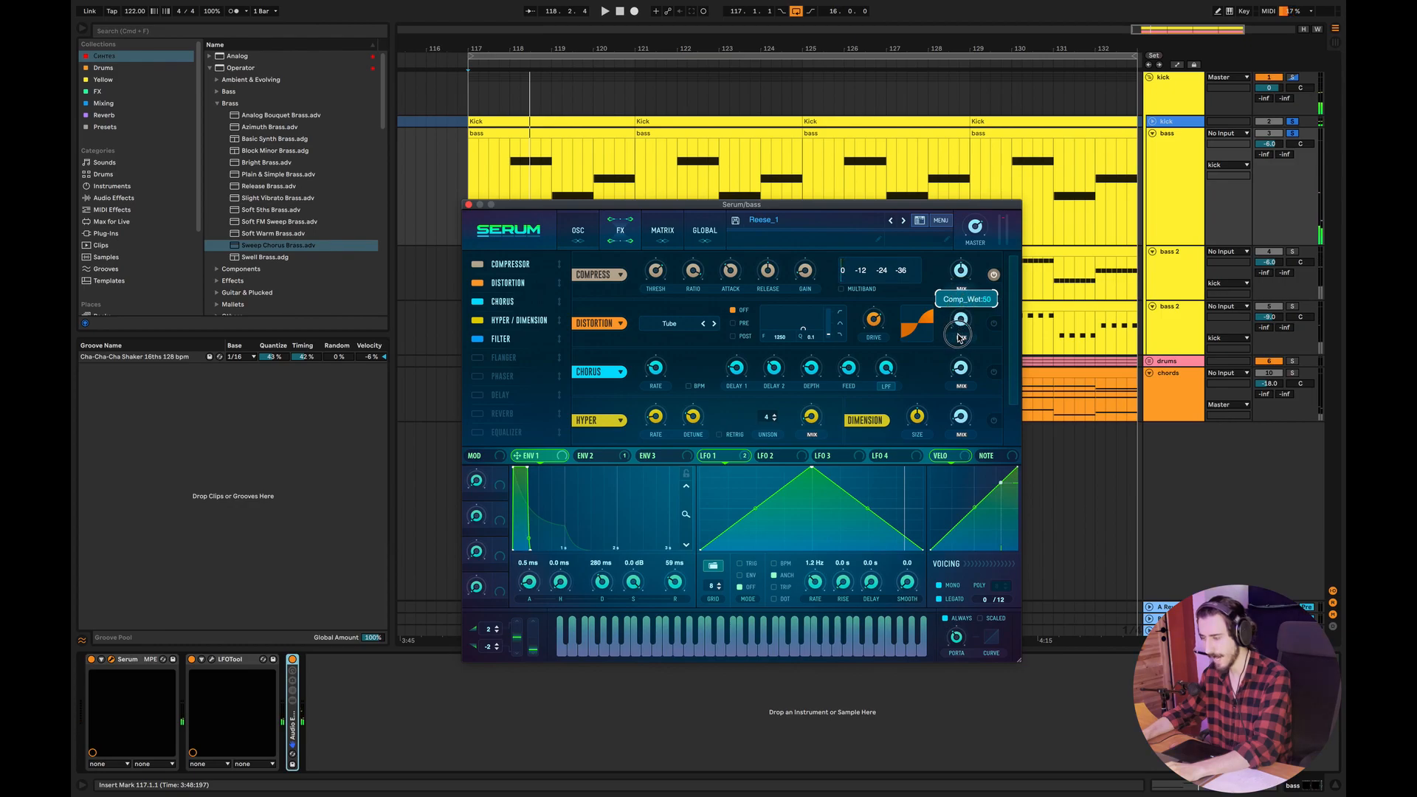
key("space")
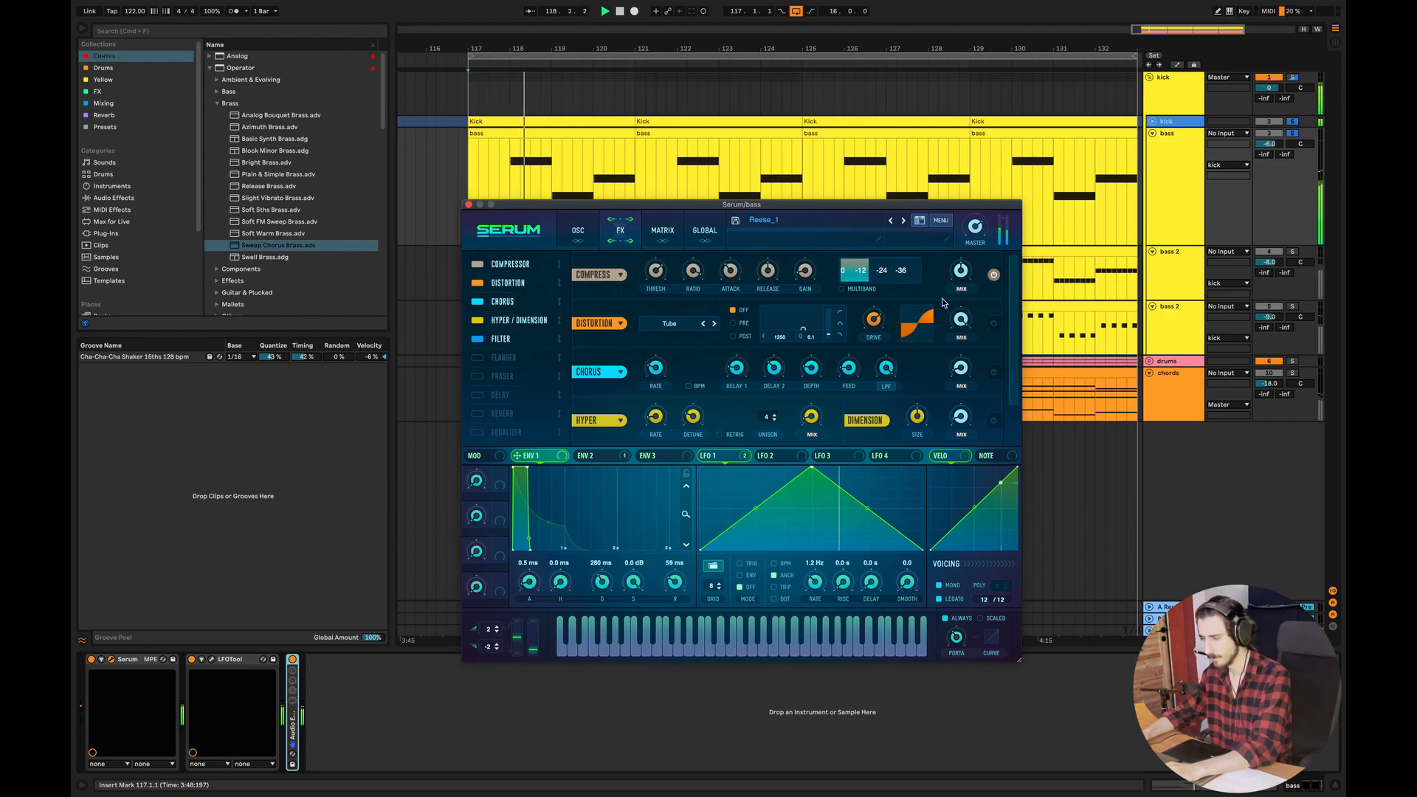
key("space")
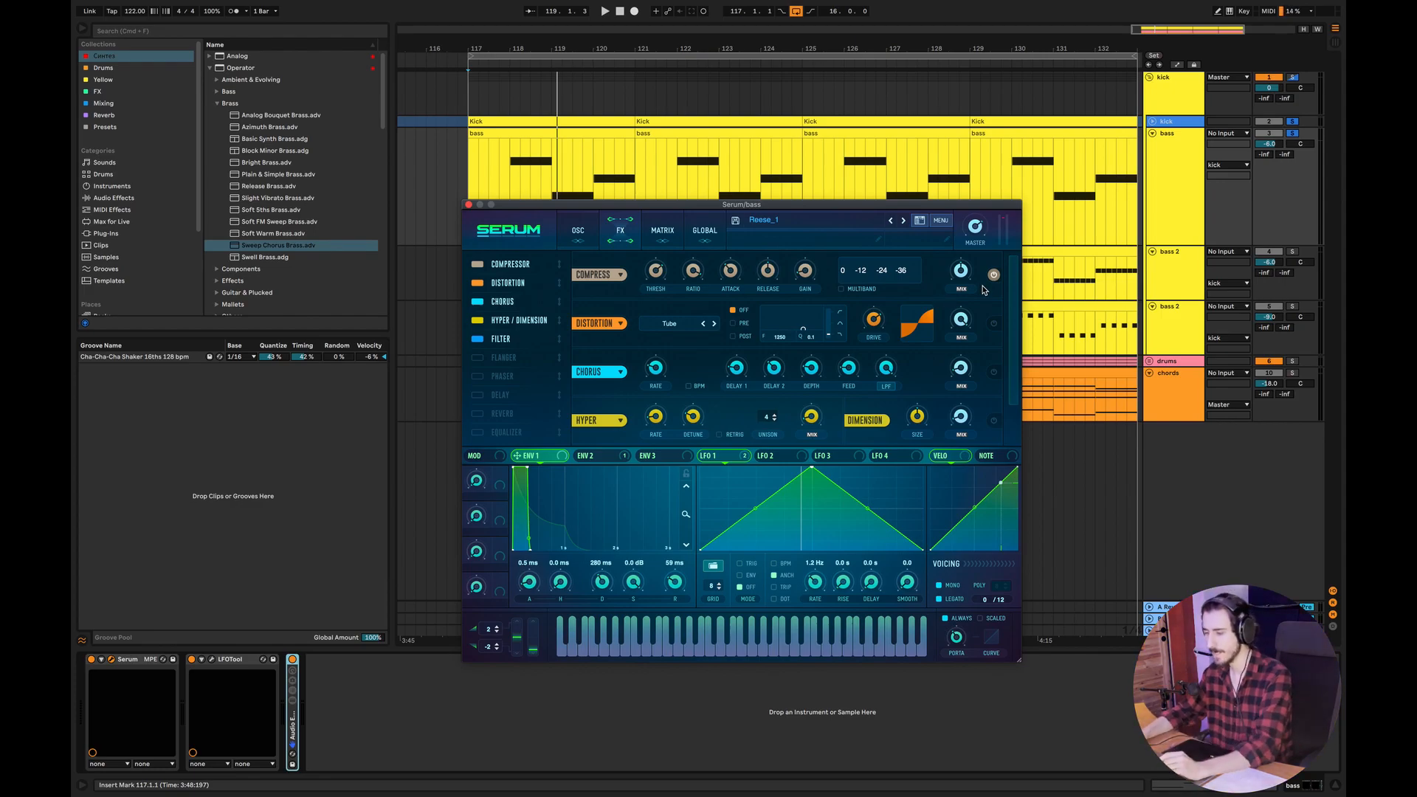
- Turn the Tube distortion back on, adjust its drive and play the bass
scroll(983, 288, "down", 5)
scroll(982, 288, "up", 4)
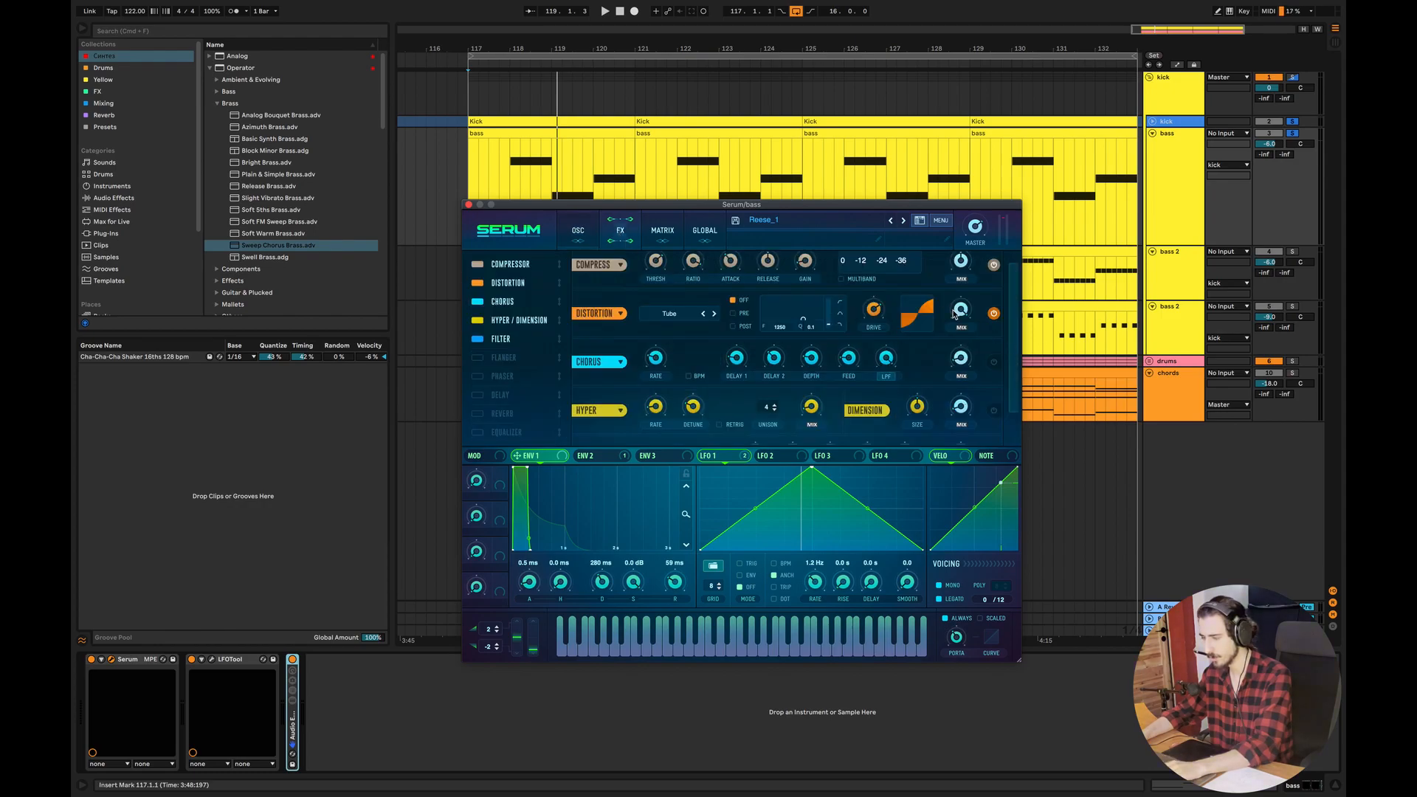
left_click_drag(871, 316, 868, 281)
key("space")
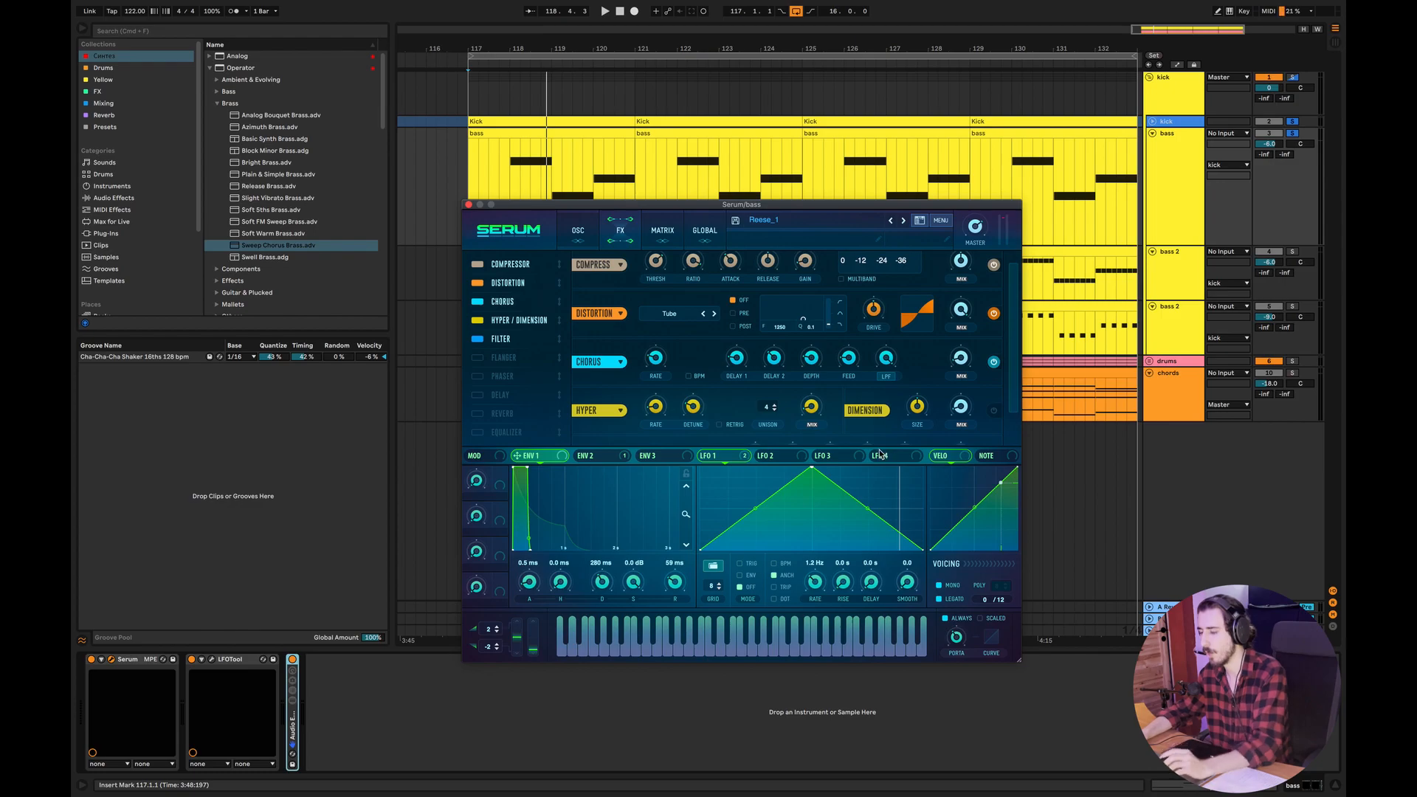
- Play the bass while comparing the chorus on and off, and set the chorus mix to about 20%
key("space")
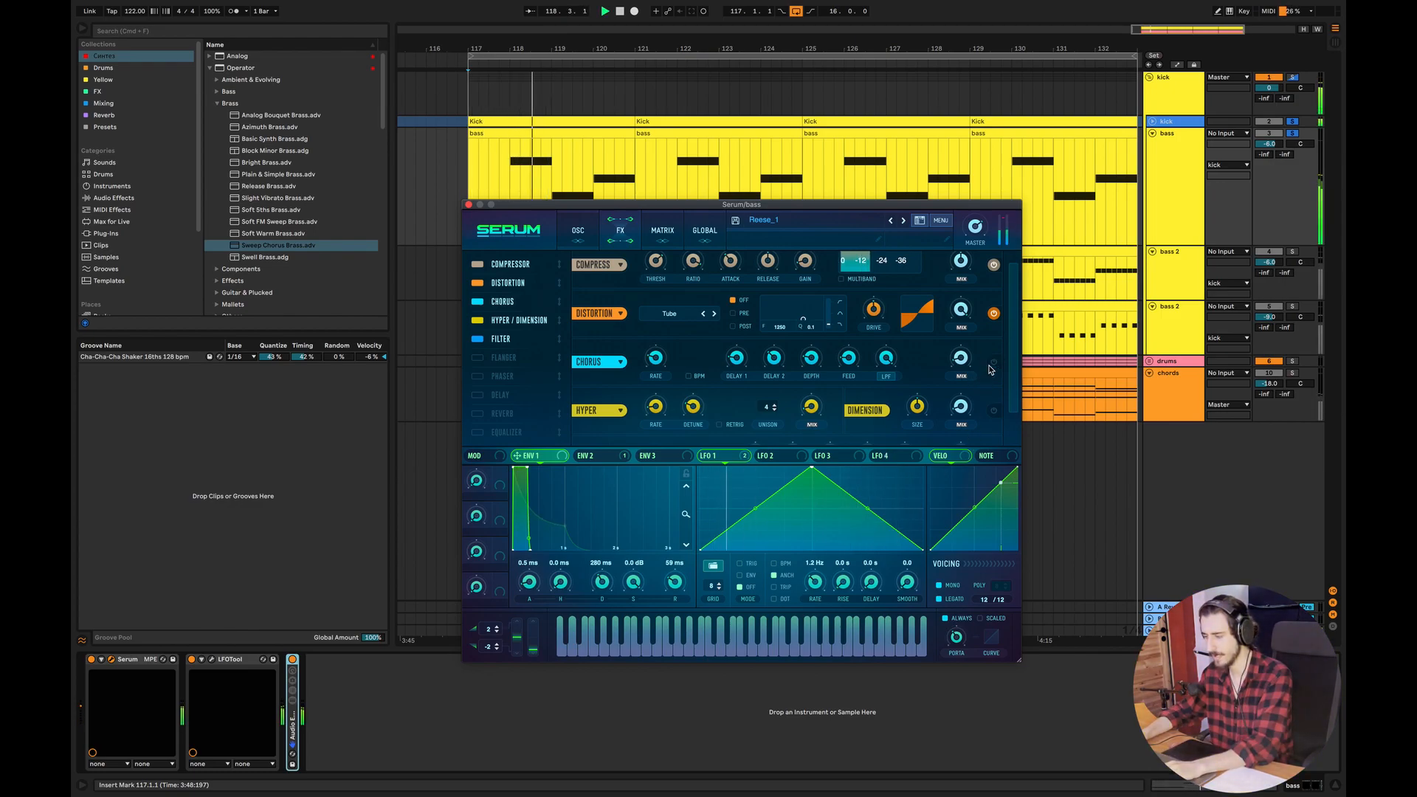
left_click(993, 362)
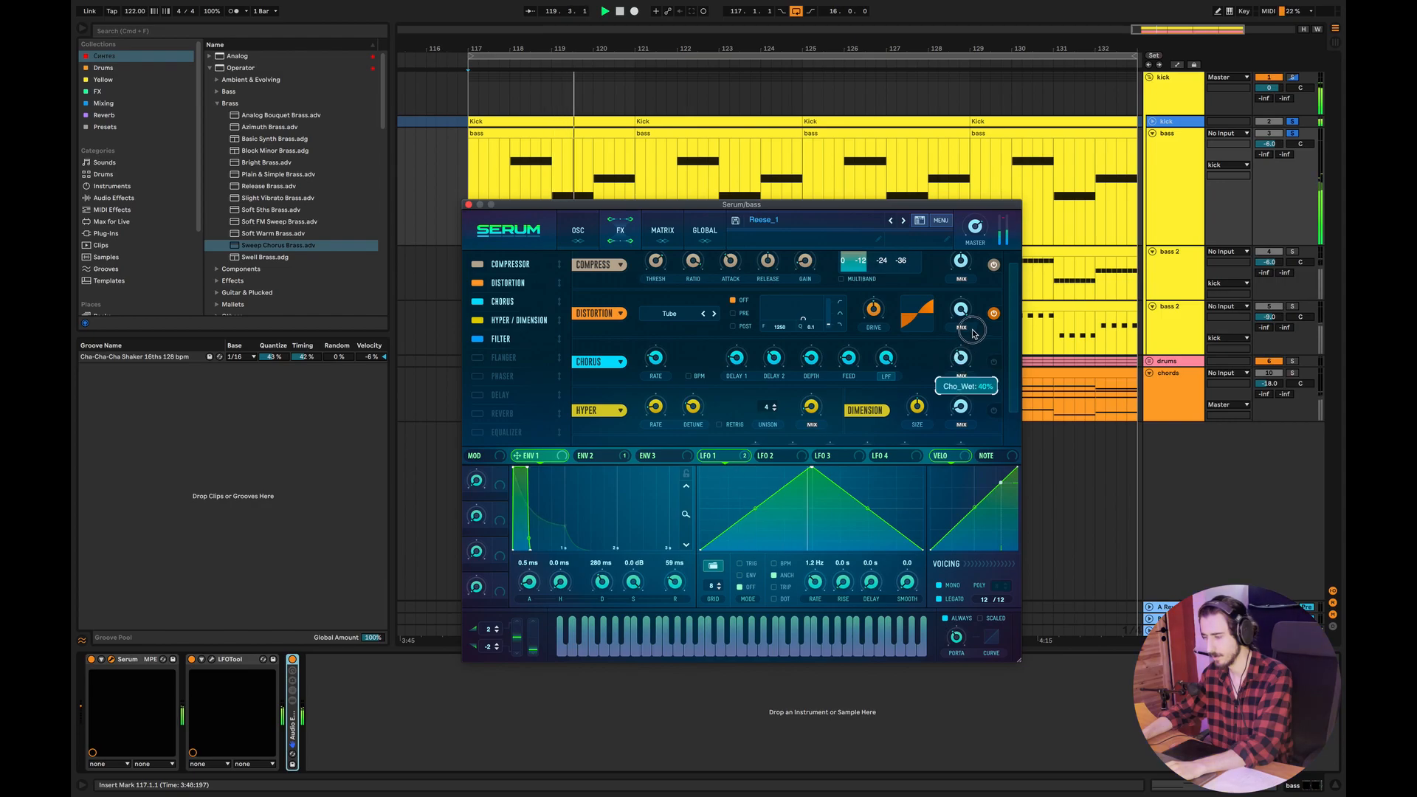
left_click_drag(962, 363, 966, 392)
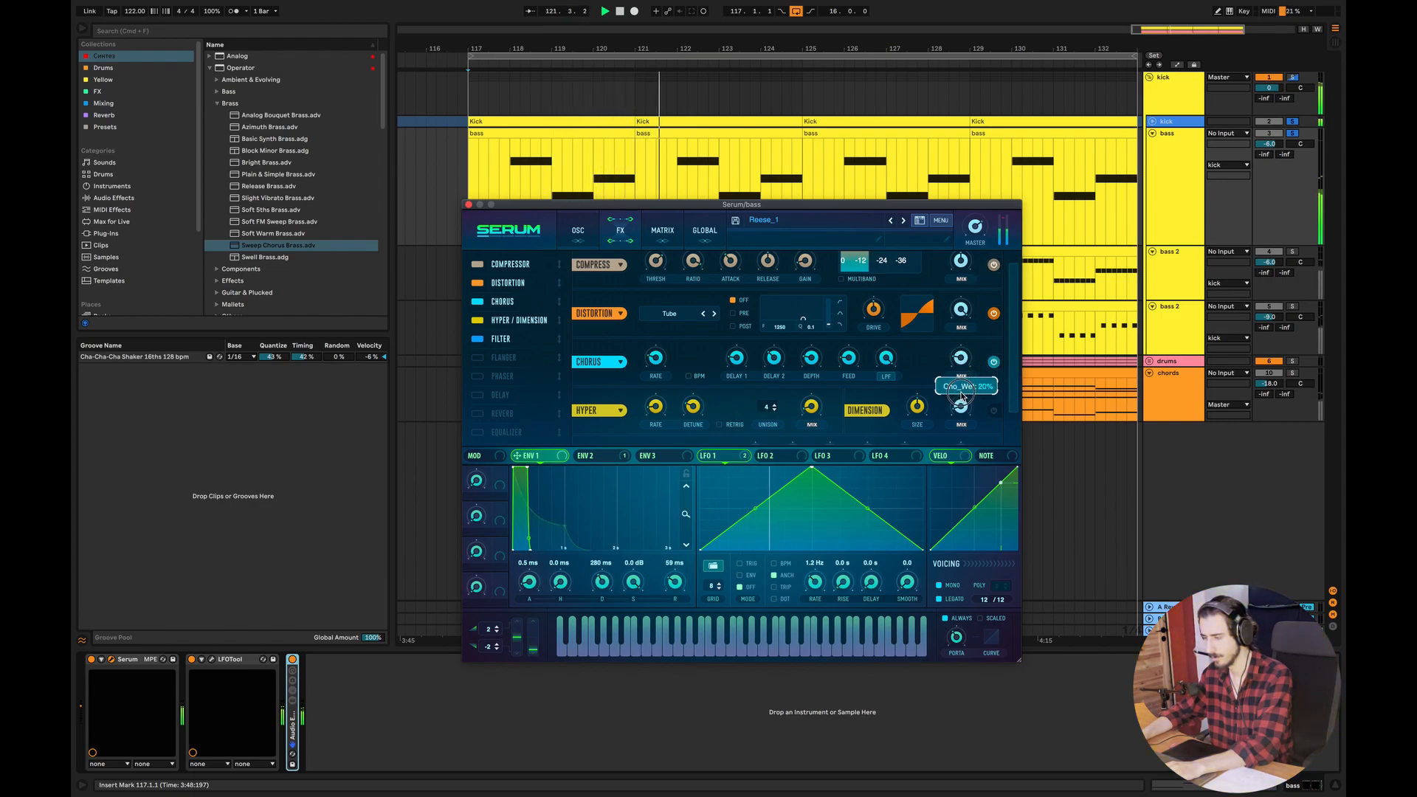
- Turn on the Hyper/Dimension effect, play the bass and adjust the Dimension mix
left_click(994, 411)
scroll(1013, 402, "down", 2)
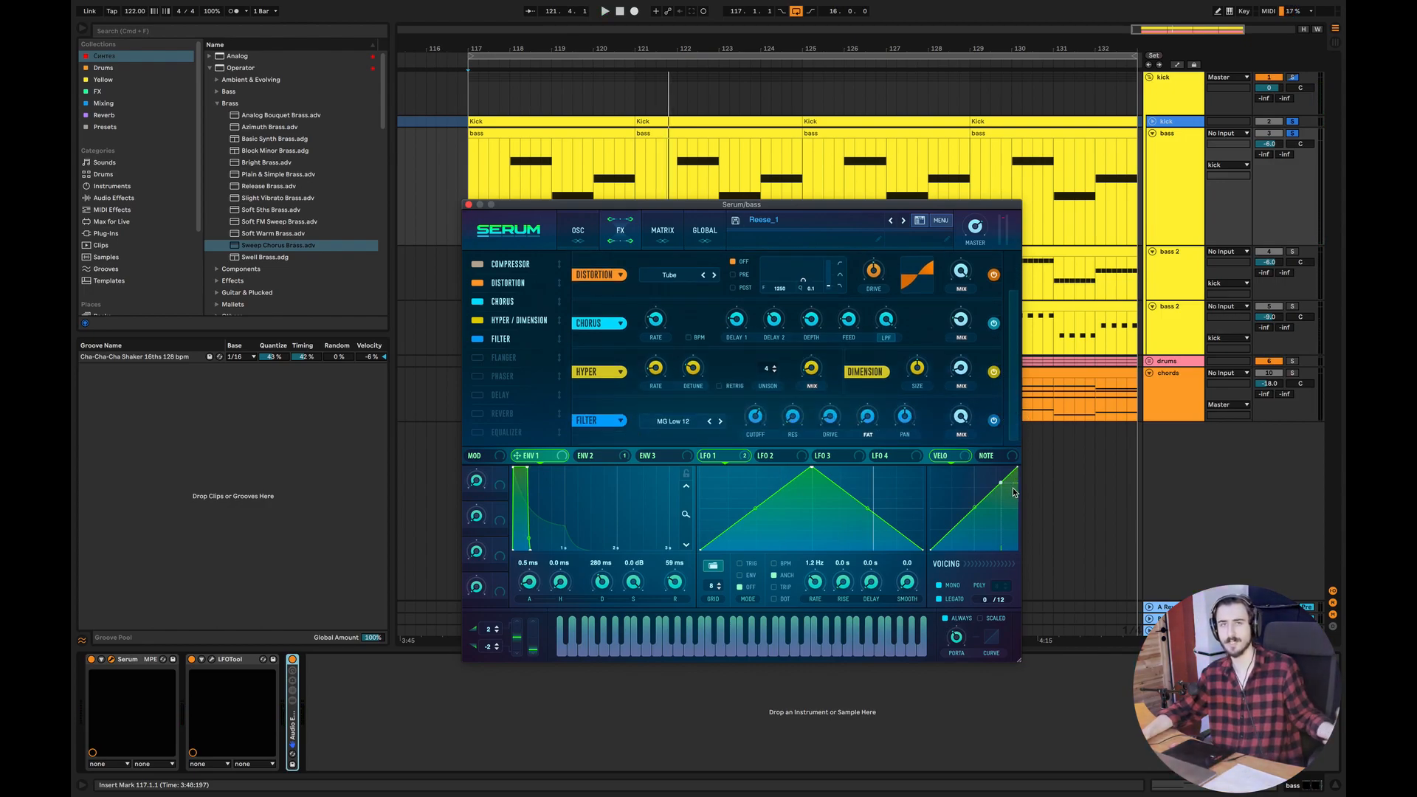
key("space")
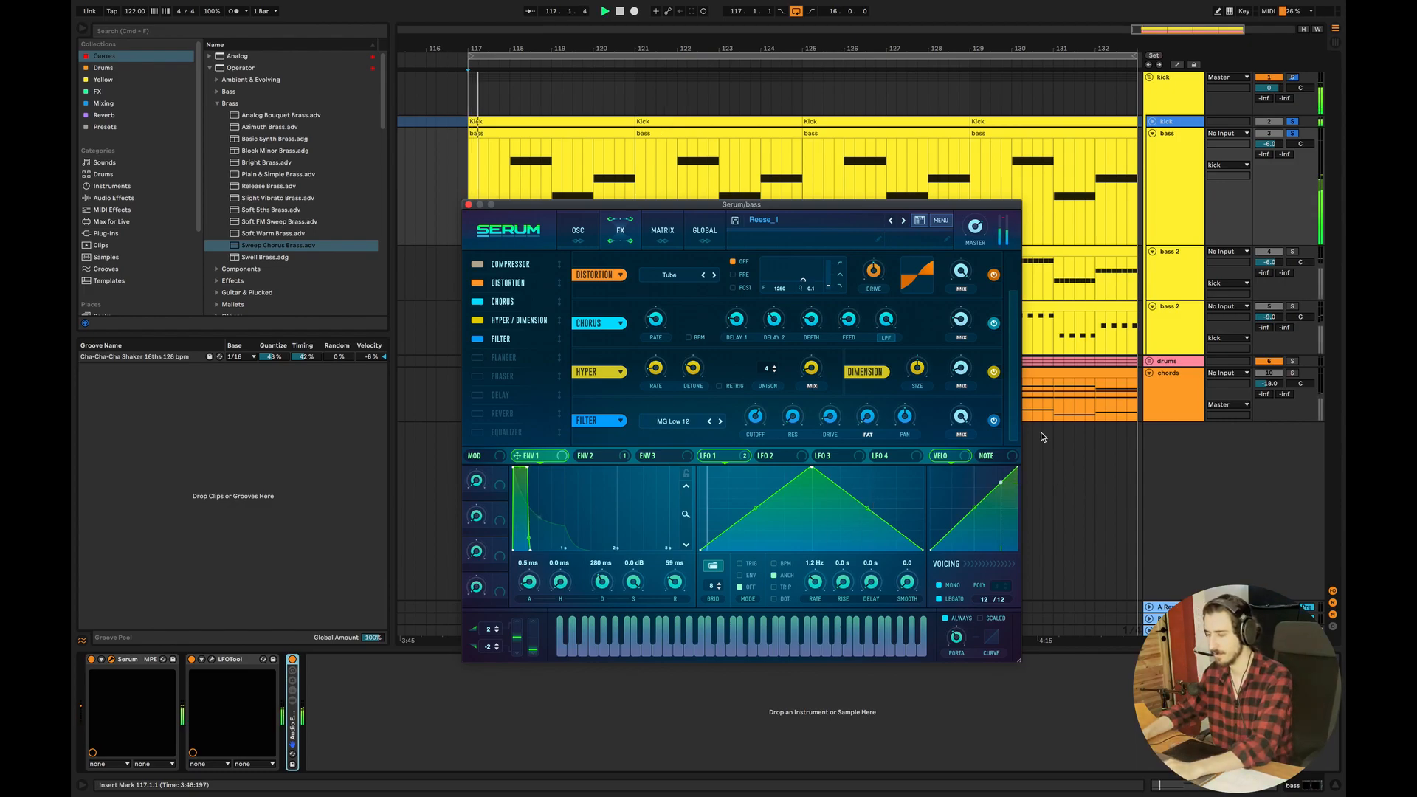
left_click_drag(957, 374, 957, 334)
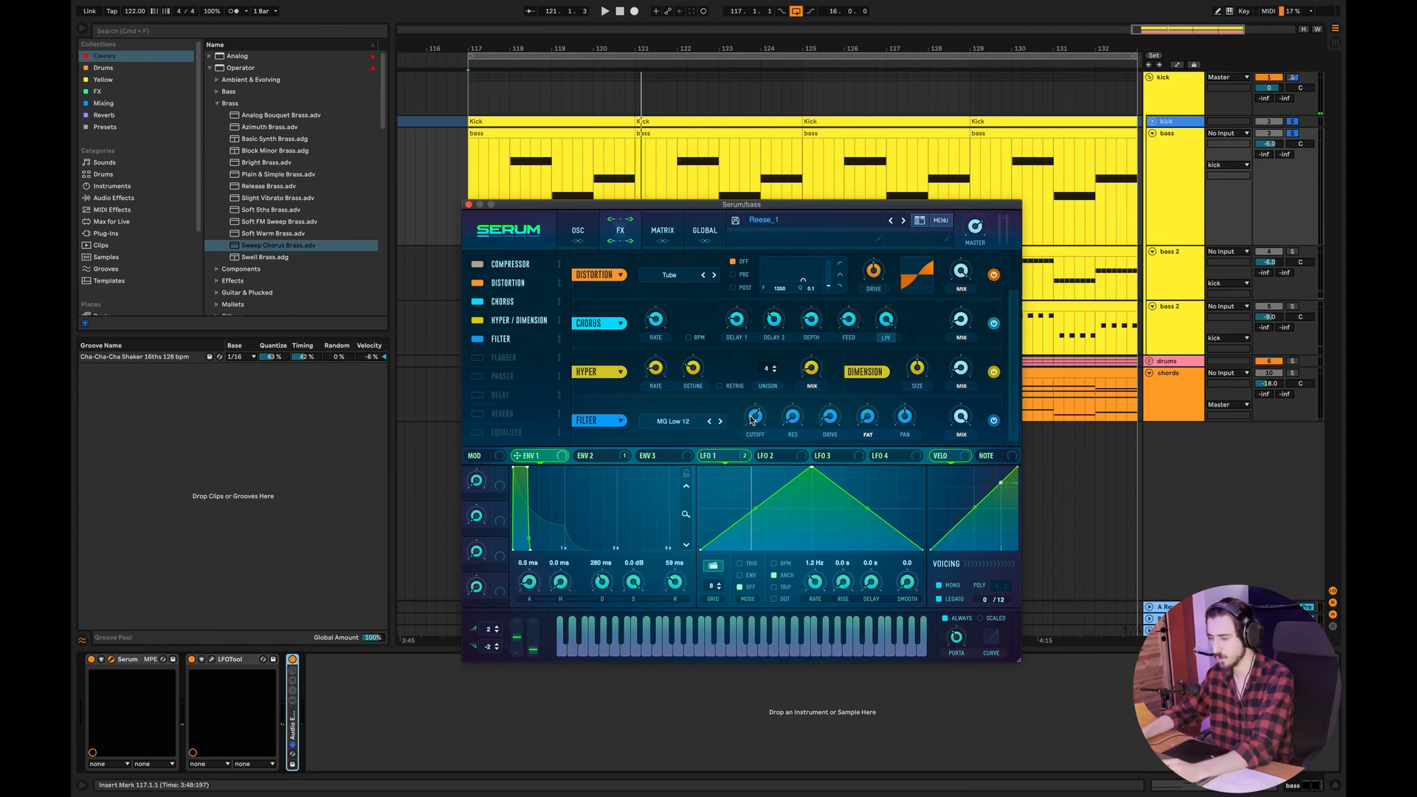
- Bring up the bass 2 track's Serum with the Bass_11 preset, move its window lower and play the bass
left_click(578, 231)
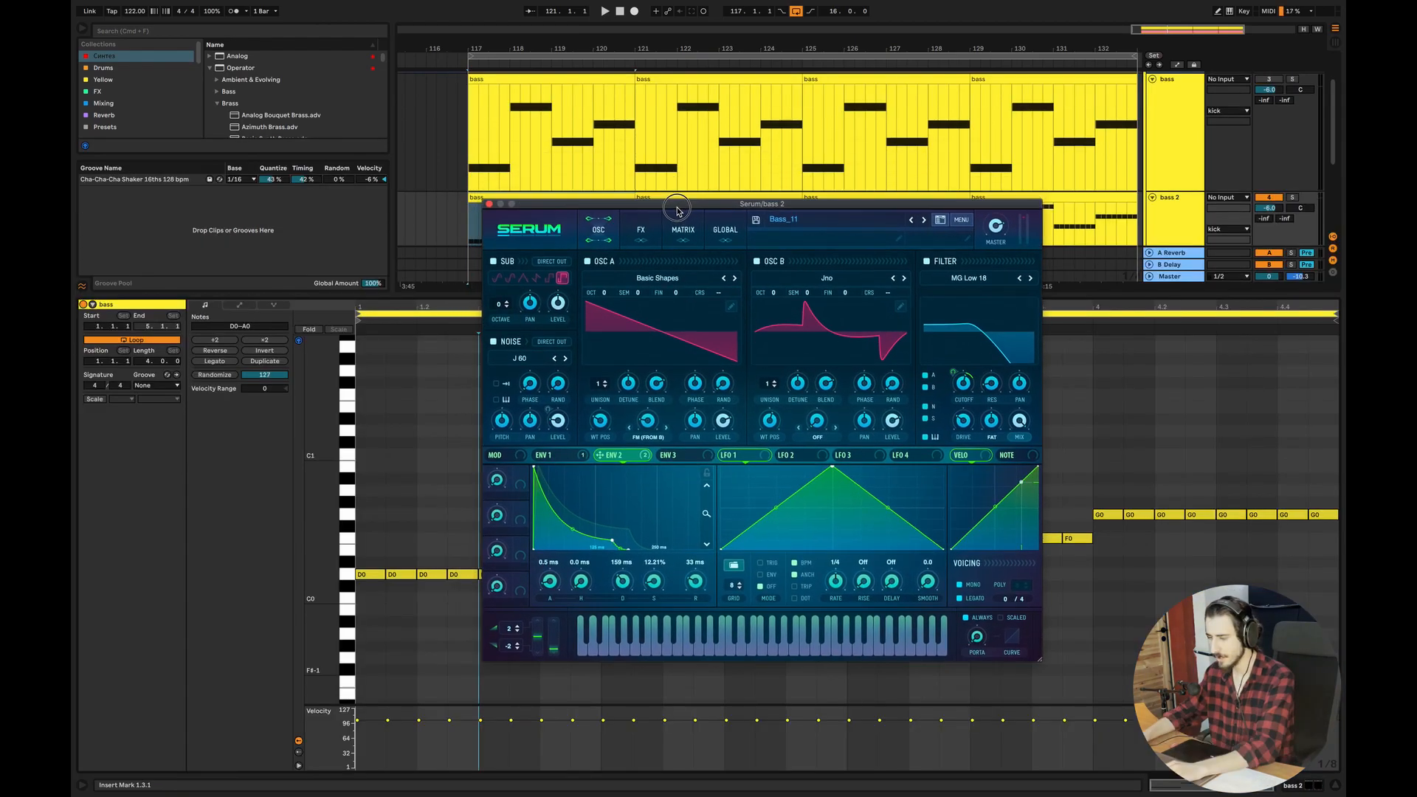
left_click_drag(677, 212, 665, 271)
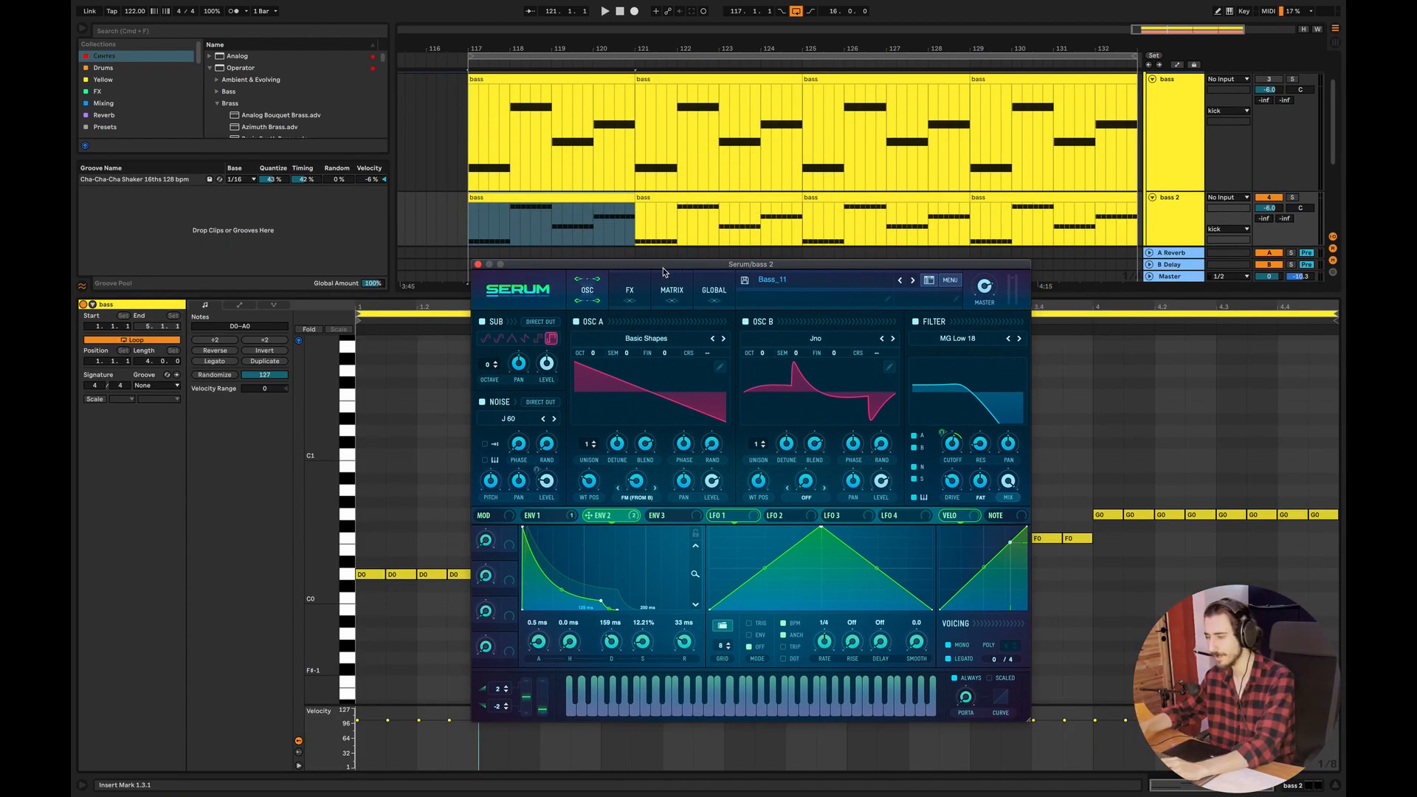
key("space")
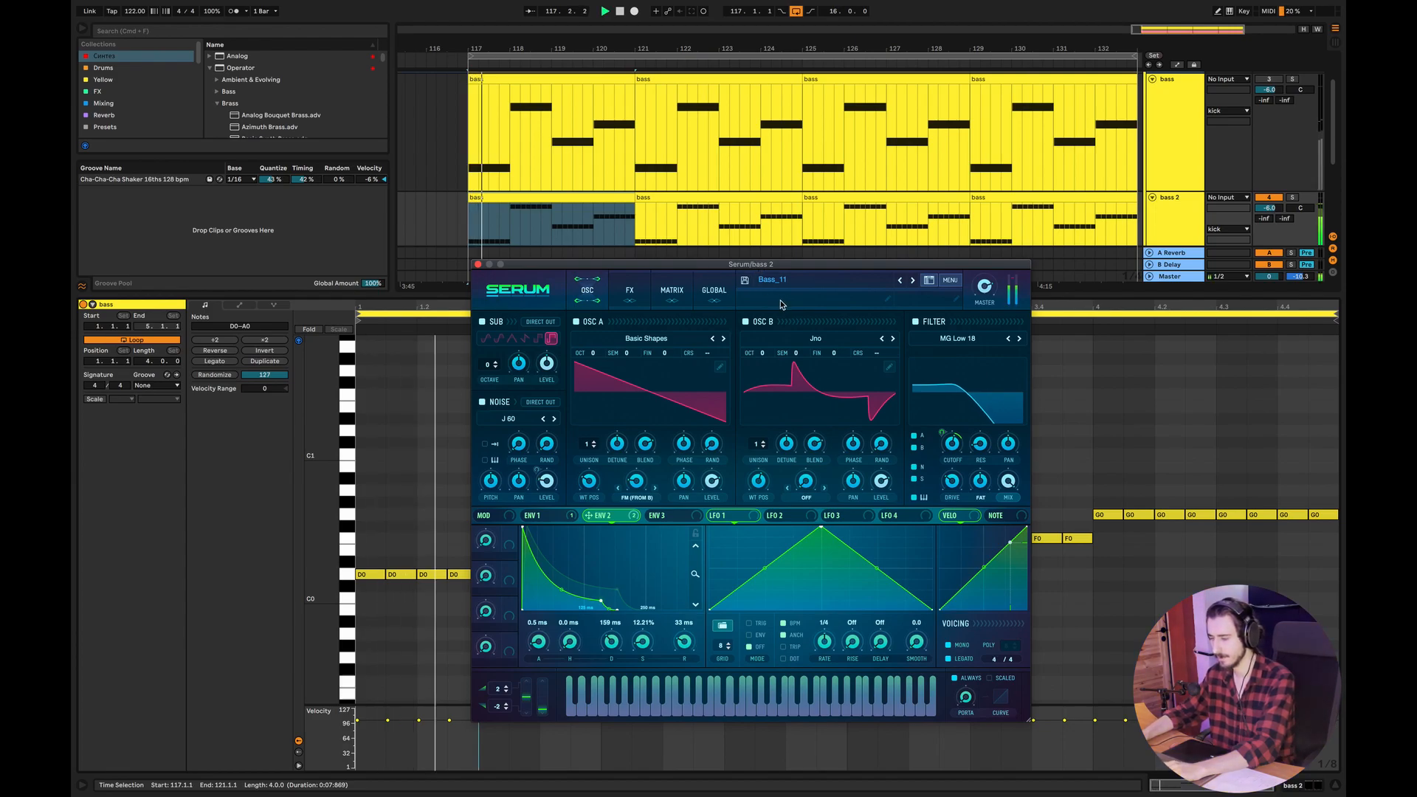
left_click_drag(754, 266, 757, 262)
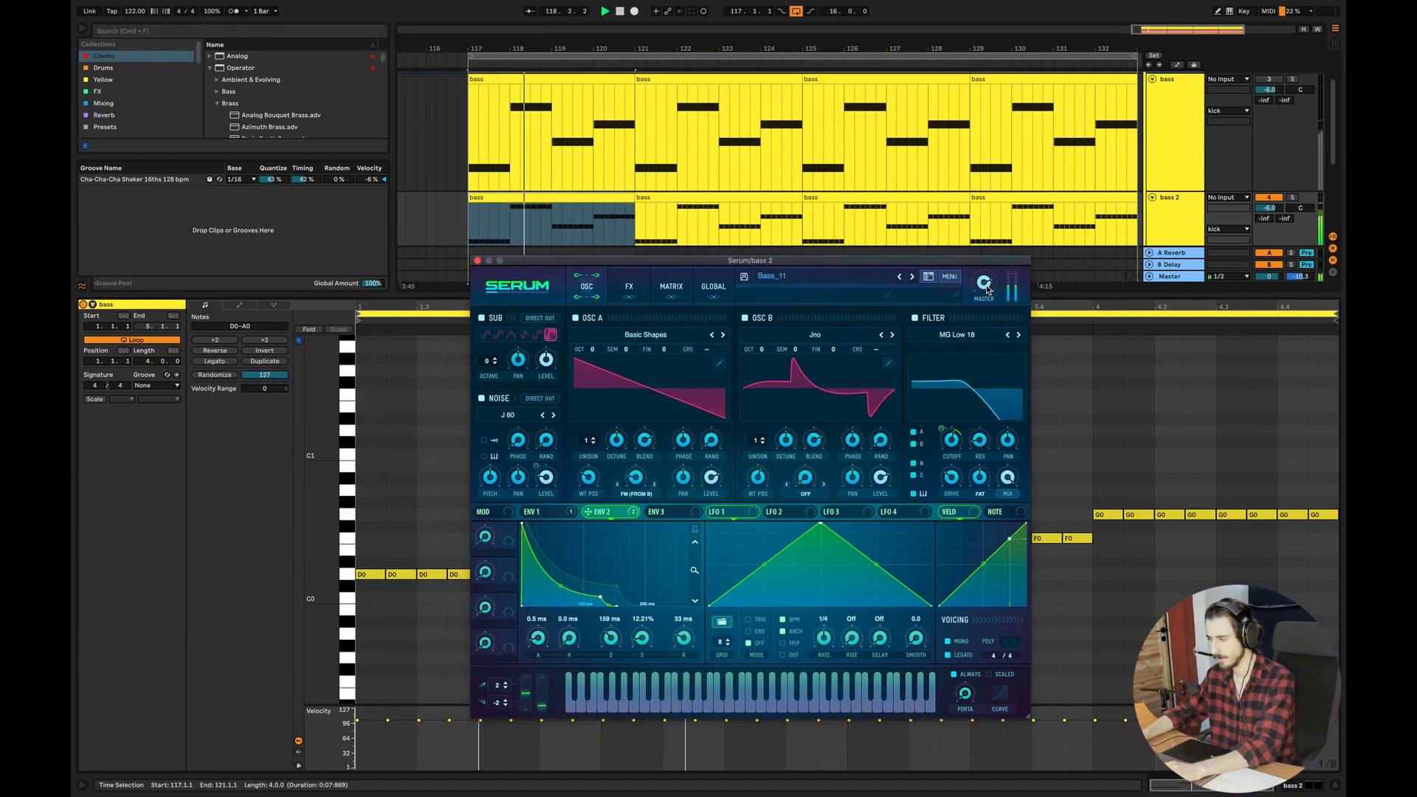
mouse_move(987, 298)
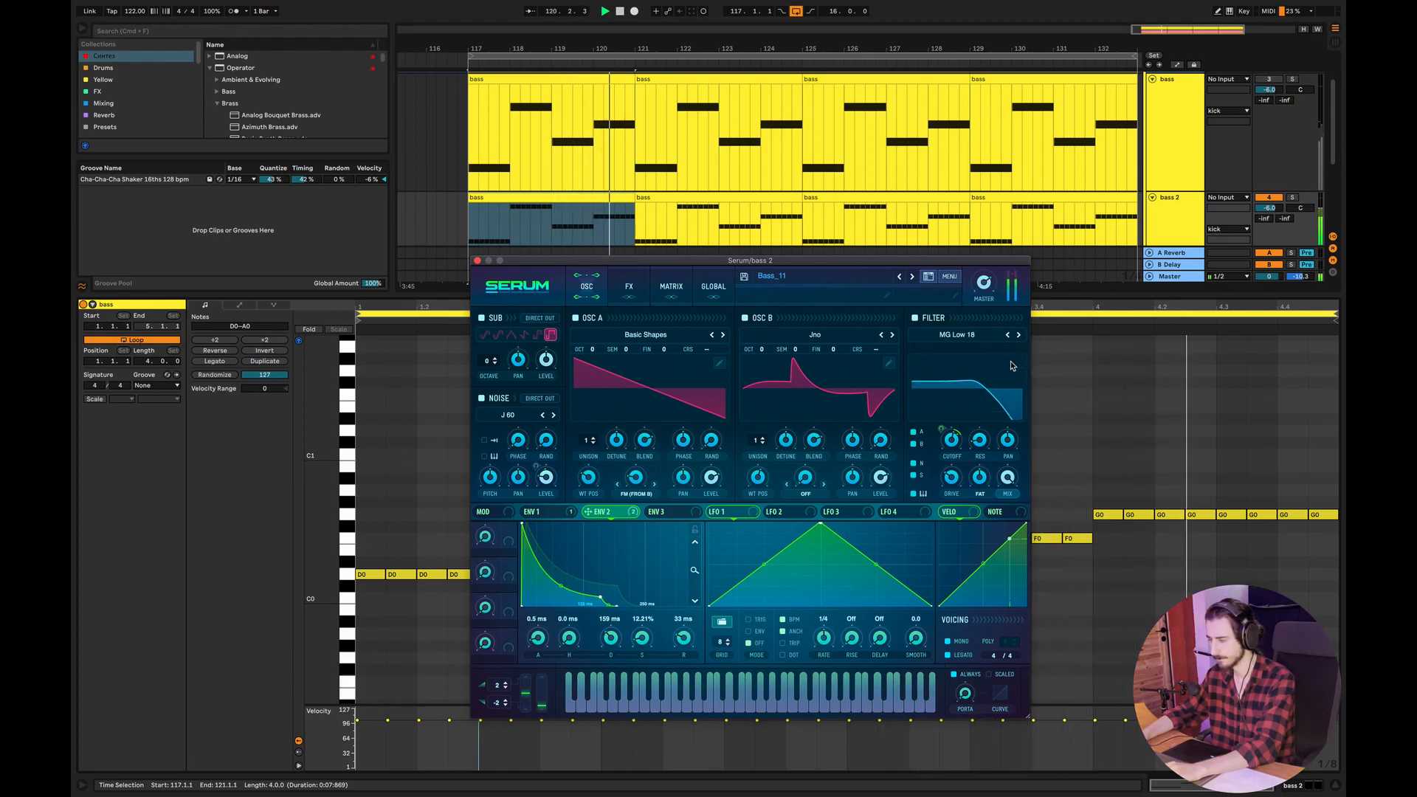
- Turn off the sub and oscillator B, and play the bass with only oscillator A and noise
left_click(482, 318)
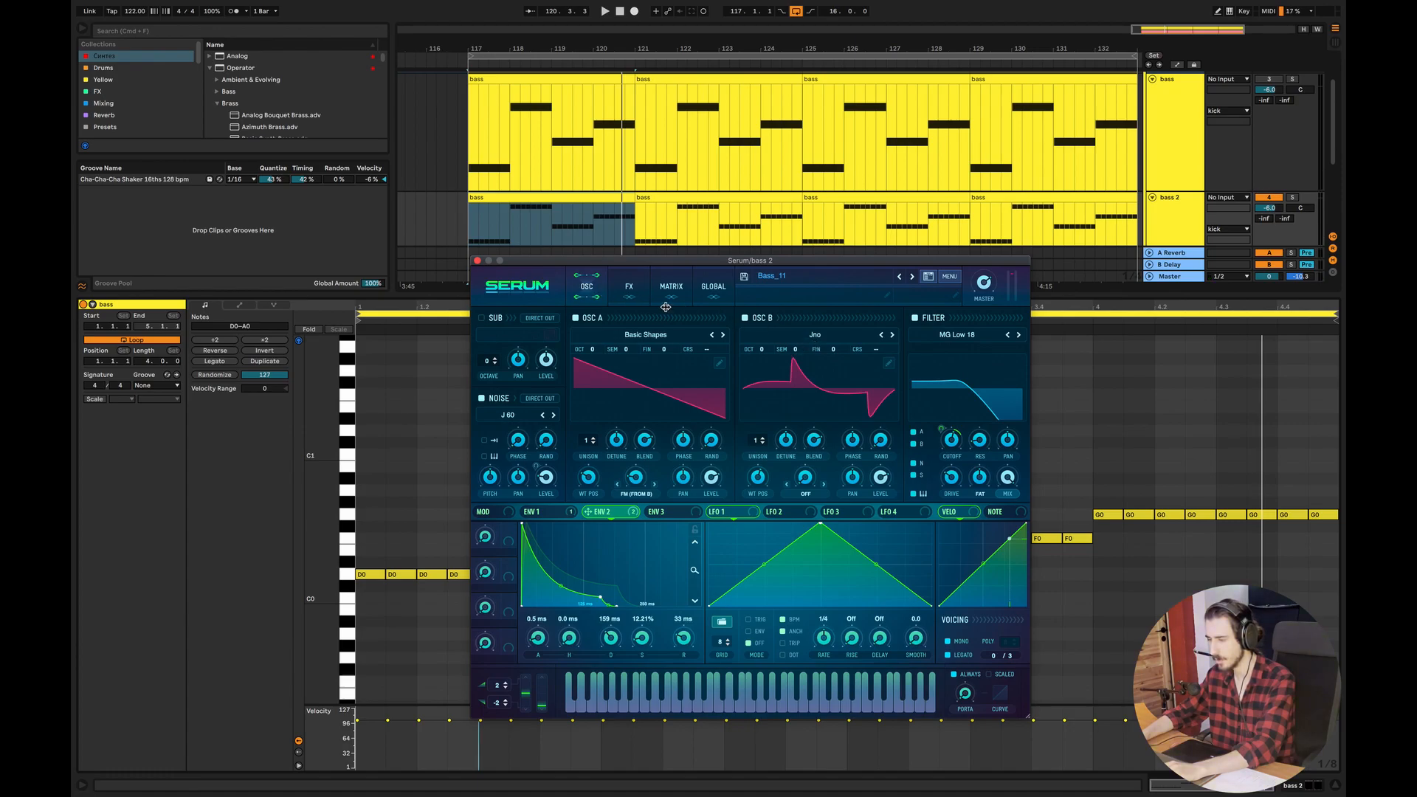
left_click(745, 318)
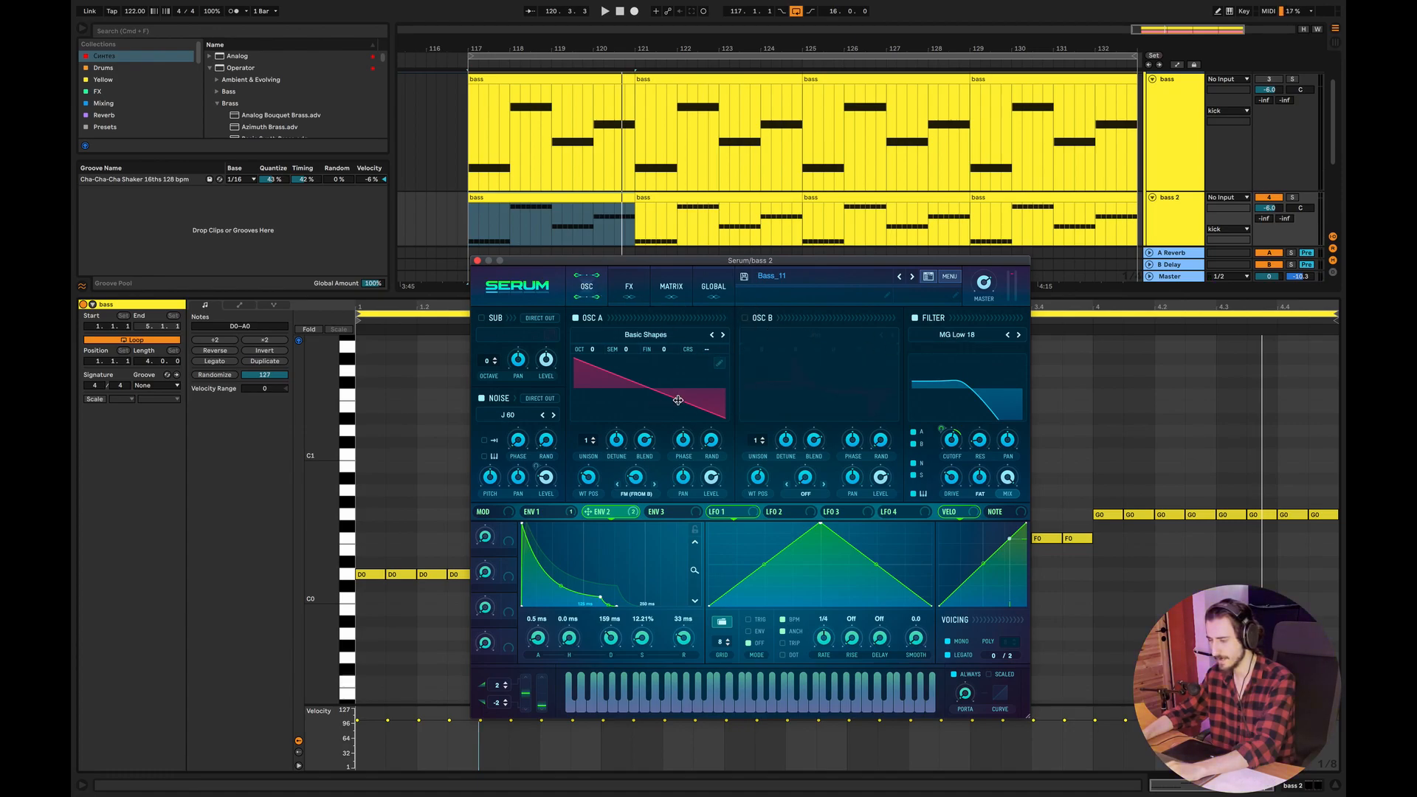
key("space")
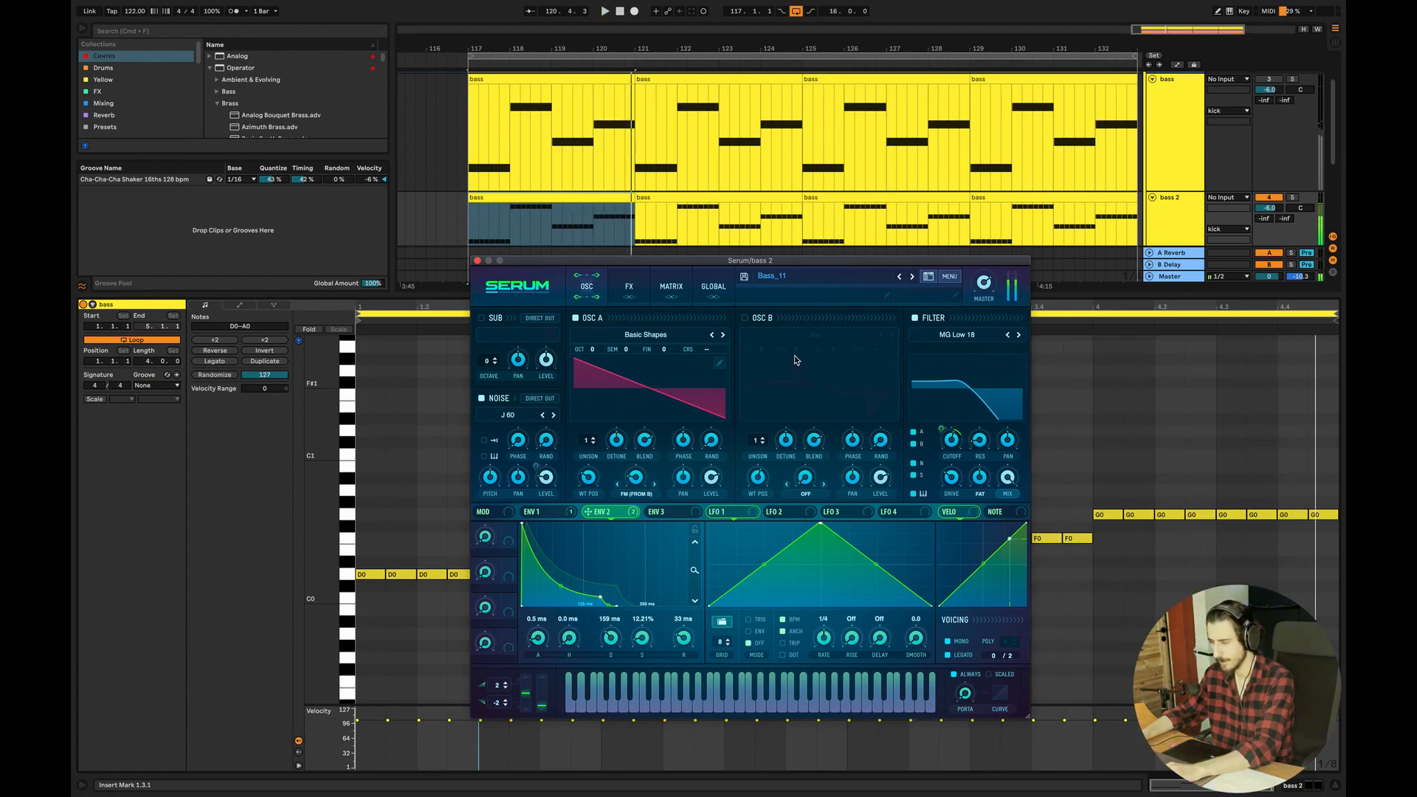
- Turn oscillator B back on, play the bass and try oscillator A's FM (from B) amount
left_click(746, 318)
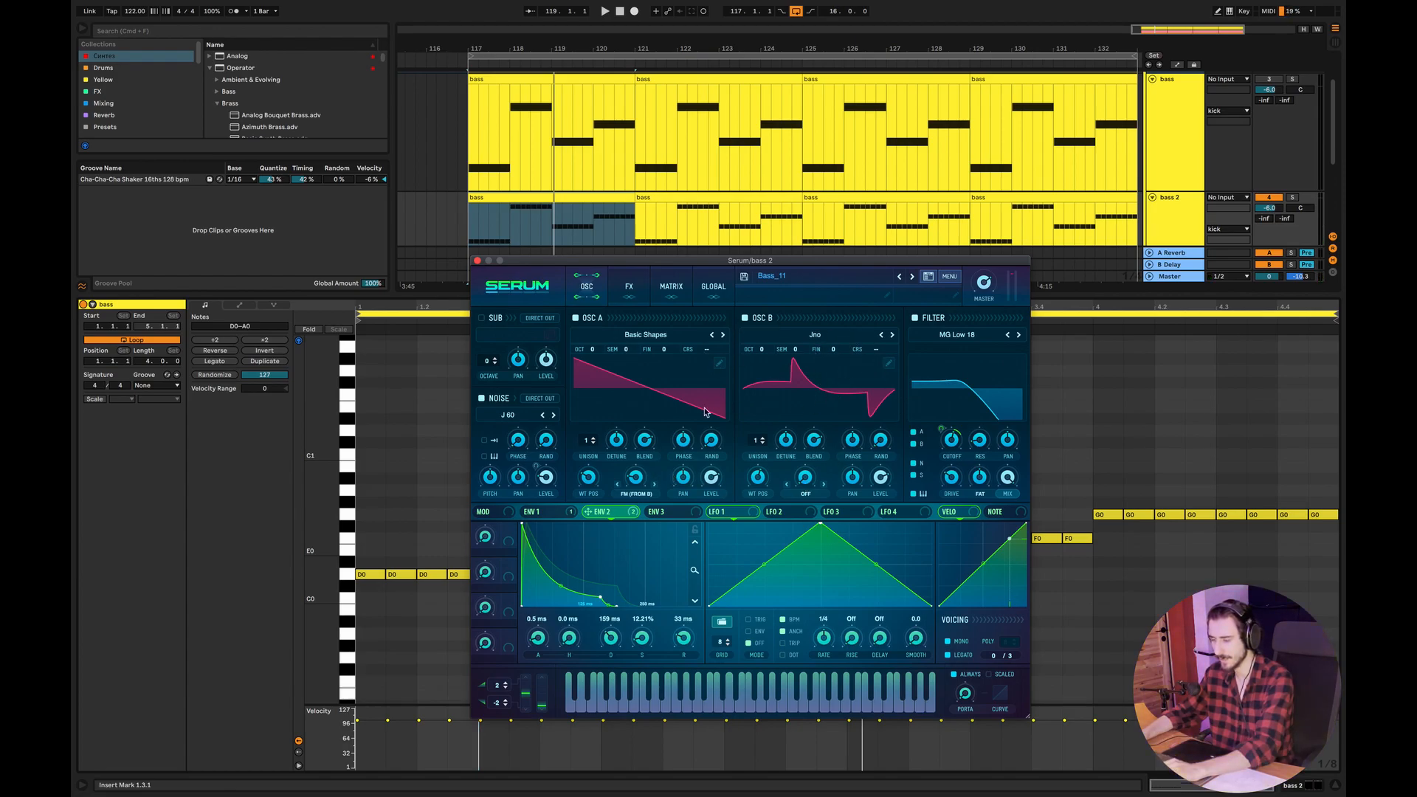
key("space")
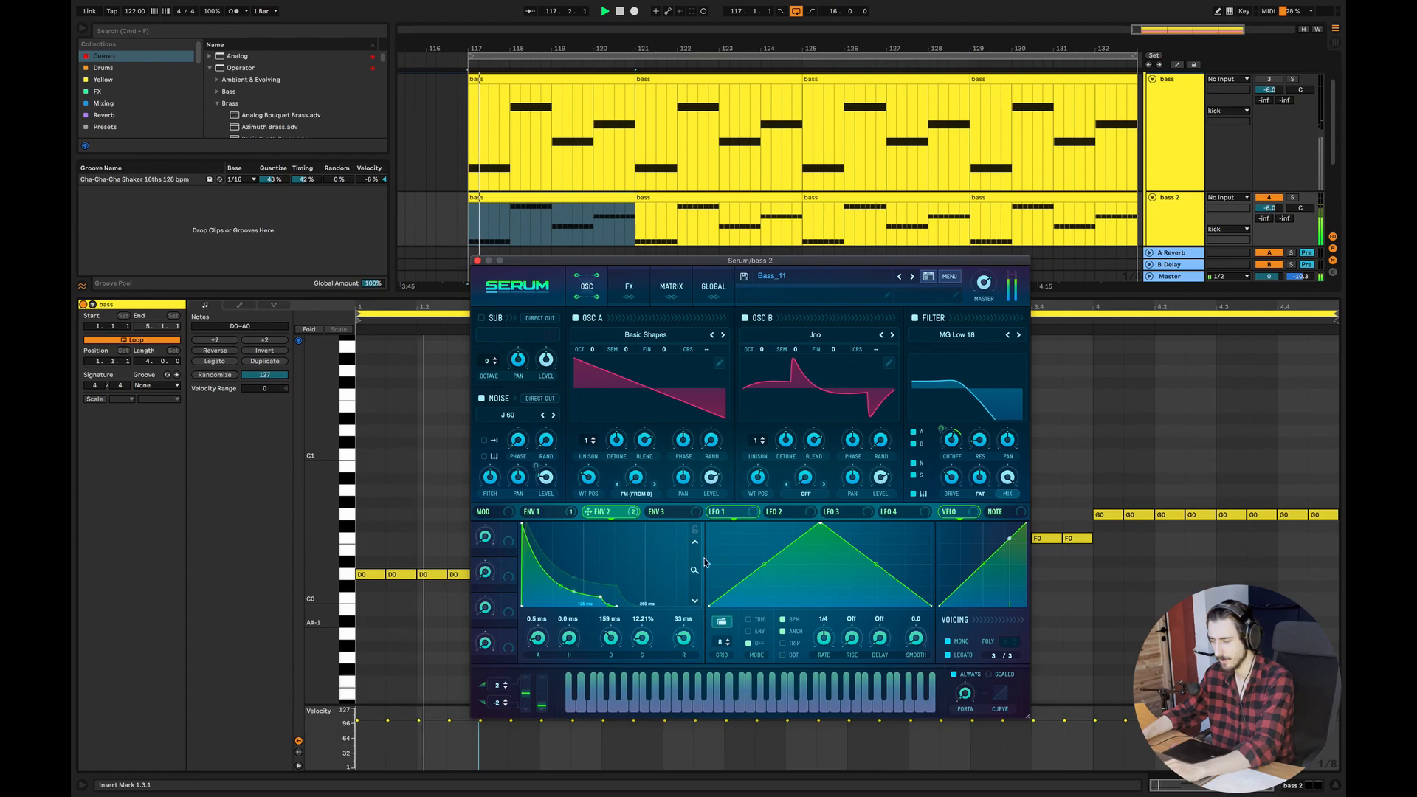
mouse_move(635, 477)
left_mouse_down()
mouse_move(657, 428)
mouse_move(651, 481)
left_mouse_up()
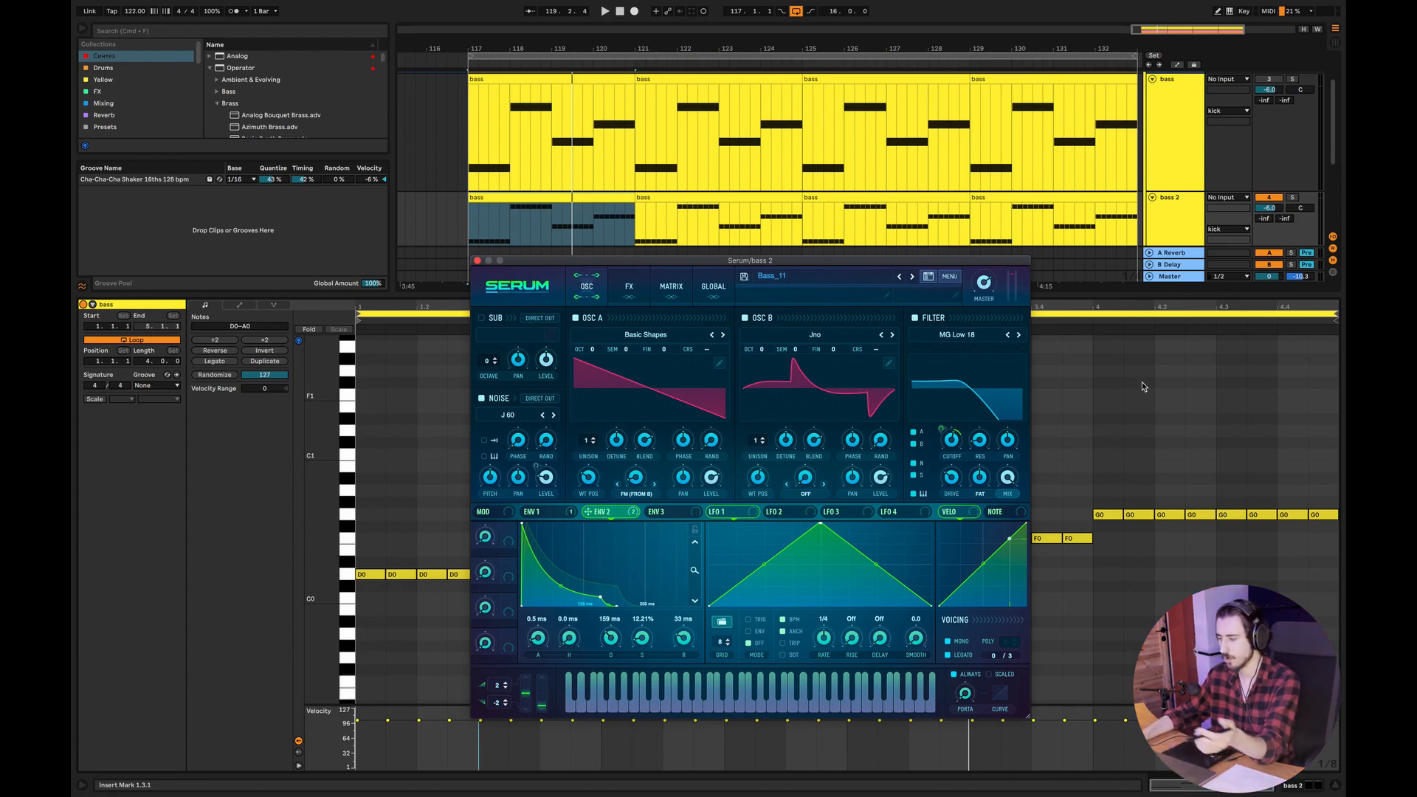
- Demonstrate how envelope 2 is assigned to the filter and show the filter's drive amount
left_click_drag(588, 511, 989, 459)
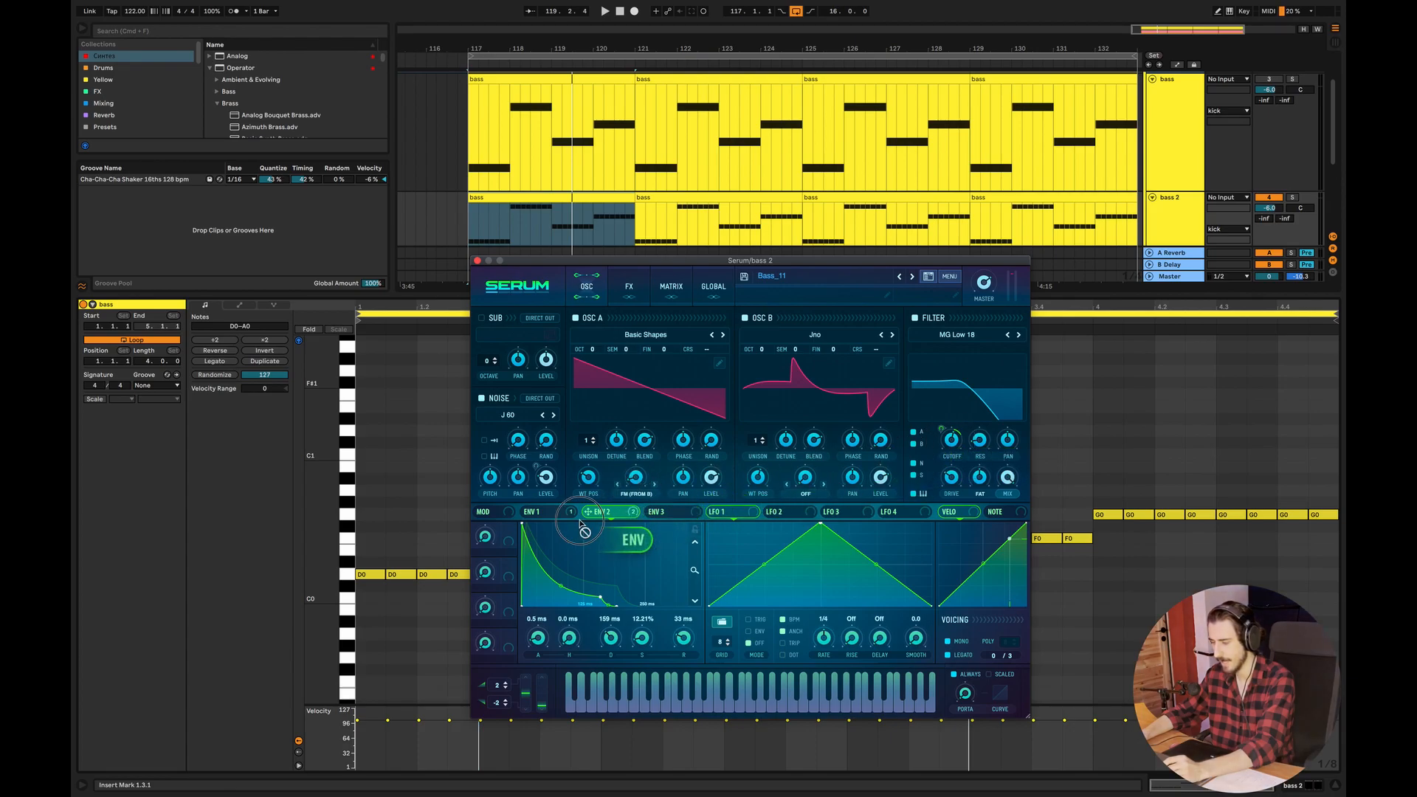
mouse_move(950, 483)
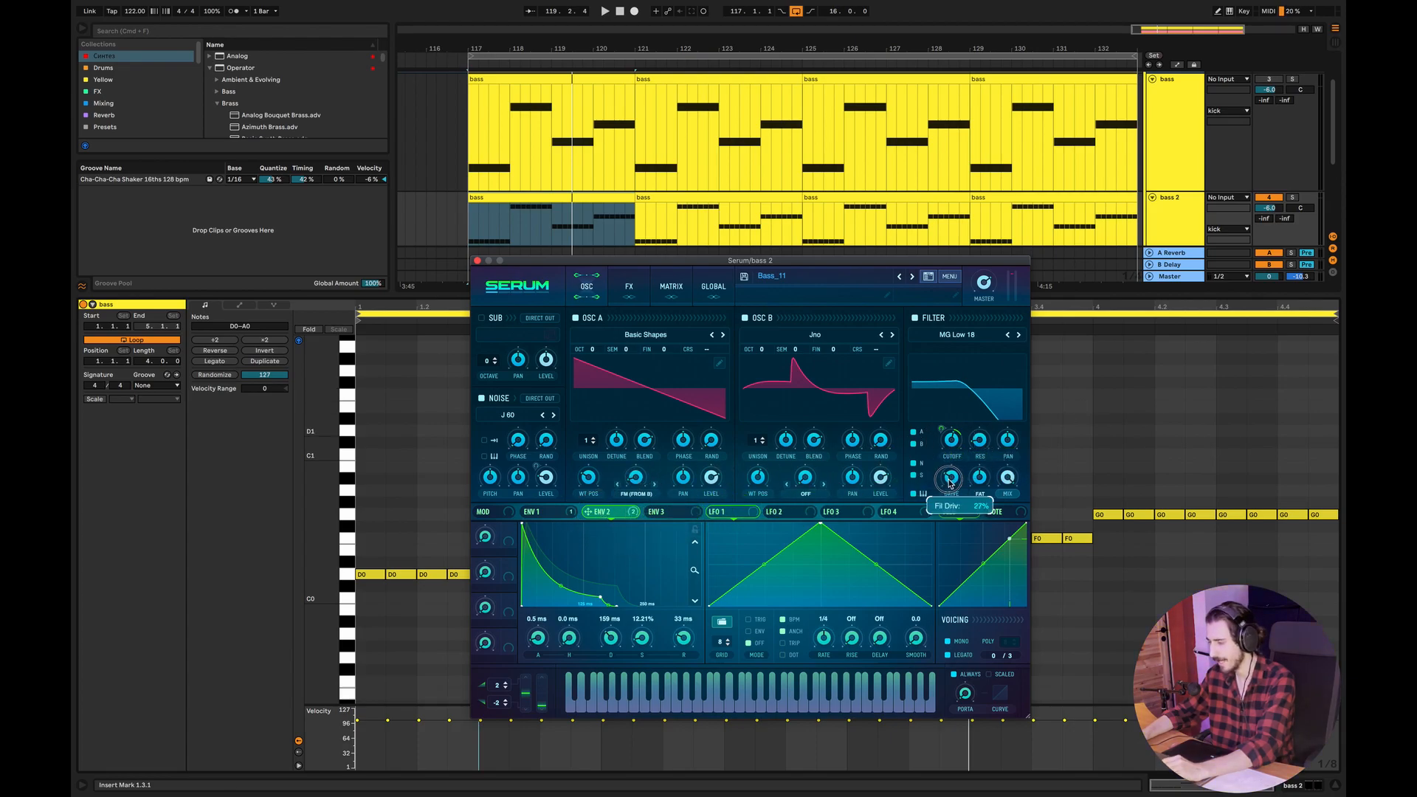
left_click_drag(950, 481, 950, 478)
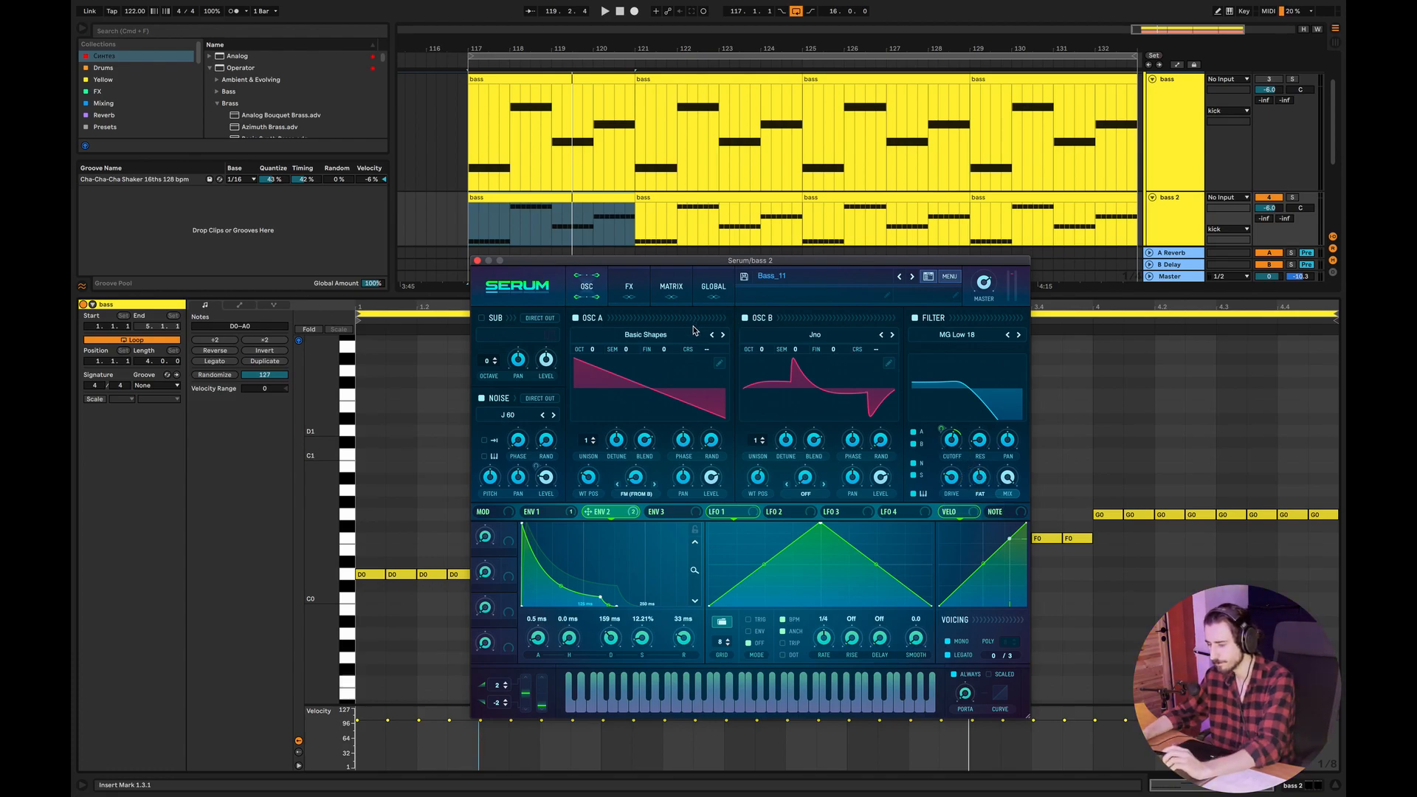
- Play the bass while examining the HardClip distortion, the compressor, and the filter's drive and fat controls
left_click(627, 288)
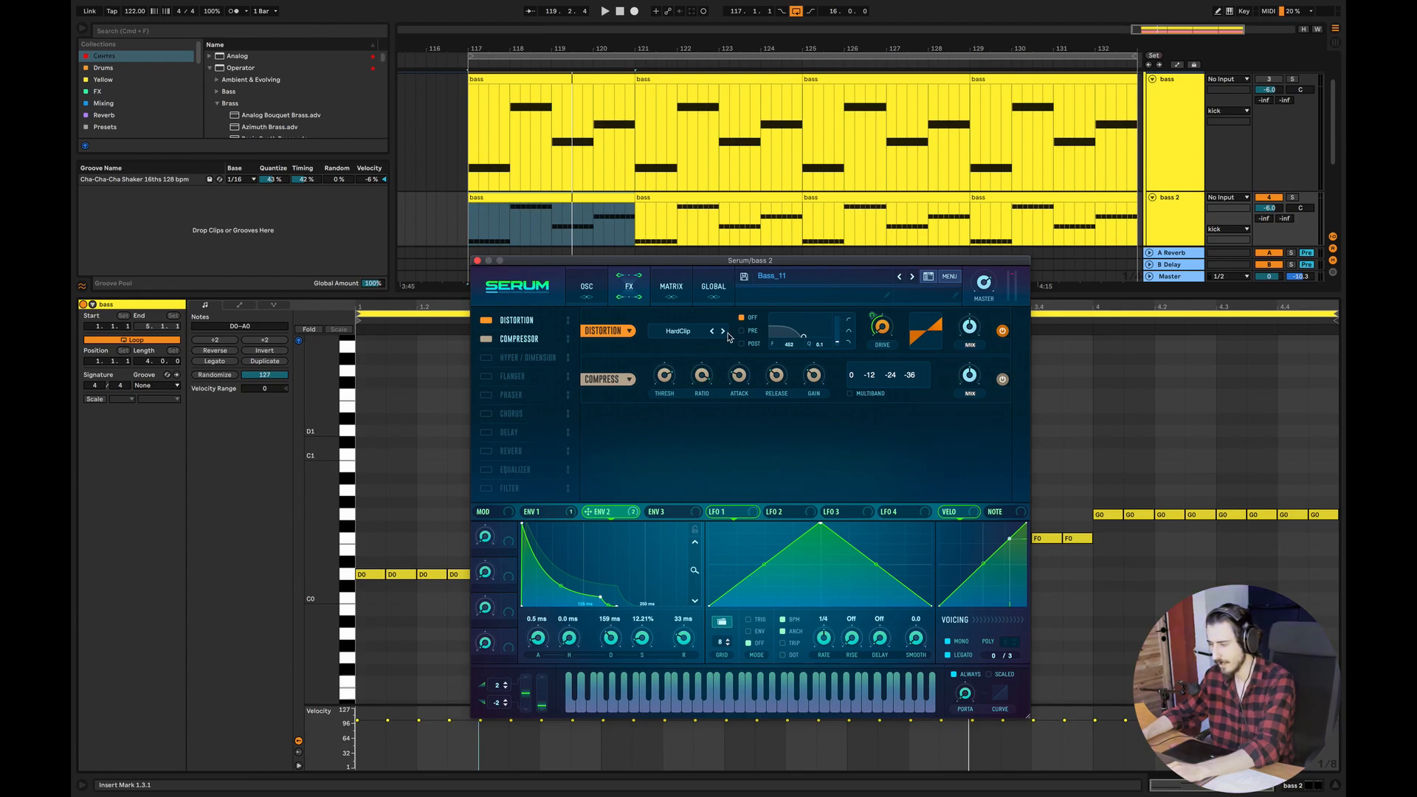
left_click_drag(878, 315, 874, 322)
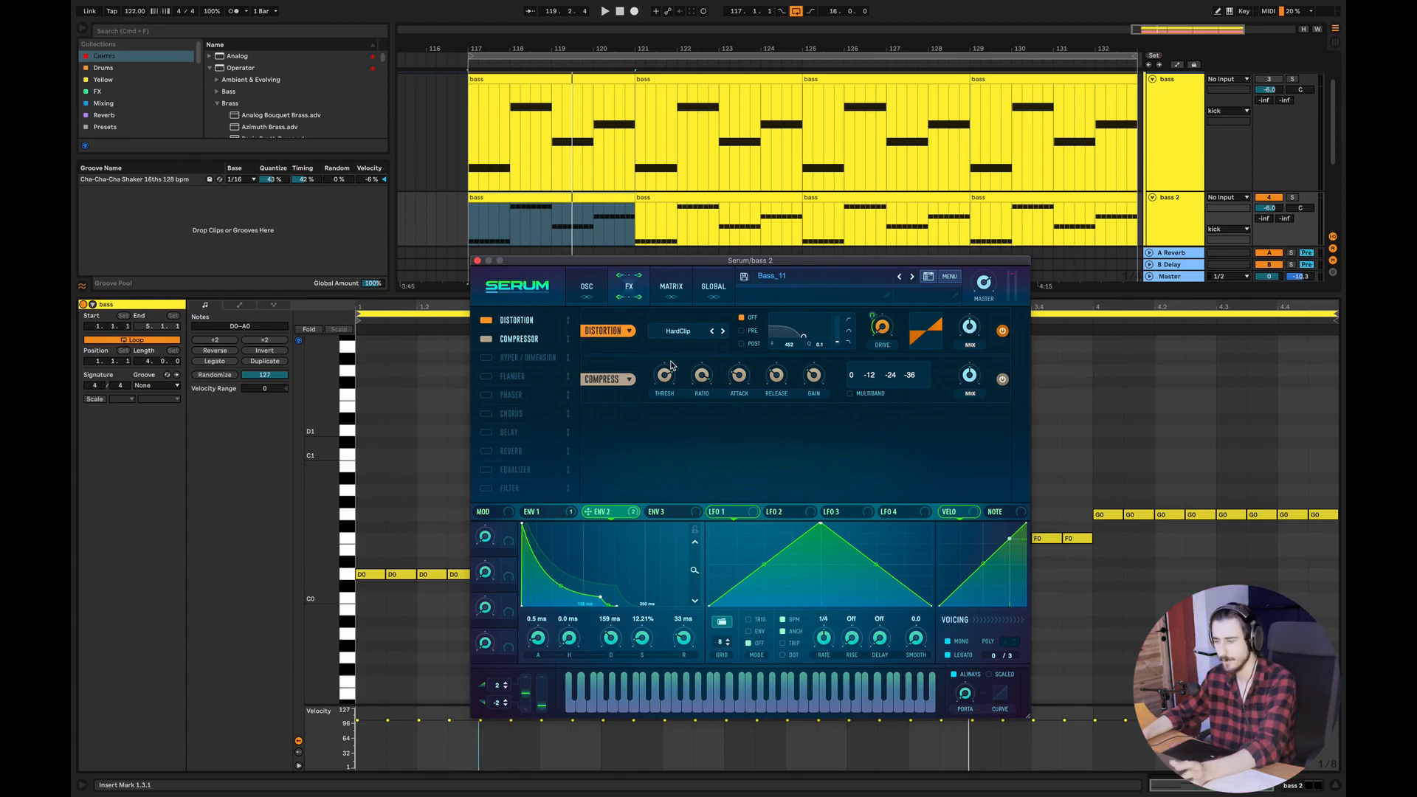
key("space")
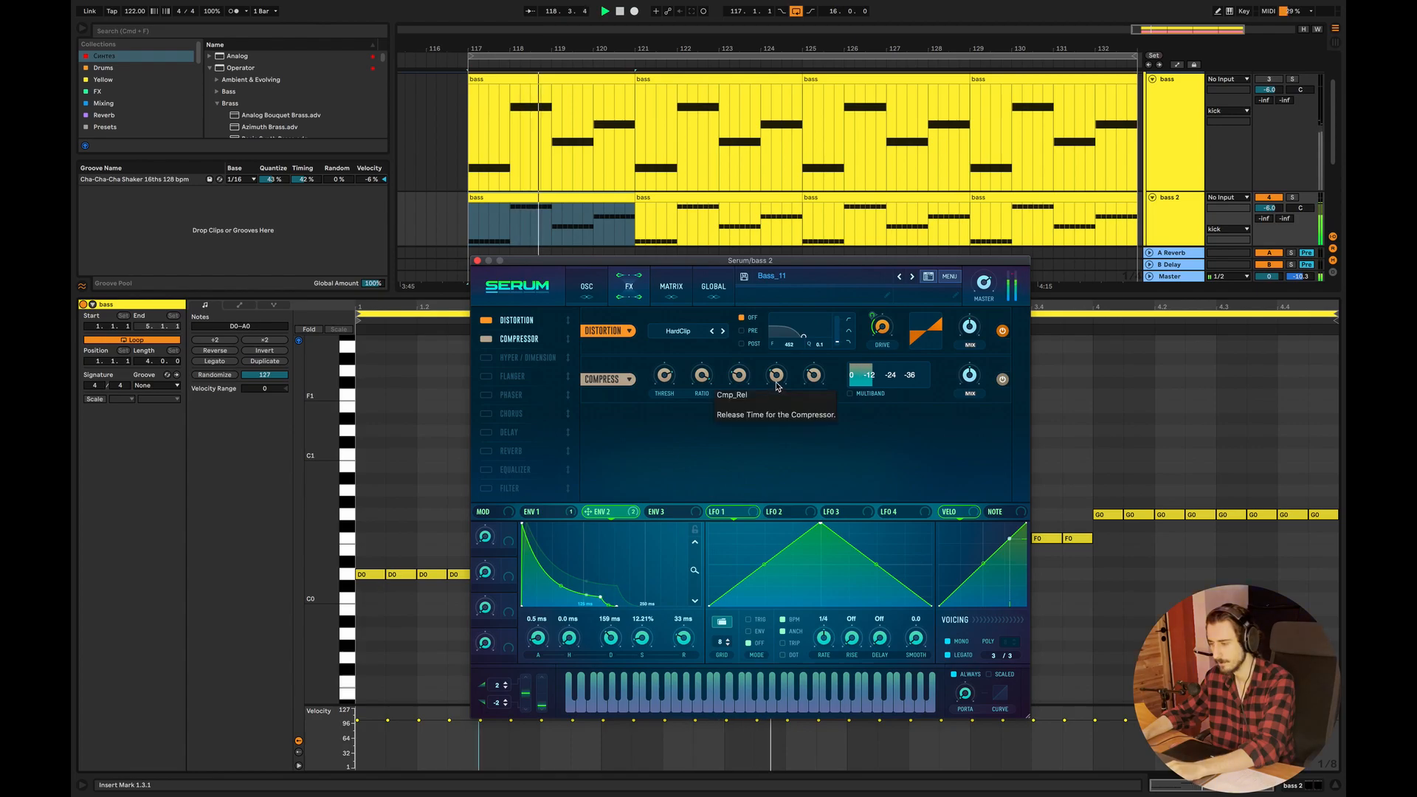
left_click(607, 297)
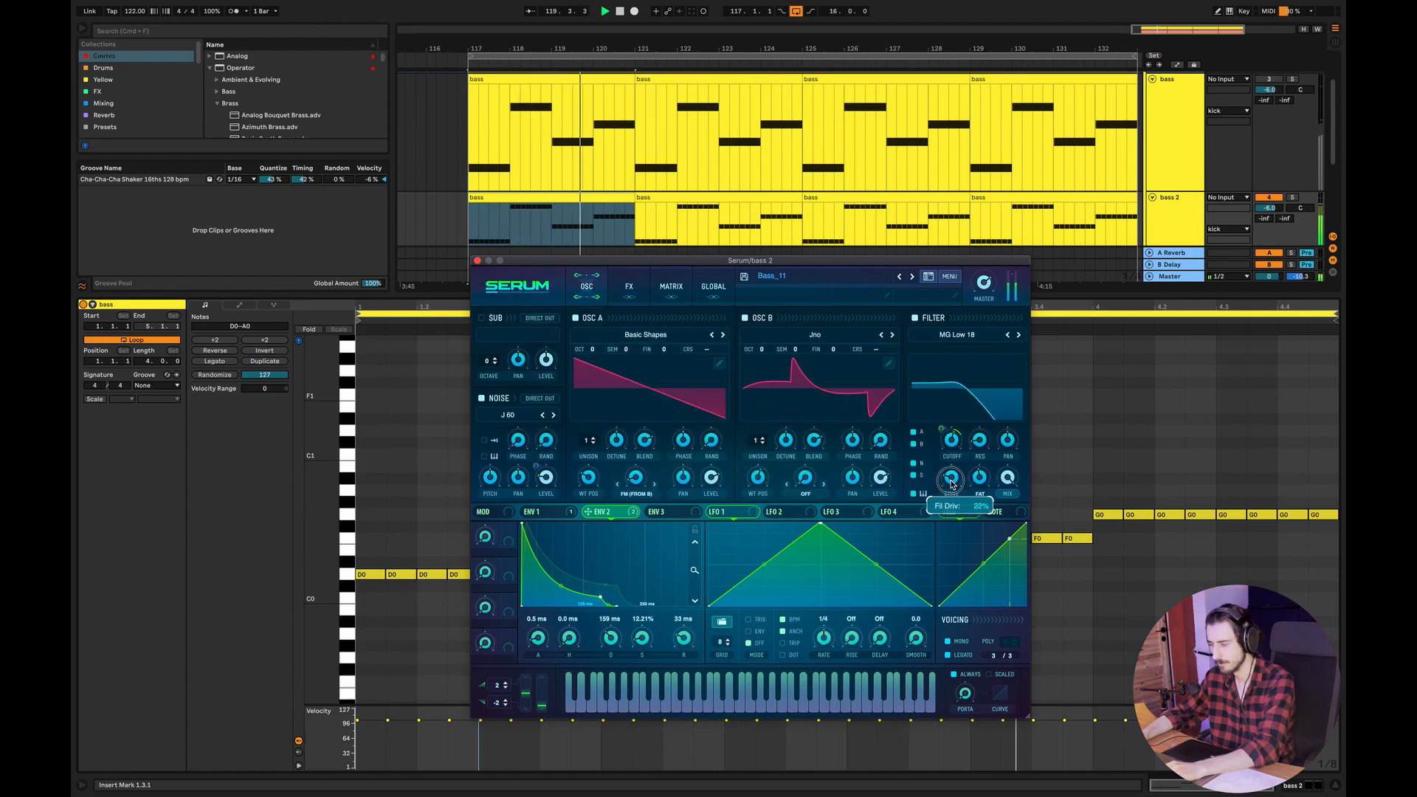
mouse_move(985, 489)
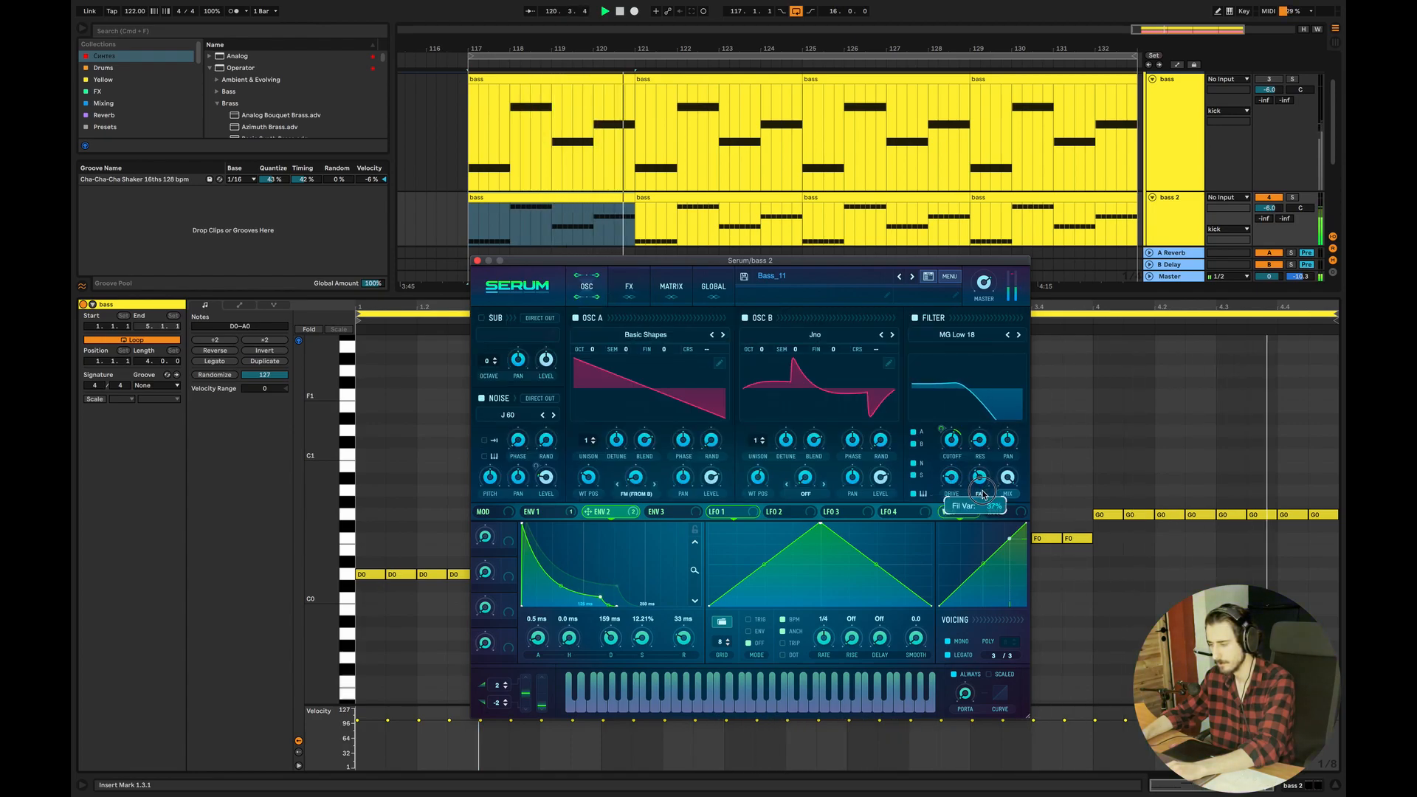
- Play the bass, turn off the compressor and distortion effects, and re-enable only the distortion
left_click(628, 287)
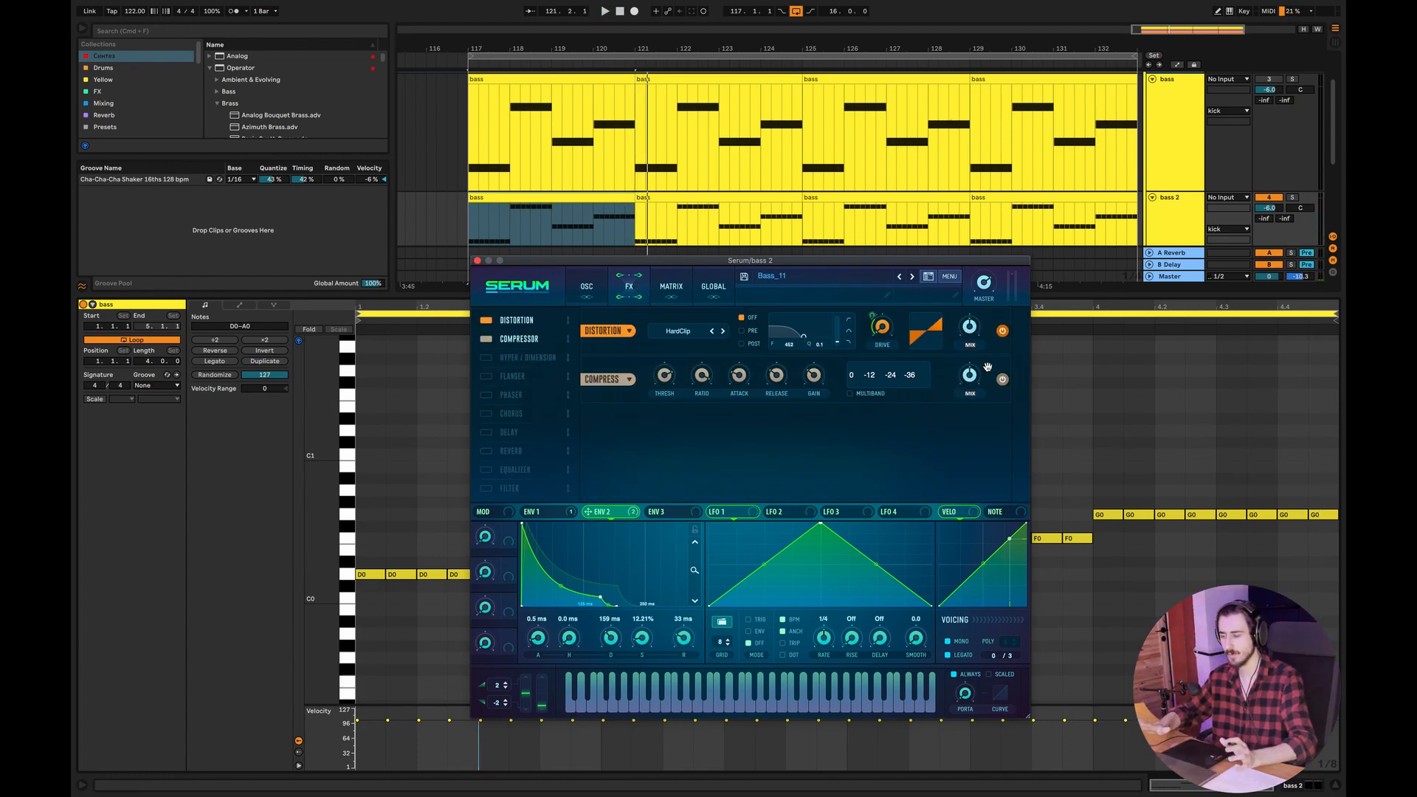
key("space")
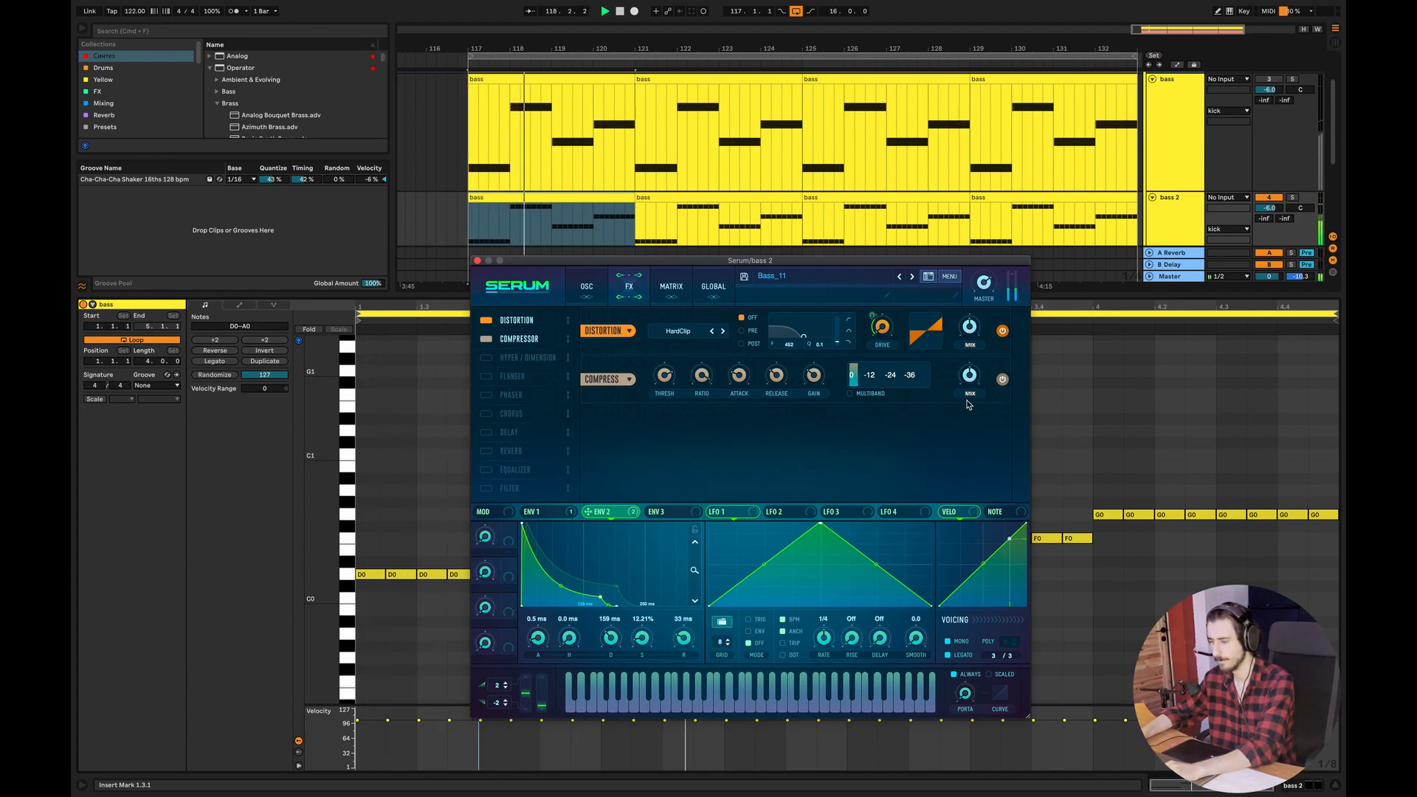
left_click(486, 339)
left_click(486, 321)
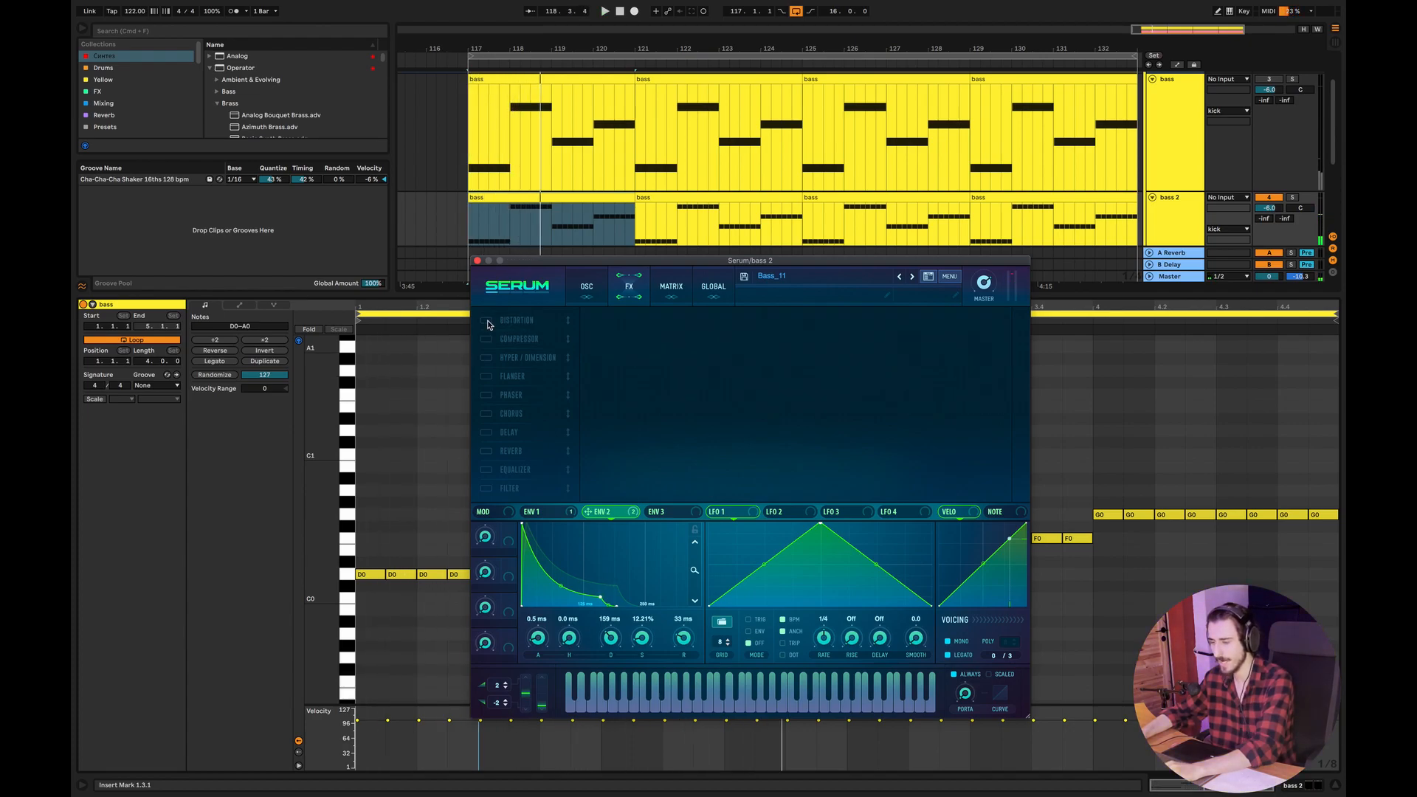
left_click(485, 320)
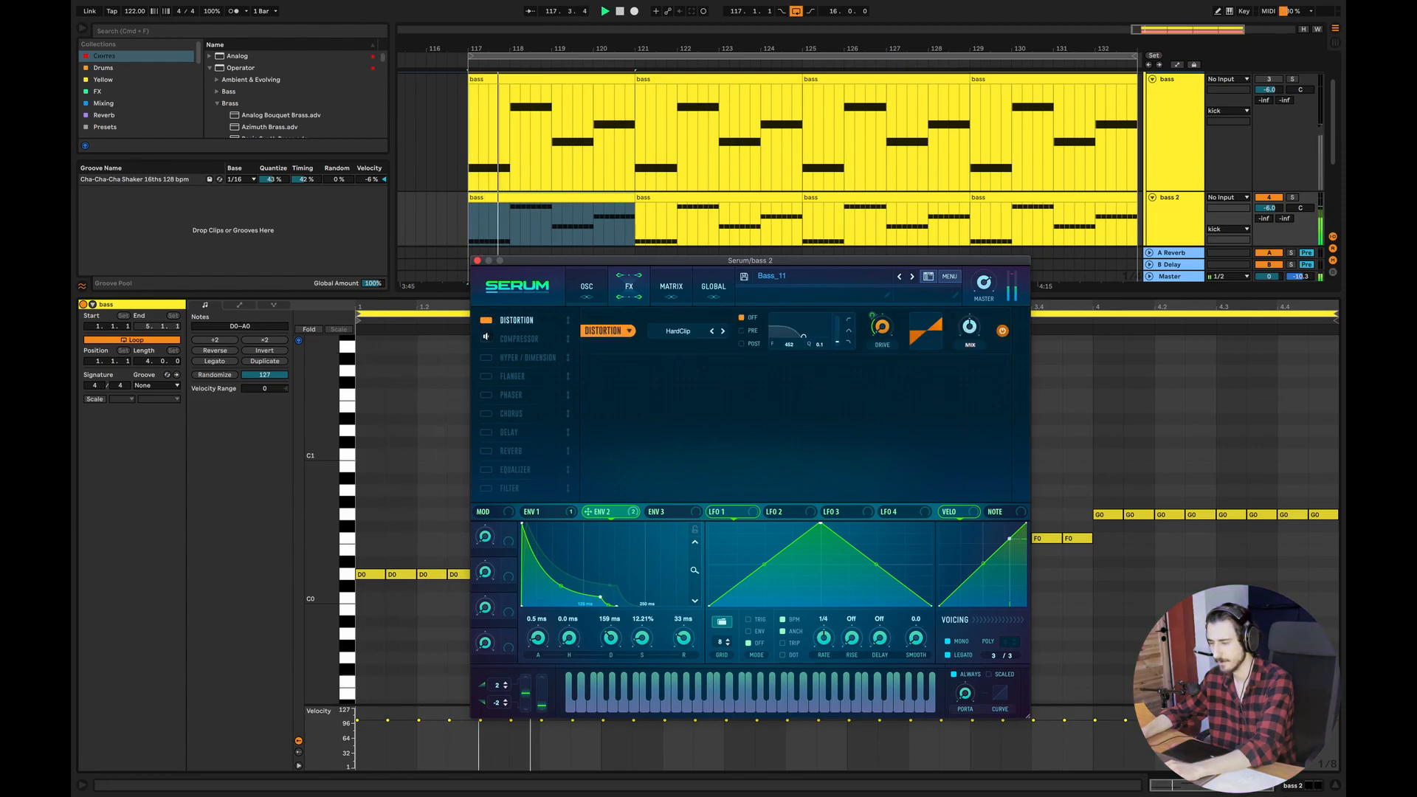
- Remove the envelope modulation from the distortion's drive and set the drive to about 30% while playing the bass
right_click(882, 326)
left_click(895, 312)
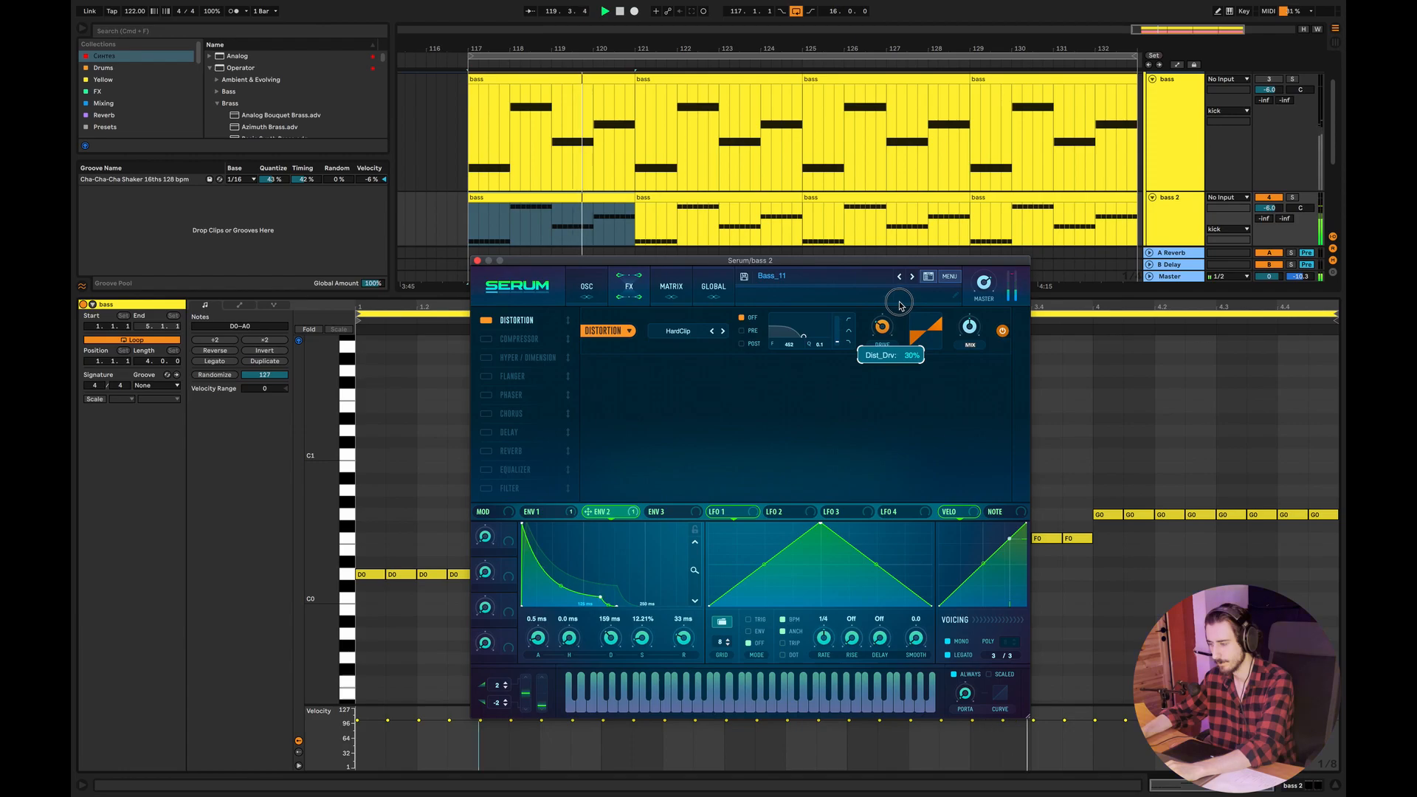
key("space")
- Turn the compressor back on, play the bass and return to the oscillator view
left_click(486, 339)
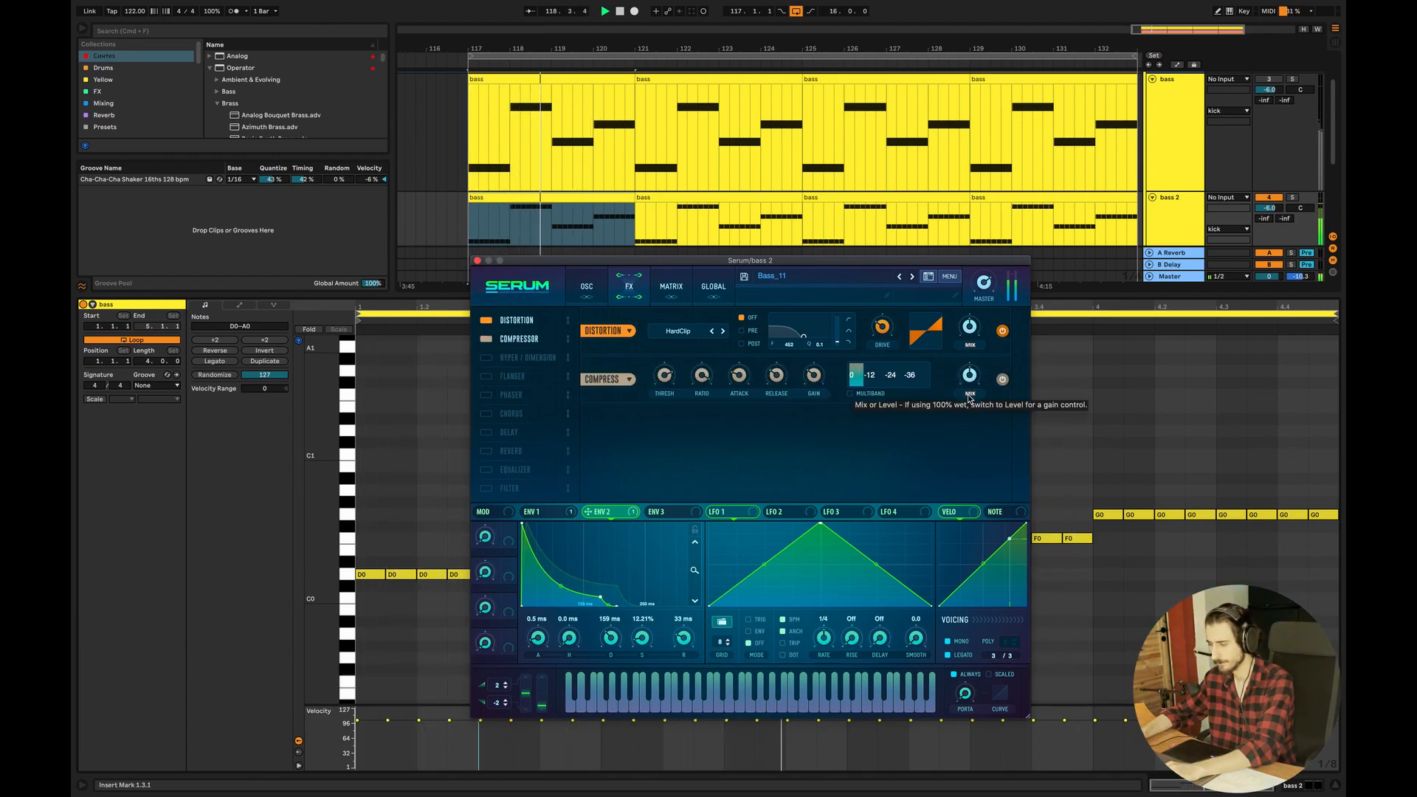
left_click(590, 284)
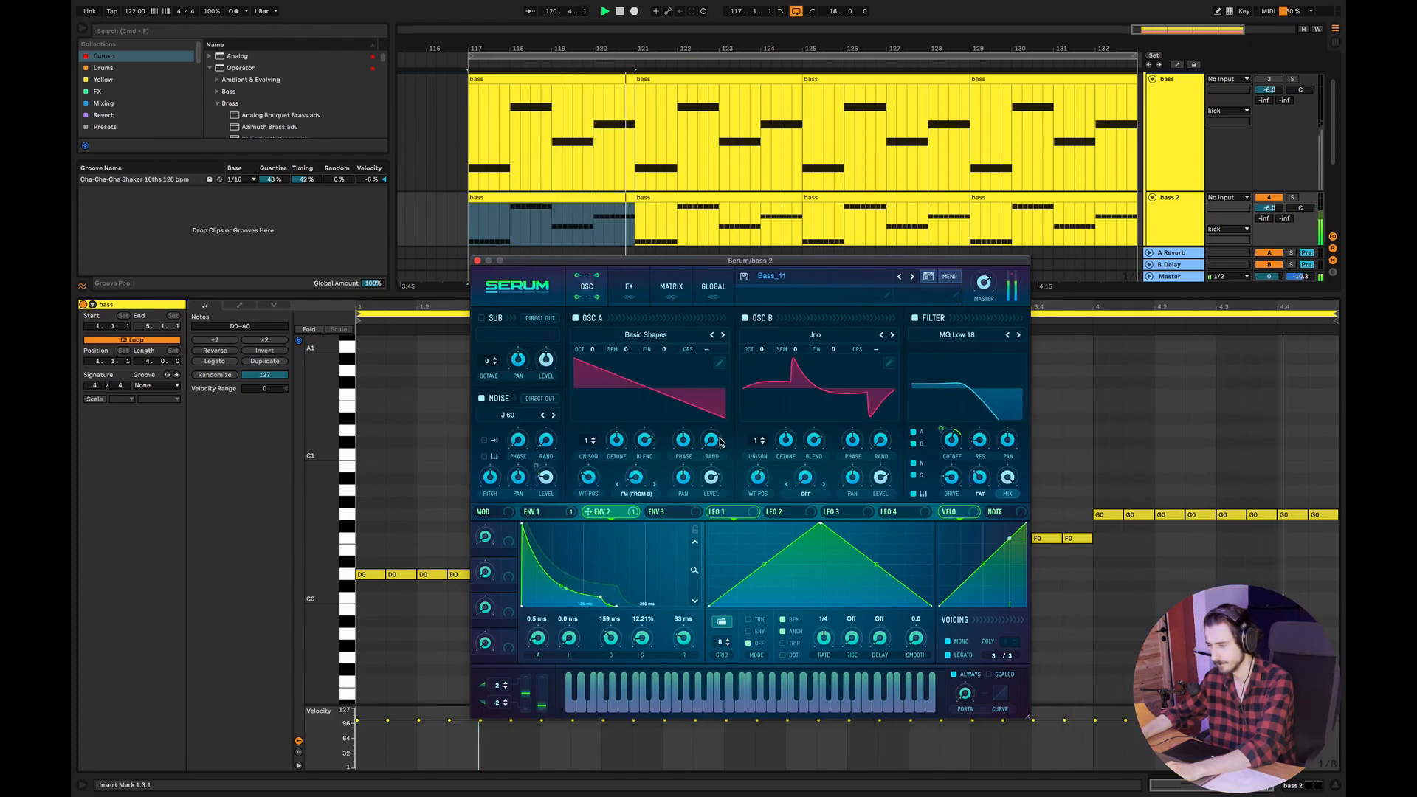
key("space")
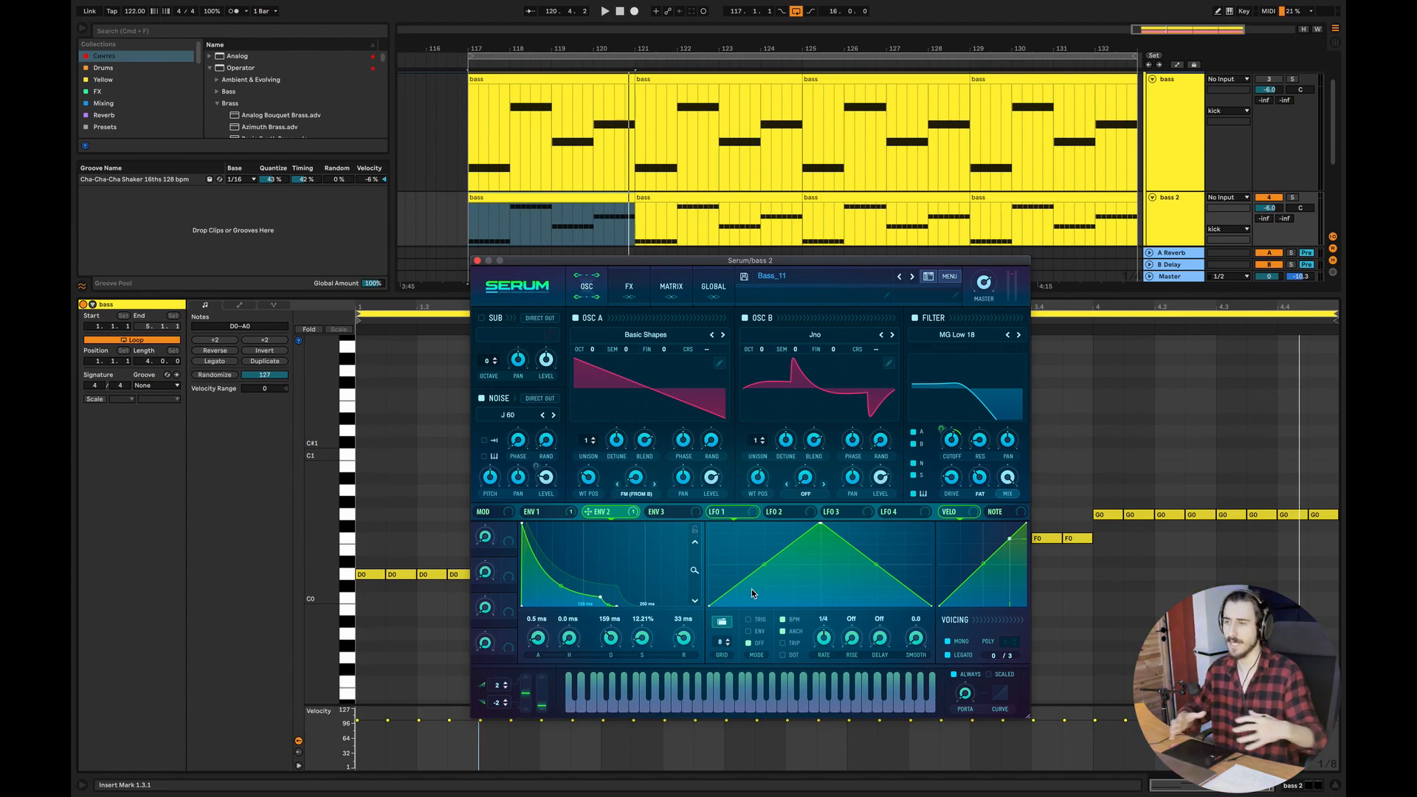
- Demonstrate the random phase setting on oscillator A
mouse_move(710, 447)
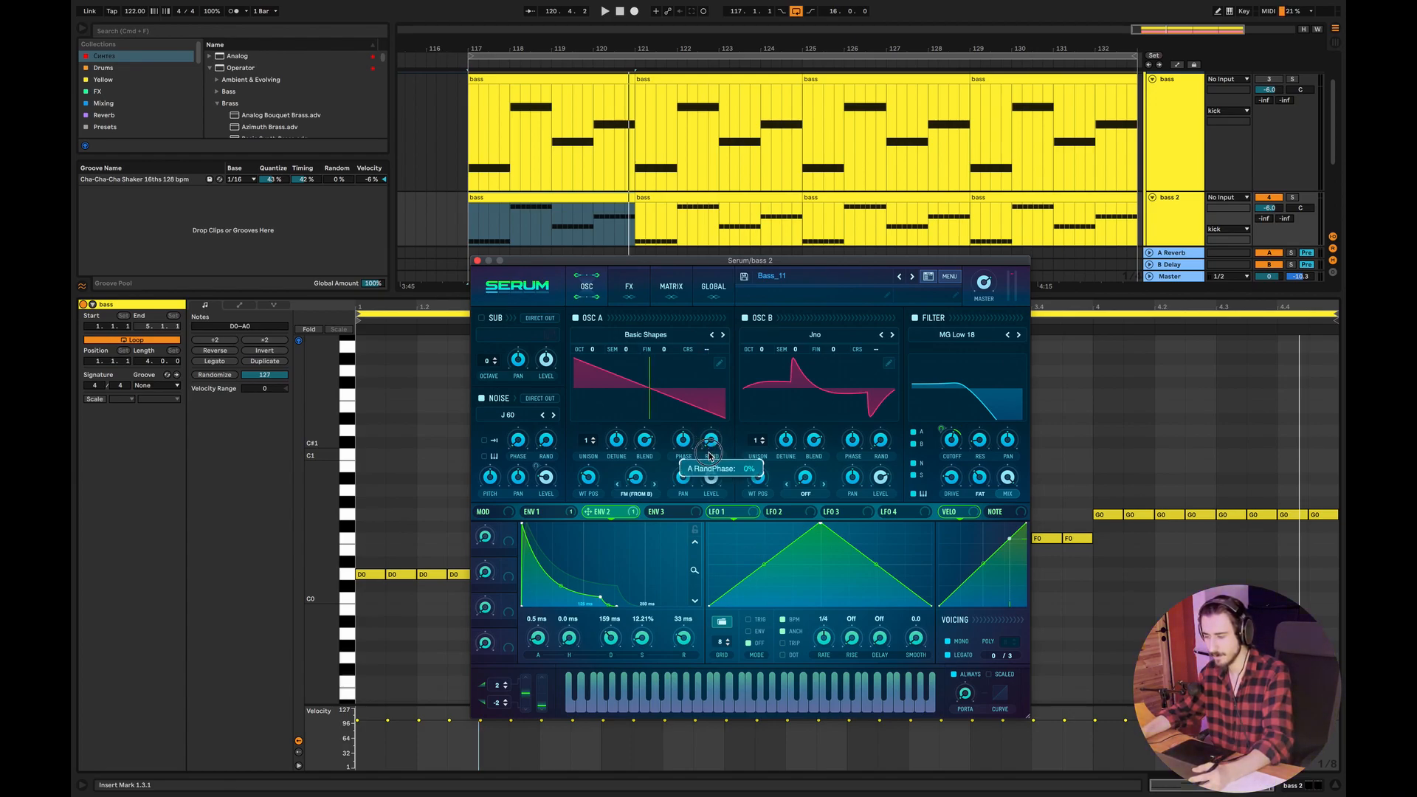
mouse_move(725, 448)
left_mouse_down()
mouse_move(721, 371)
mouse_move(724, 433)
left_mouse_up()
left_click_drag(722, 565, 727, 499)
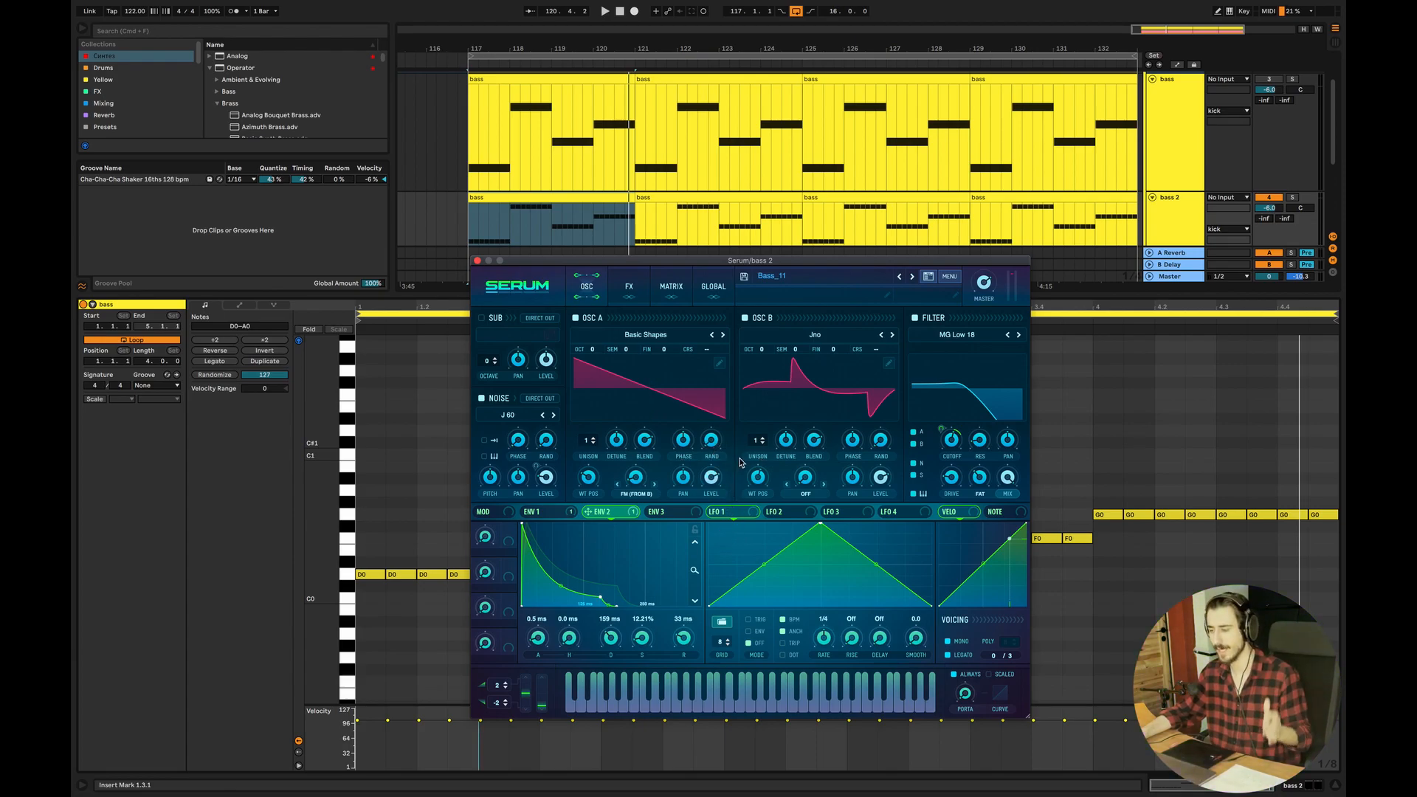
- Close the clip editor and synth window, mute the sustained bass 2 track and activate the short-note bass 2 track below it
left_click(1337, 786)
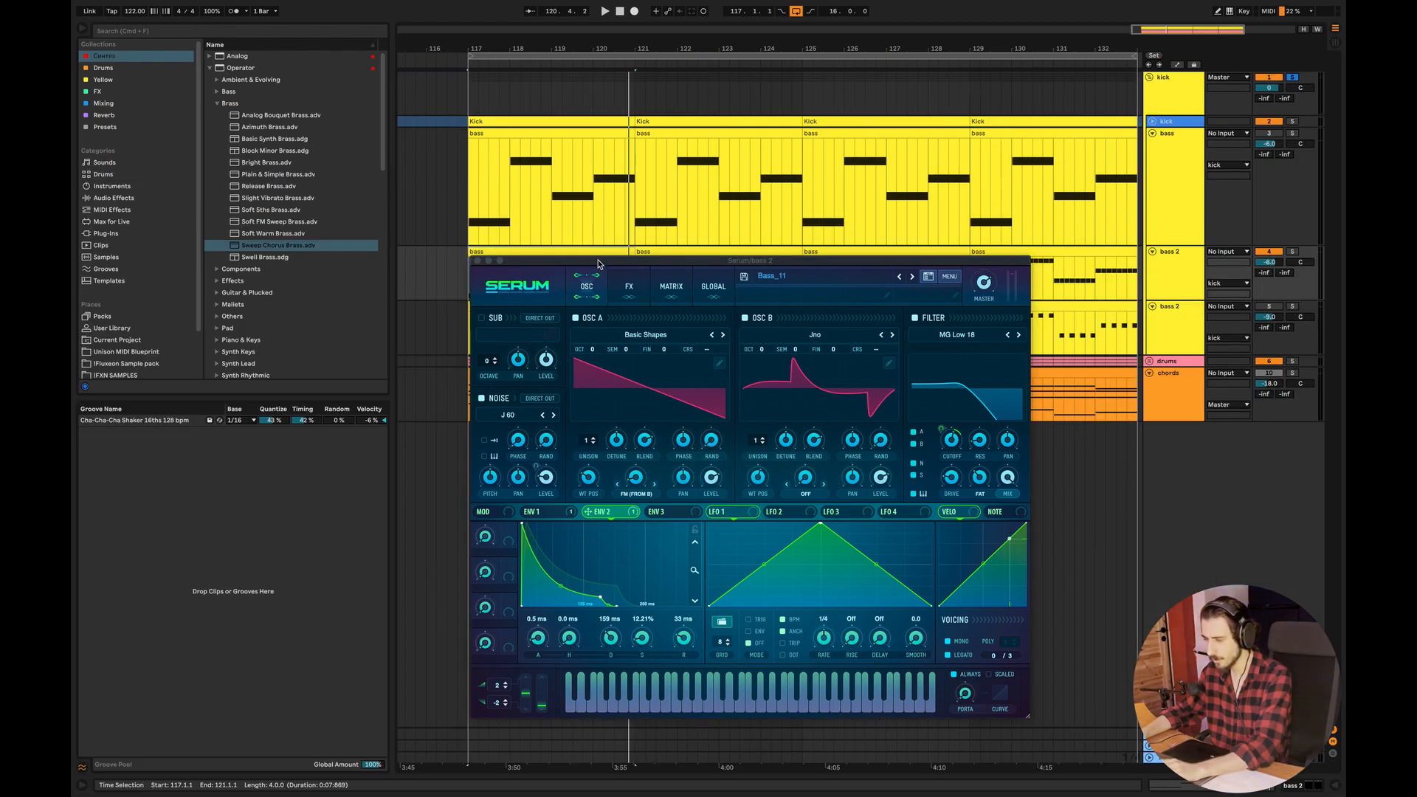
left_click(478, 261)
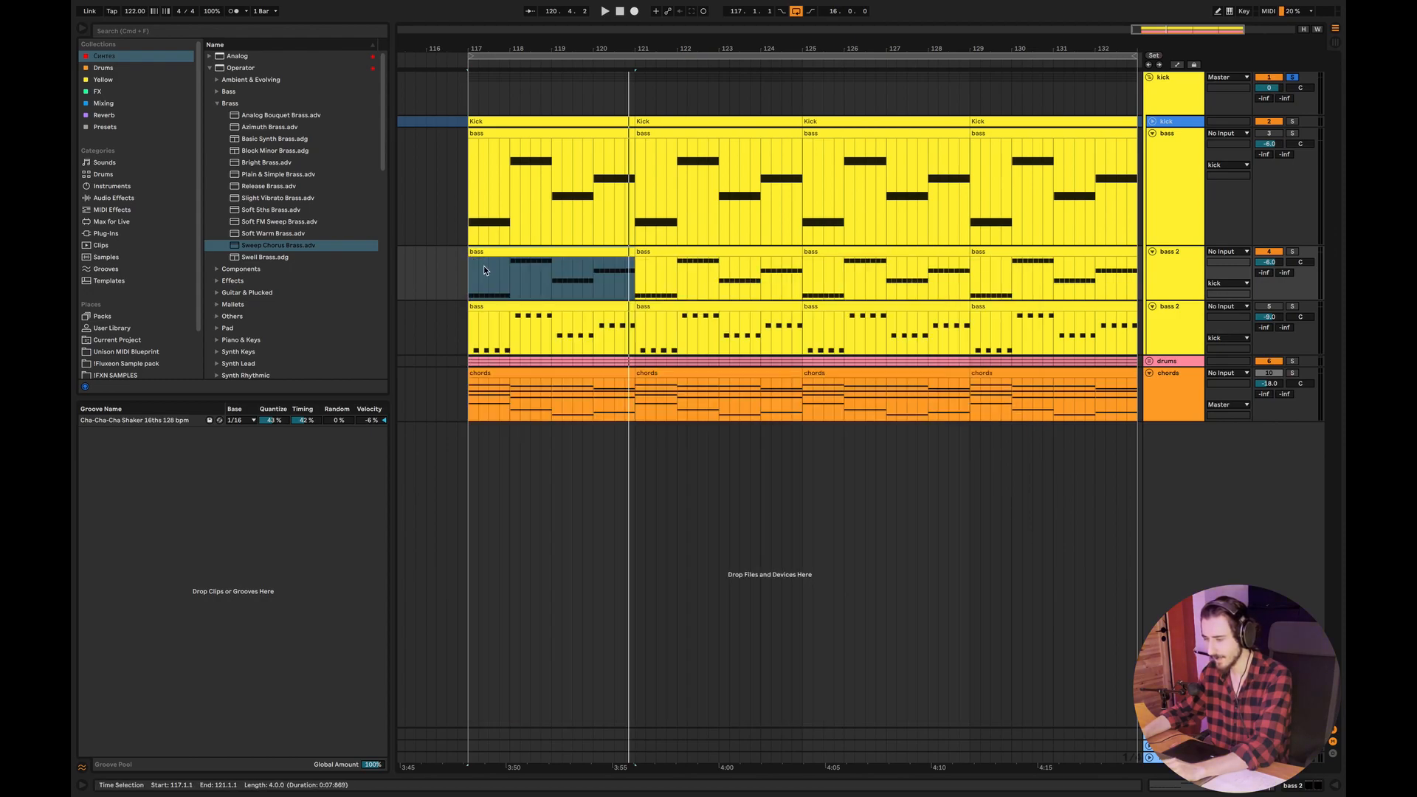
left_click(489, 307)
left_click(1293, 306)
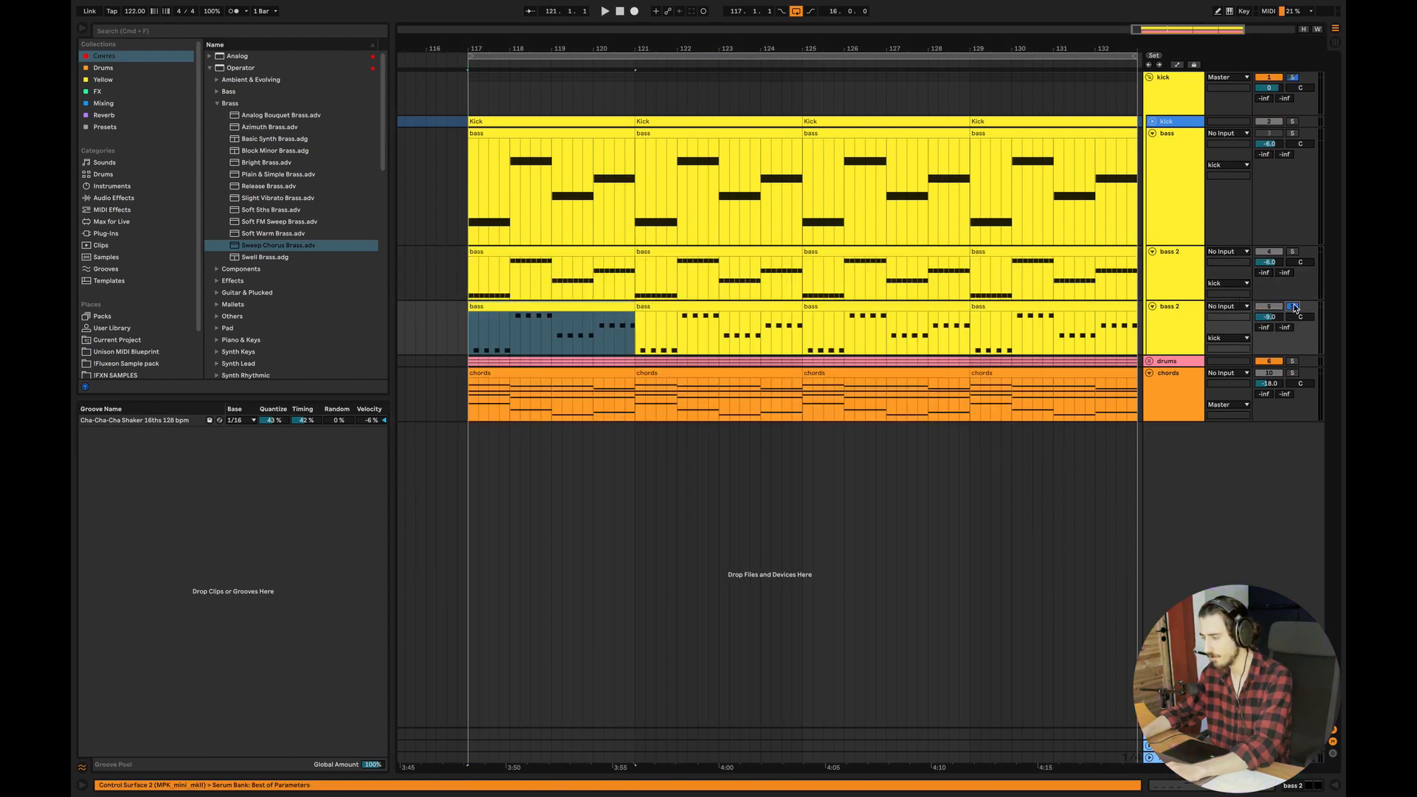
left_click(1273, 253)
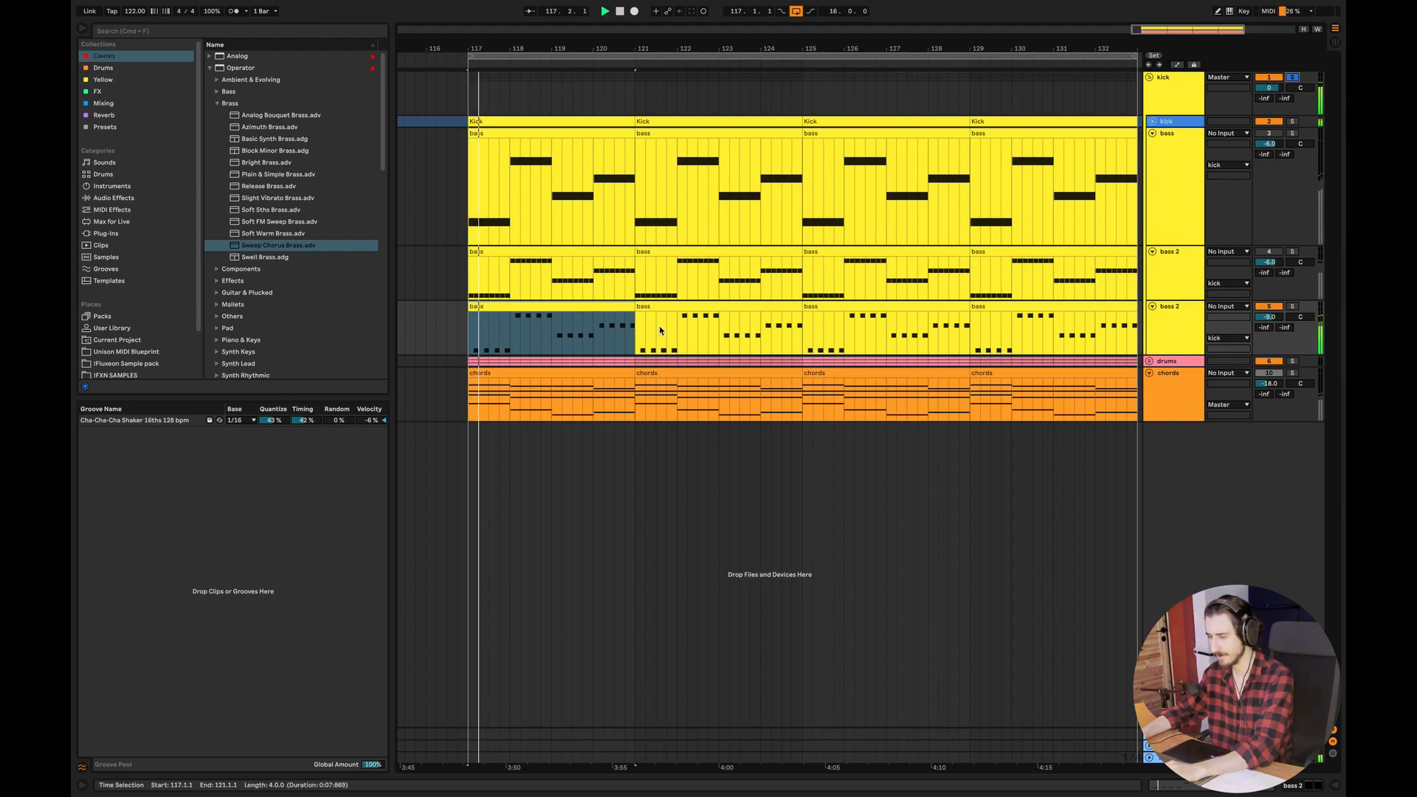
- Solo the drums alongside the short-note bass and open that bass track's Serum instance
left_click(1293, 362)
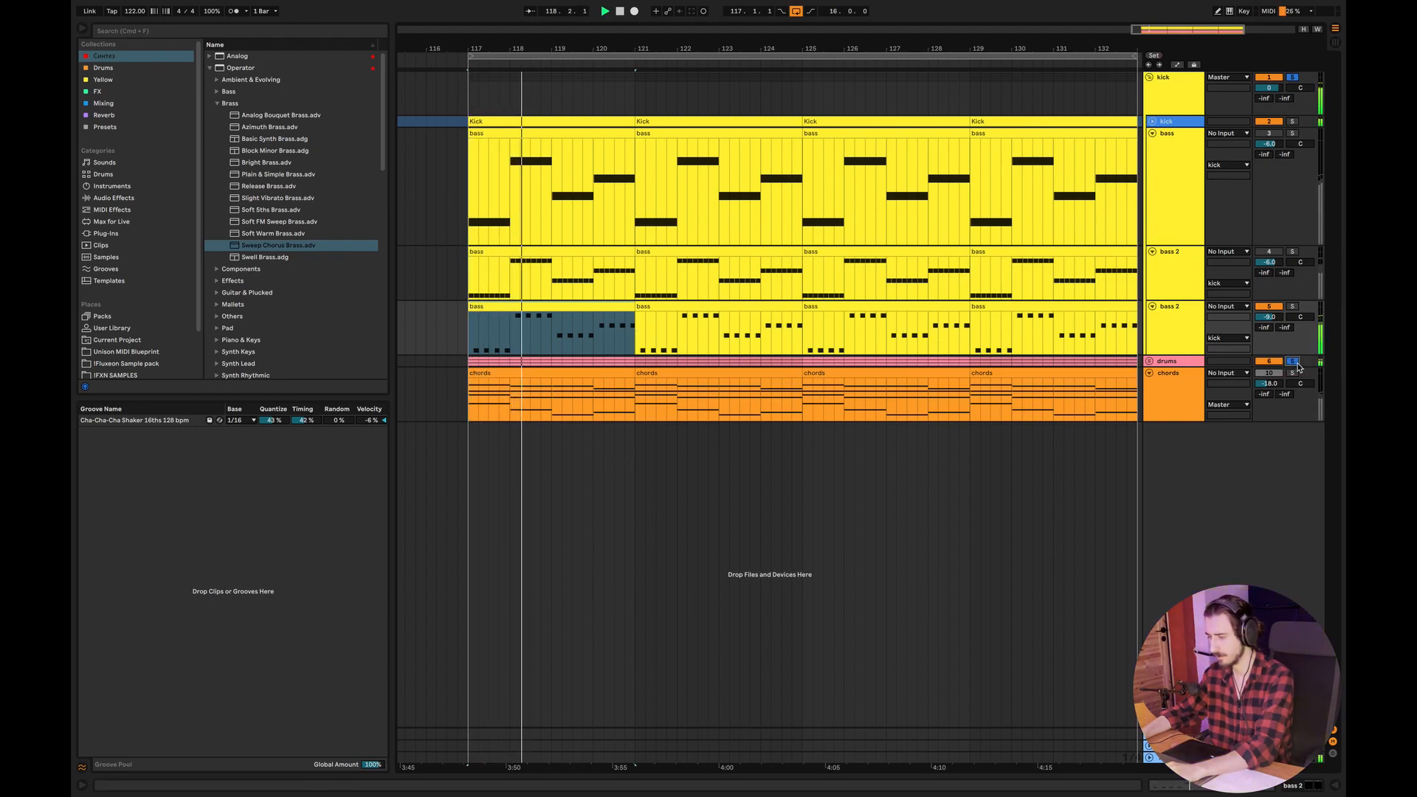
double_click(1174, 329)
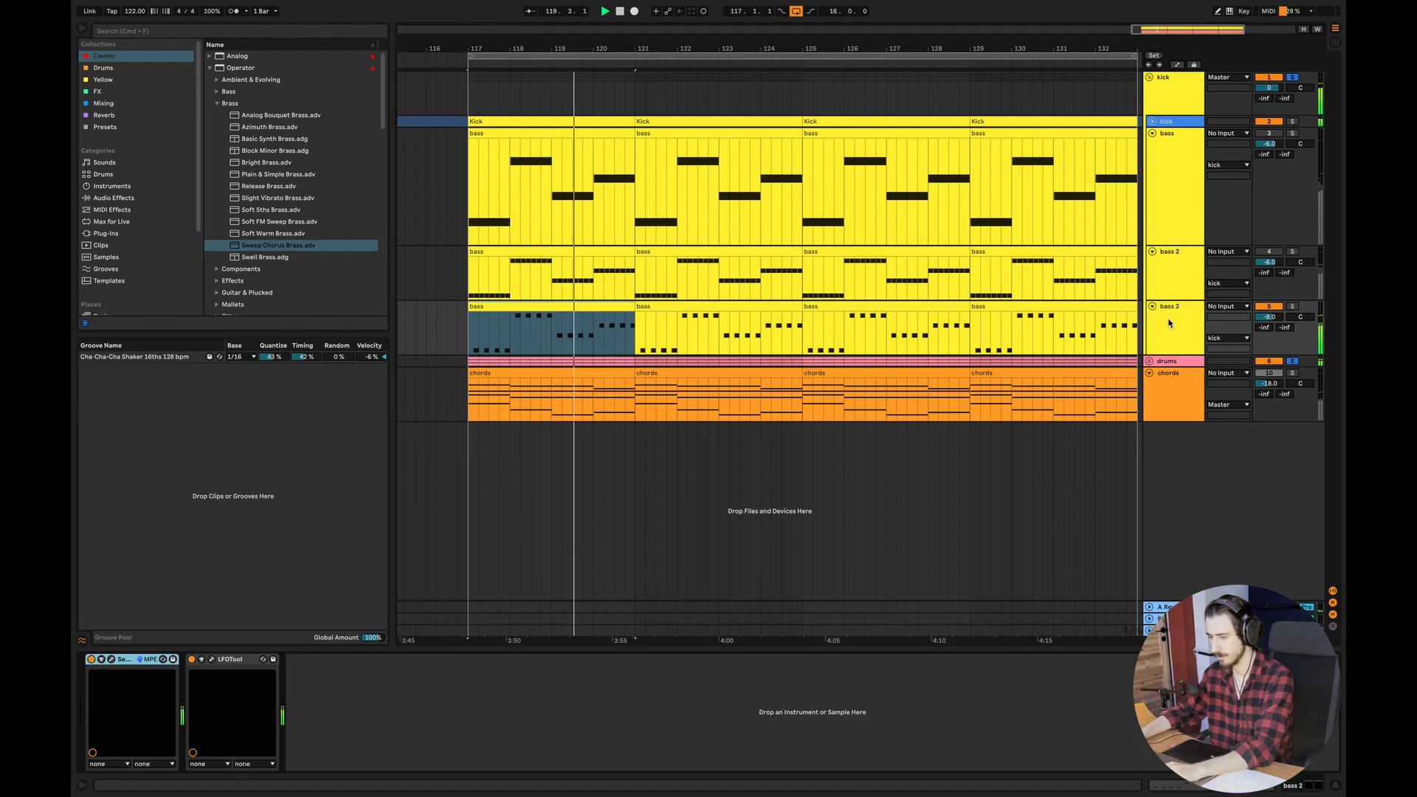
left_click(111, 659)
key("space")
left_click_drag(714, 602, 714, 659)
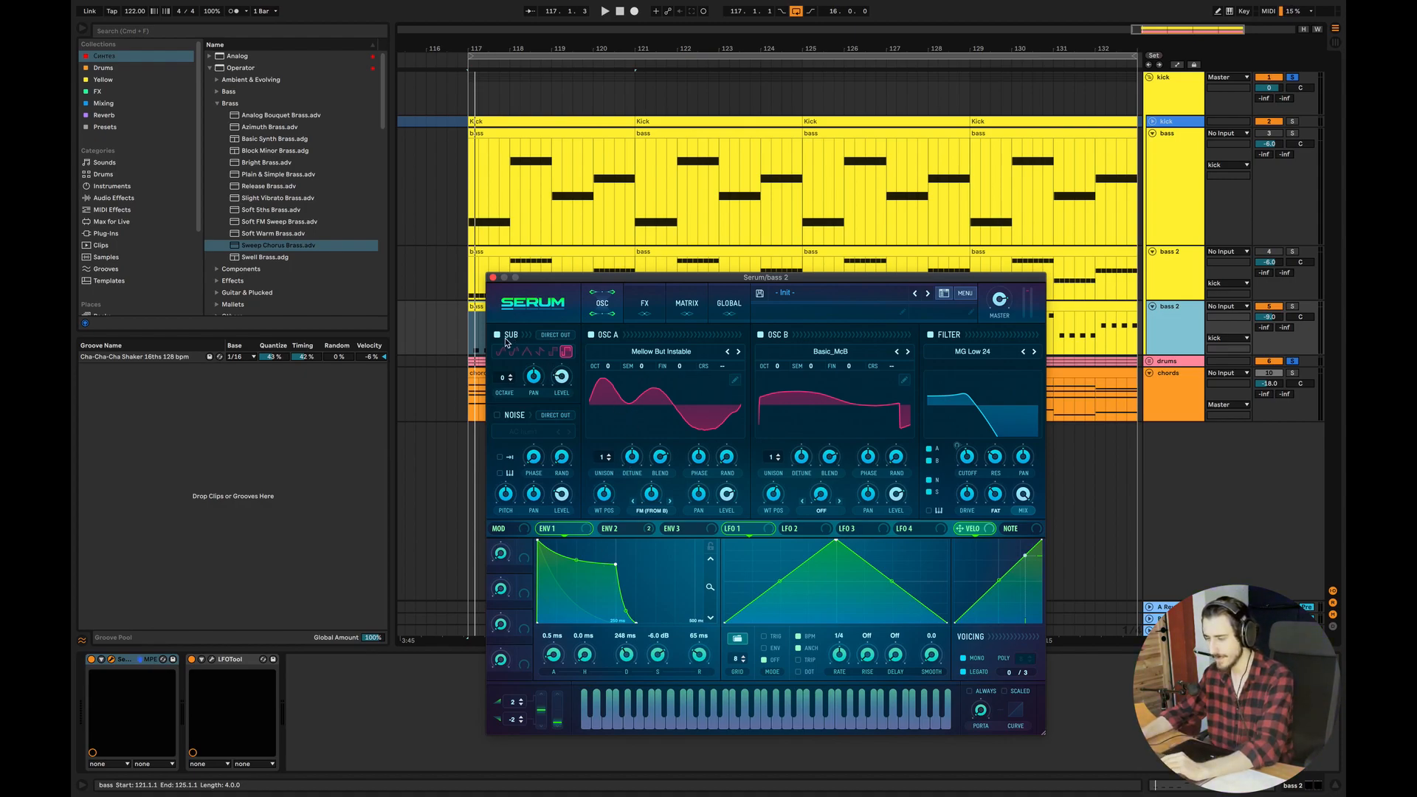
- Turn off the sub and oscillator B, play oscillator A alone, and review the filter settings and envelope 2
left_click(760, 335)
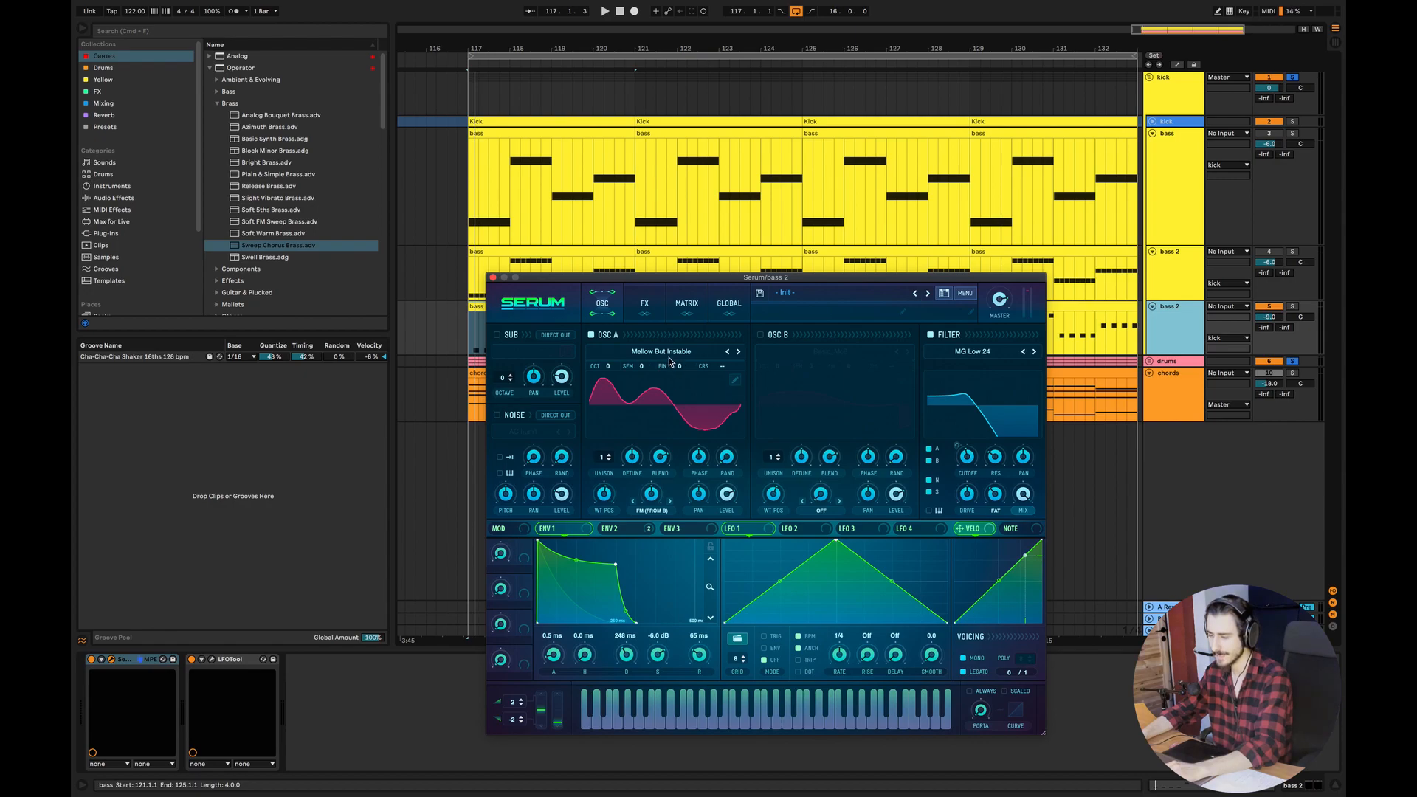
key("space")
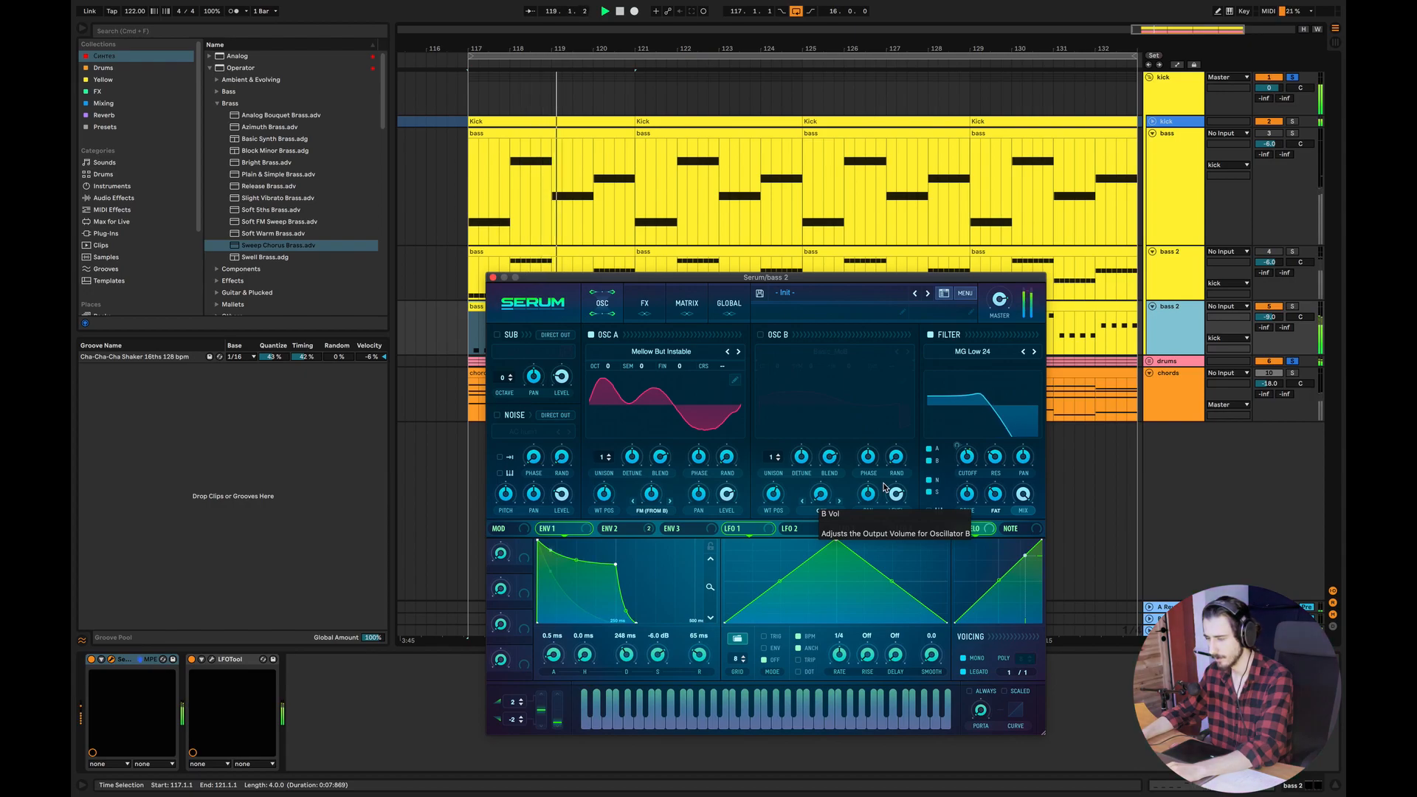
key("space")
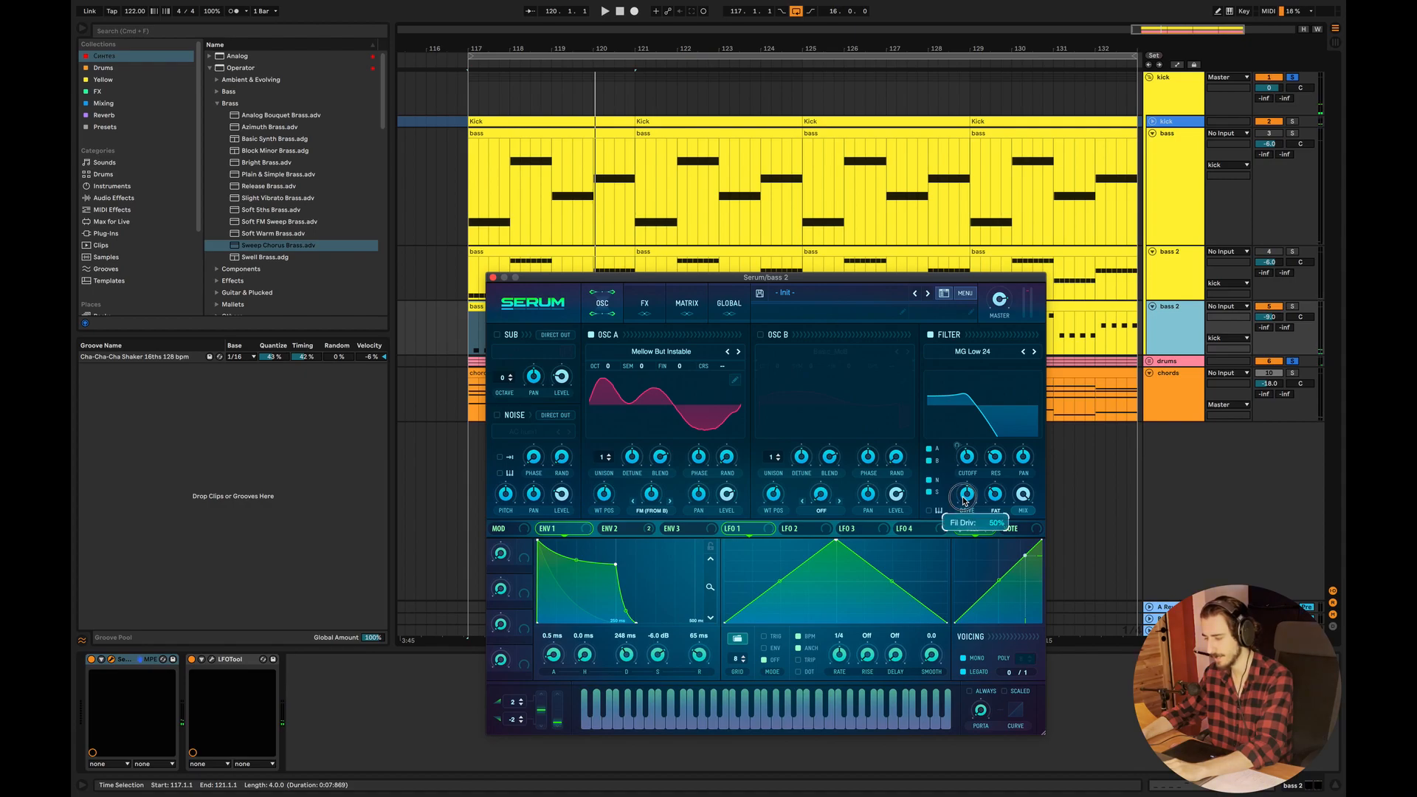
mouse_move(989, 500)
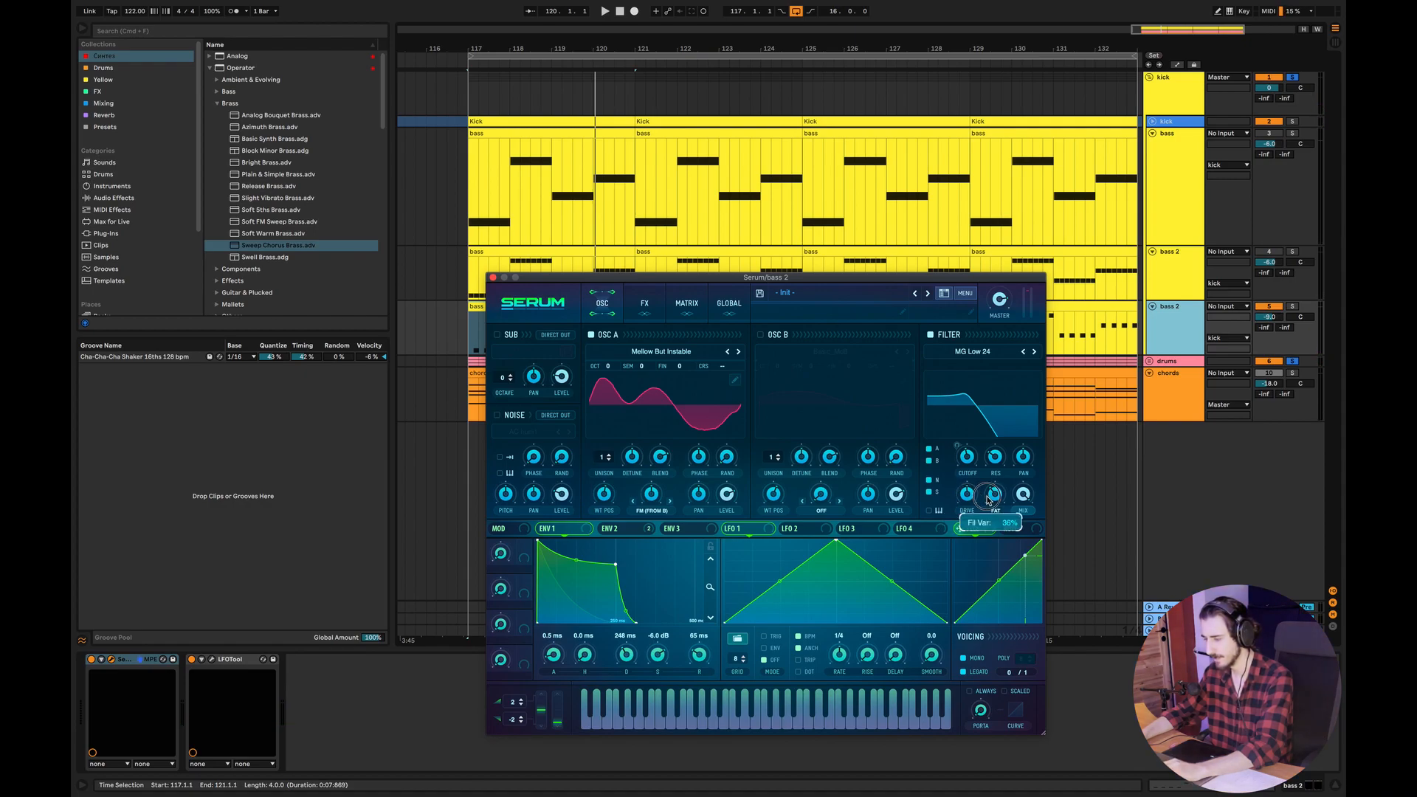
left_click(626, 529)
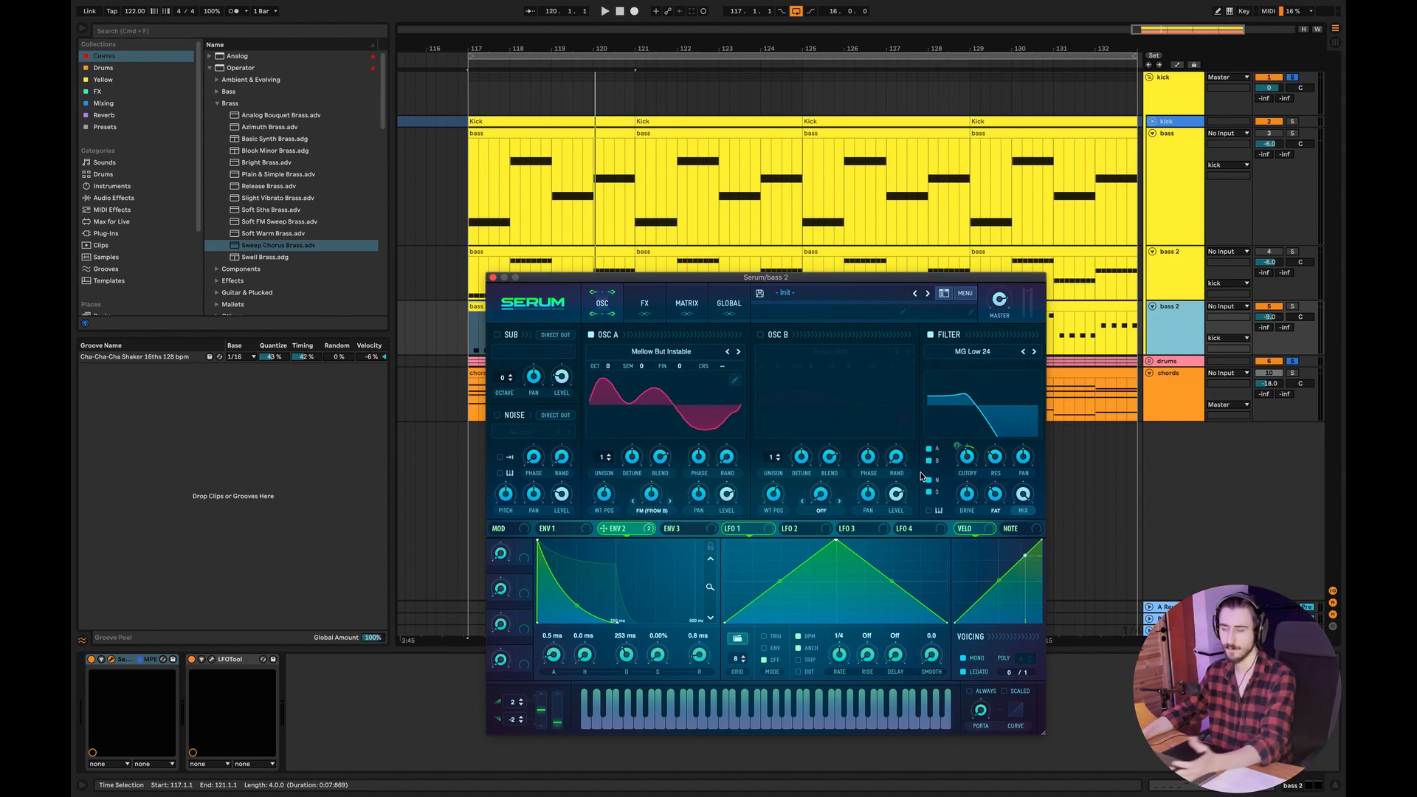
- Turn oscillator B and the sub back on and play the bass with oscillator A's FM warp at 50%
left_click(760, 336)
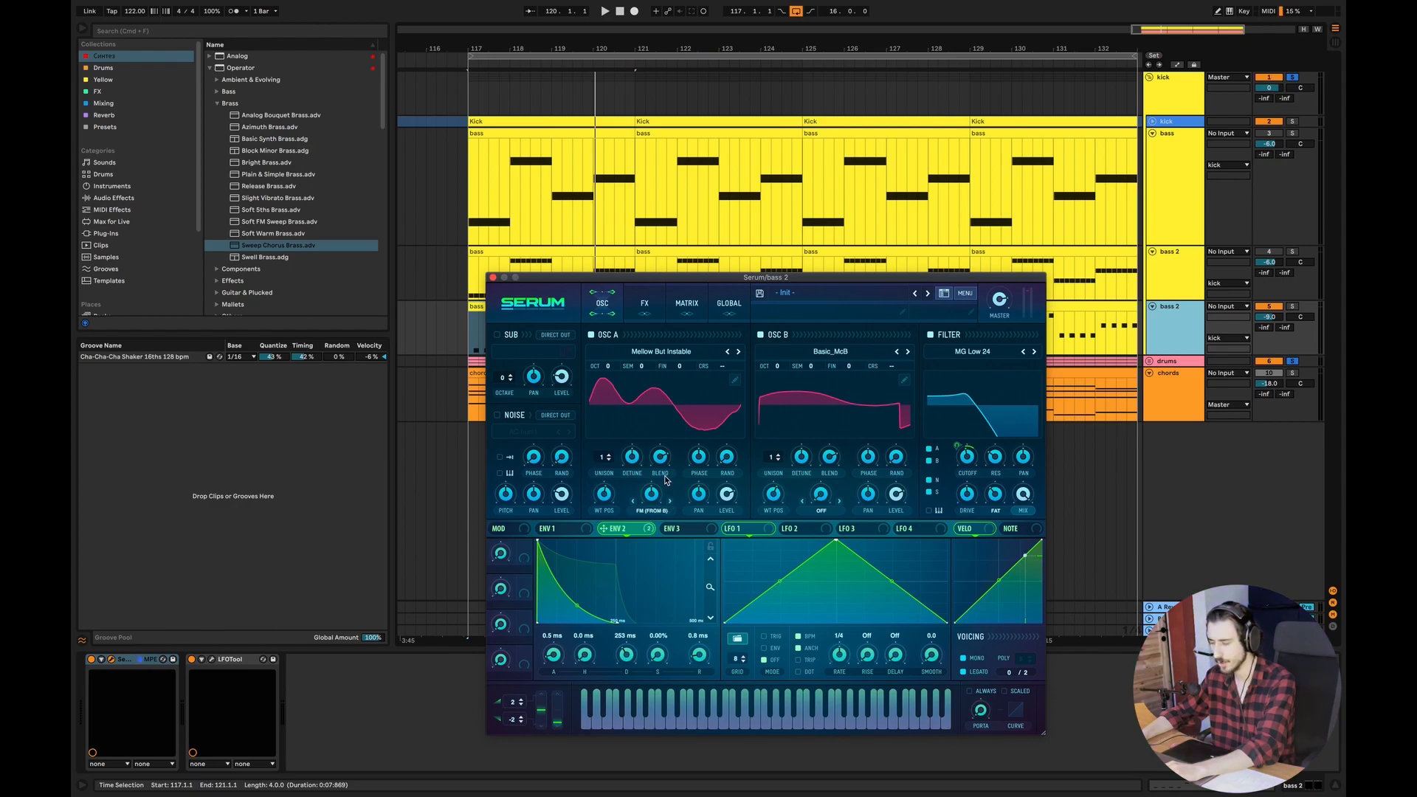
key("space")
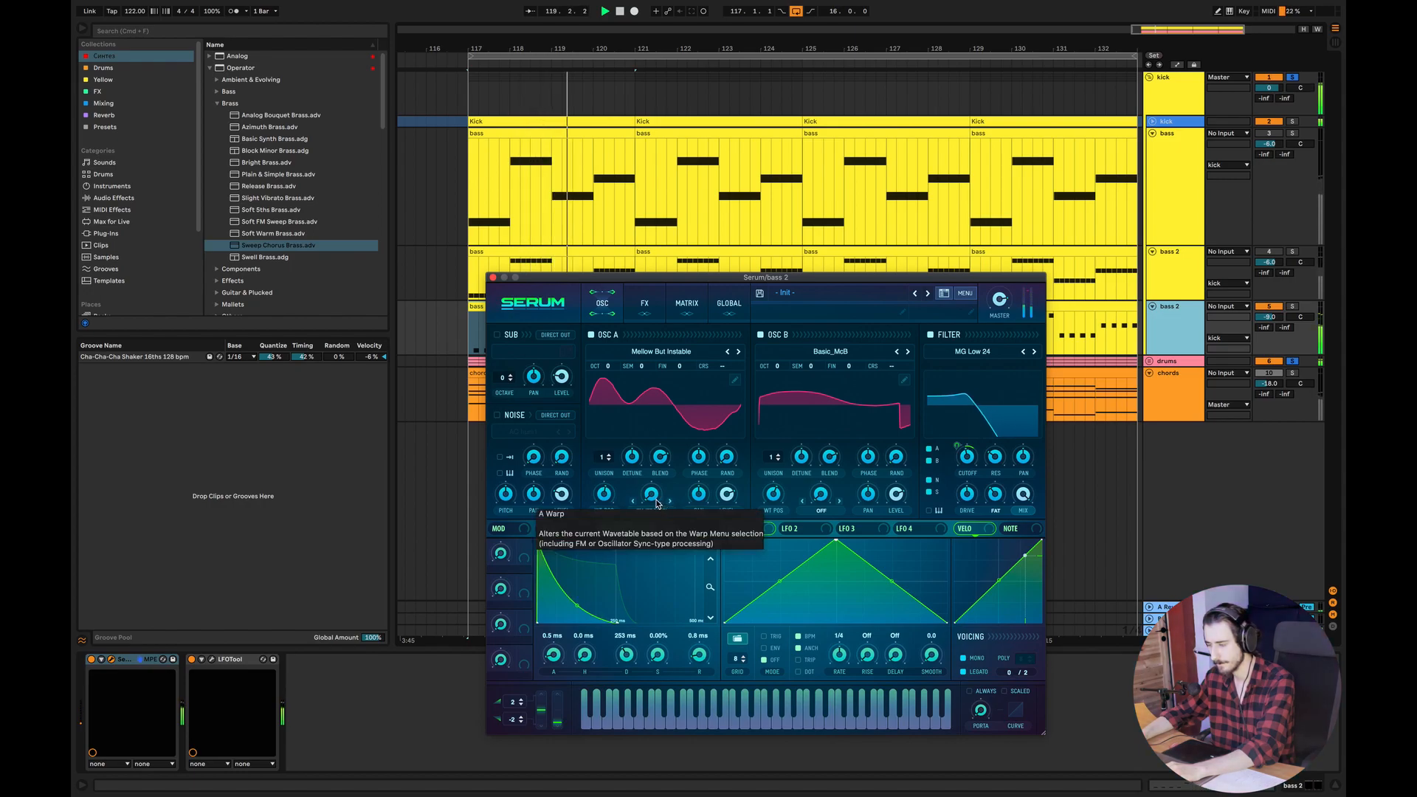
key("space")
left_click_drag(657, 503, 676, 450)
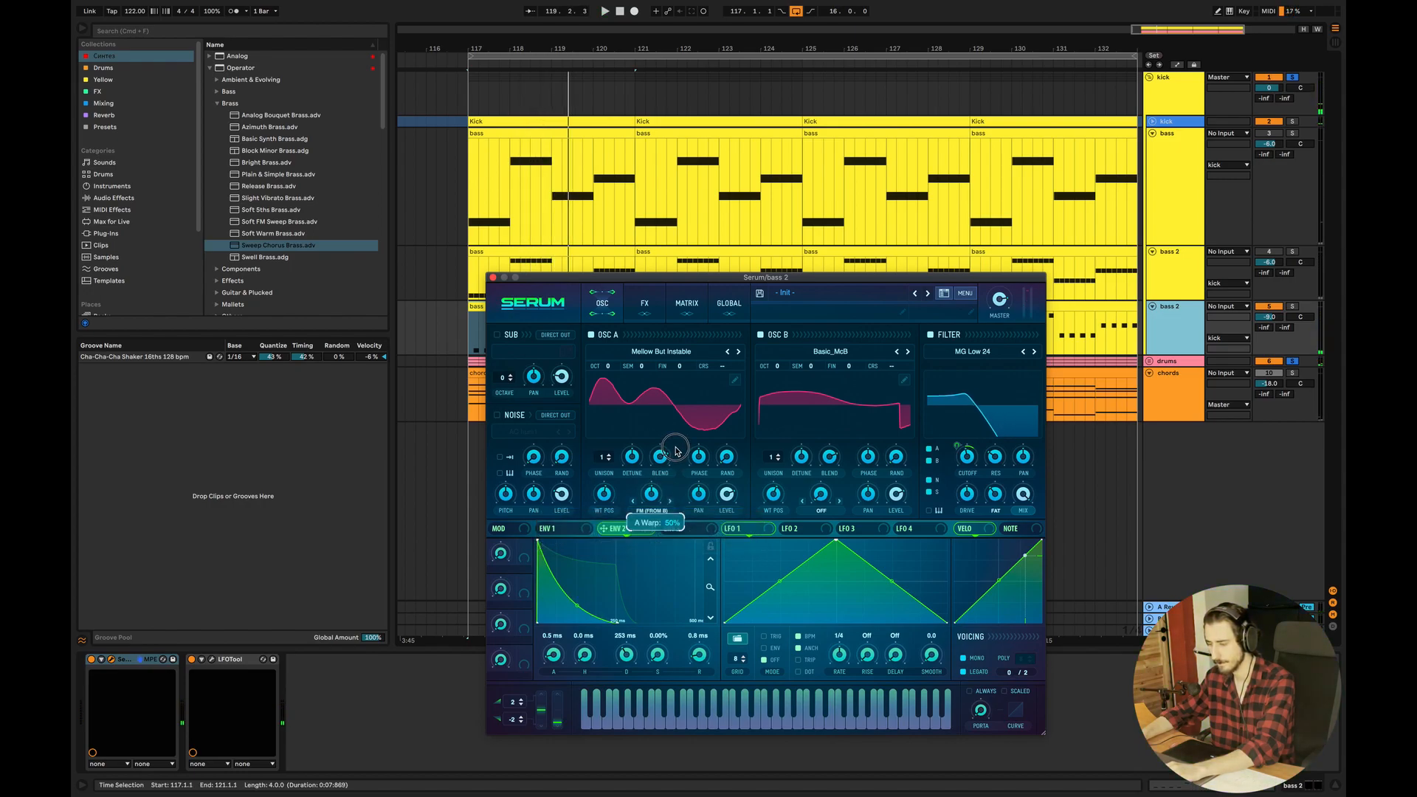
key("space")
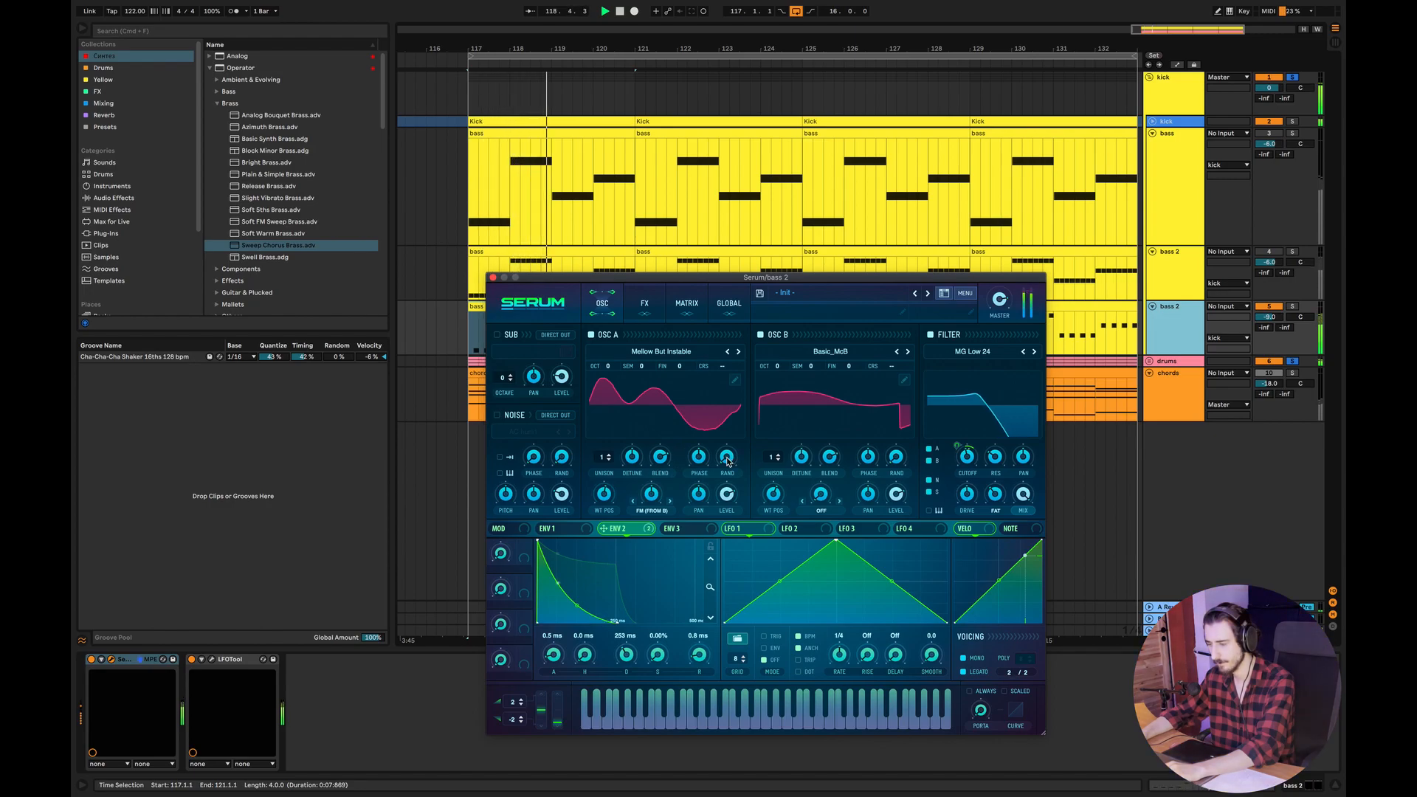
key("space")
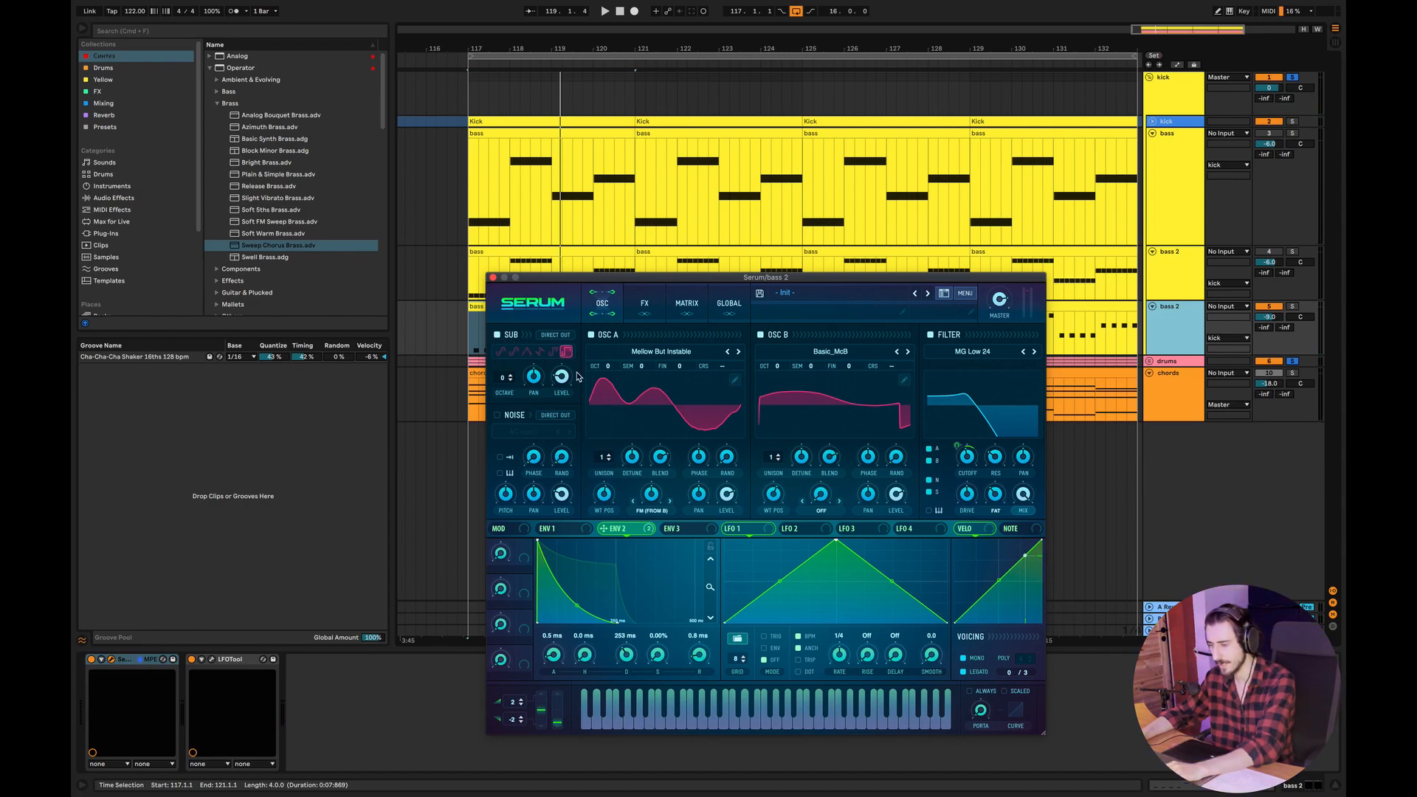
- Turn off oscillators A and B and play only the sub while checking the filter cutoff
left_click(591, 334)
left_click(759, 335)
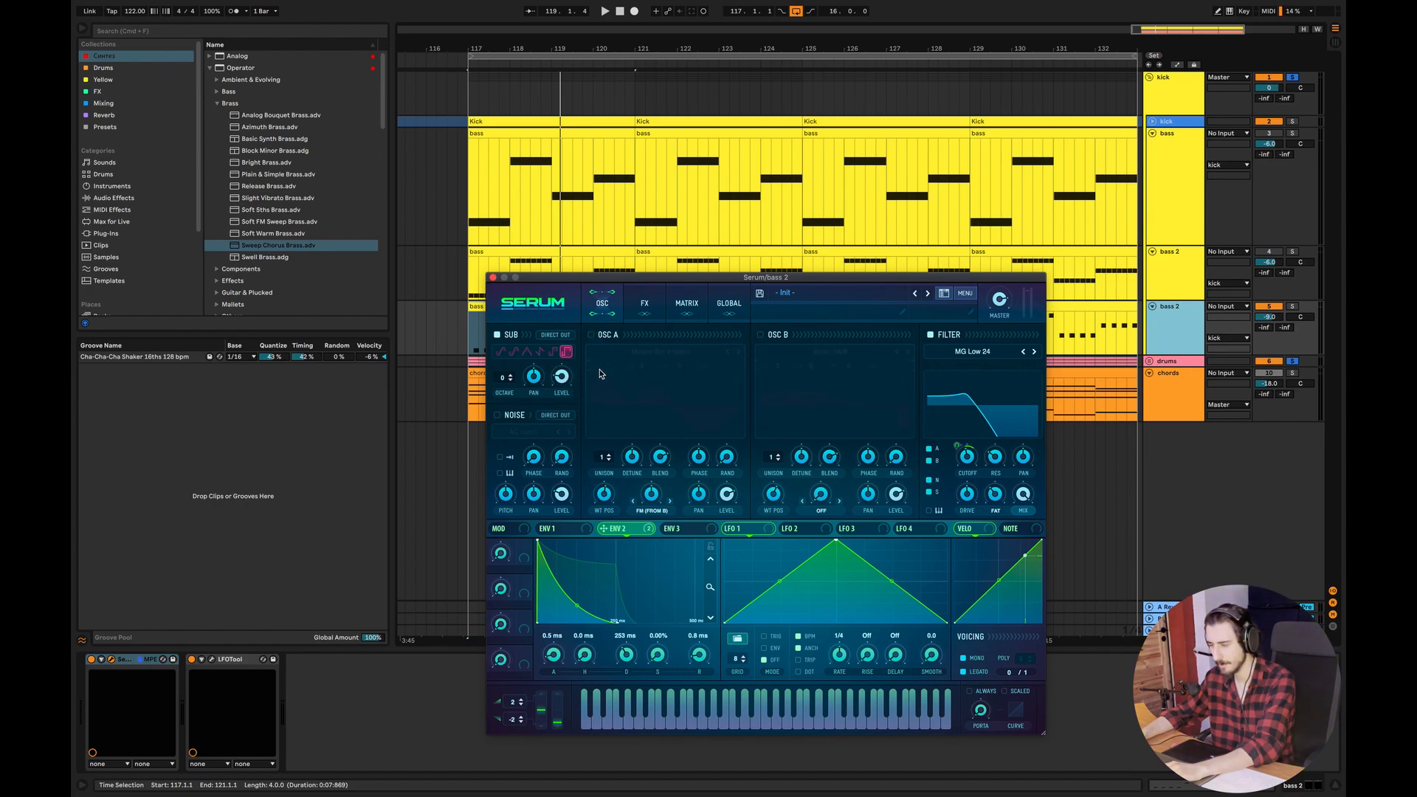
key("space")
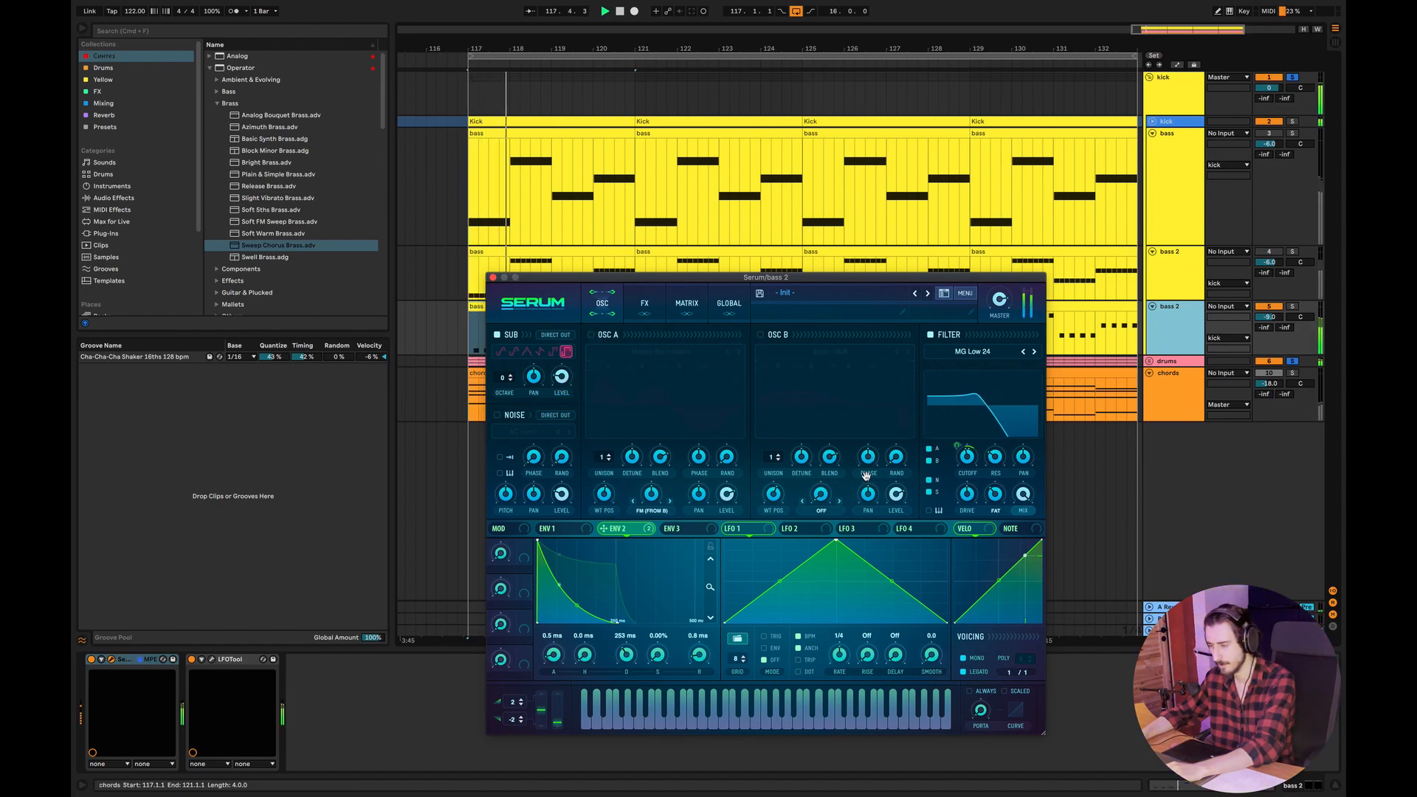
mouse_move(963, 470)
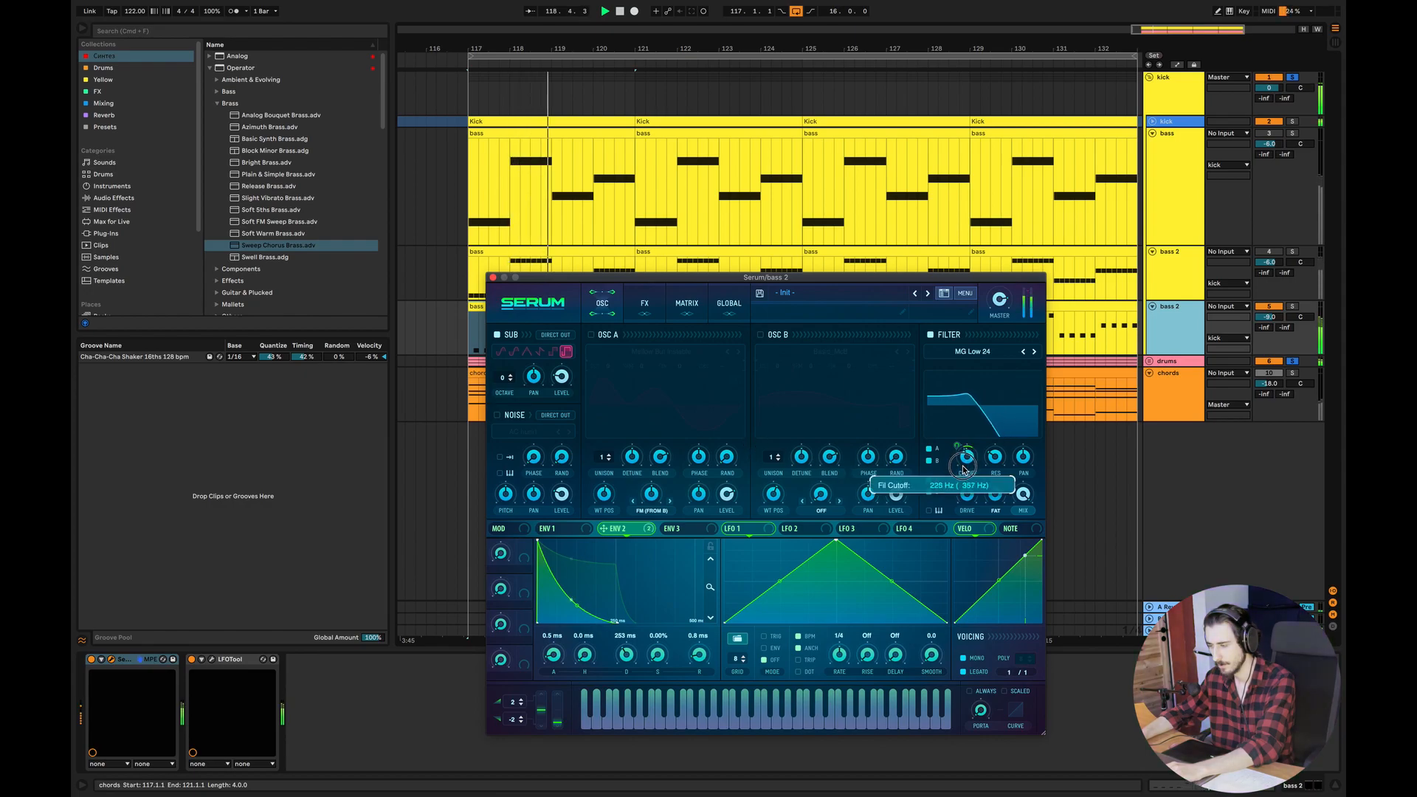
- Turn oscillators A and B back on and sweep the filter cutoff while playing the bass
left_click(590, 334)
left_click(759, 336)
key("space")
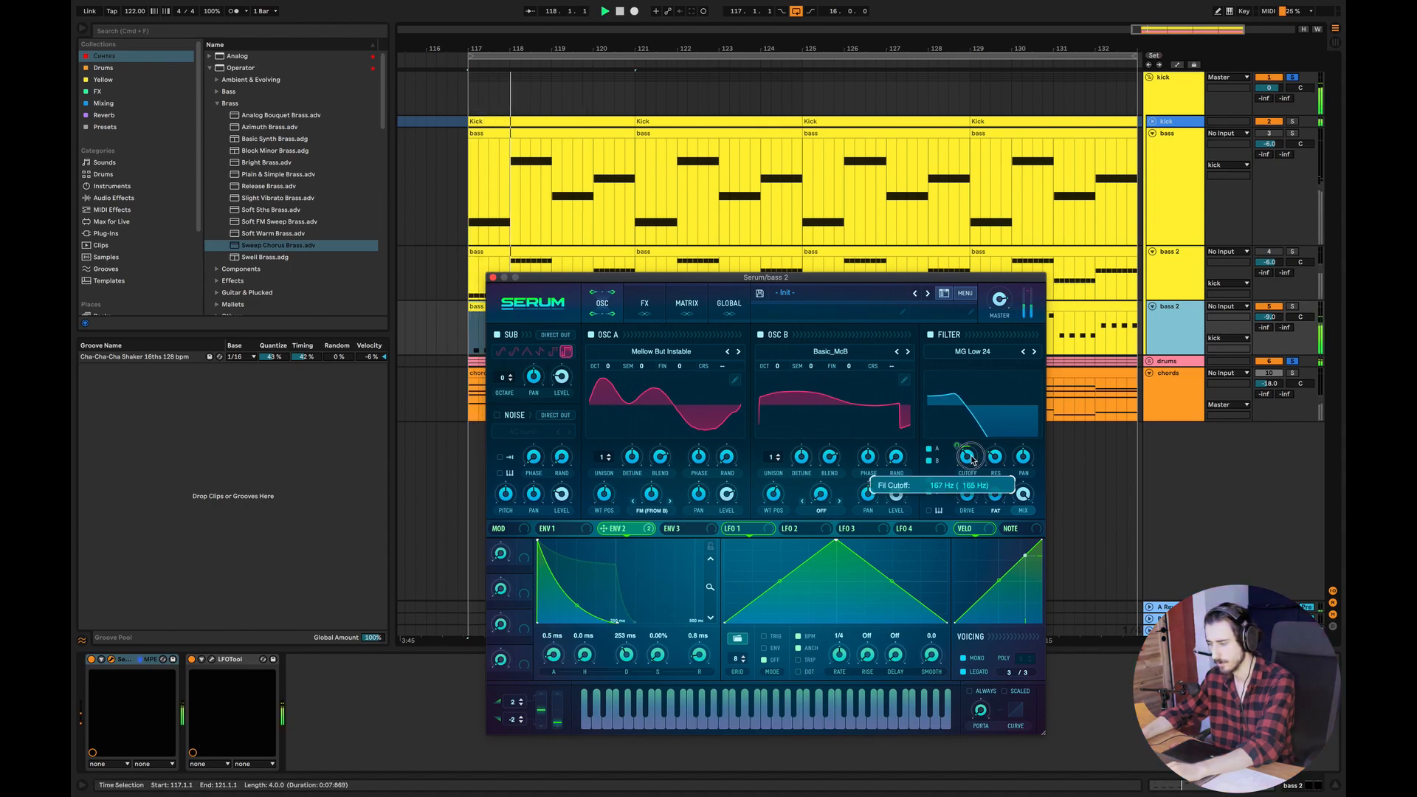
left_click_drag(967, 455, 994, 486)
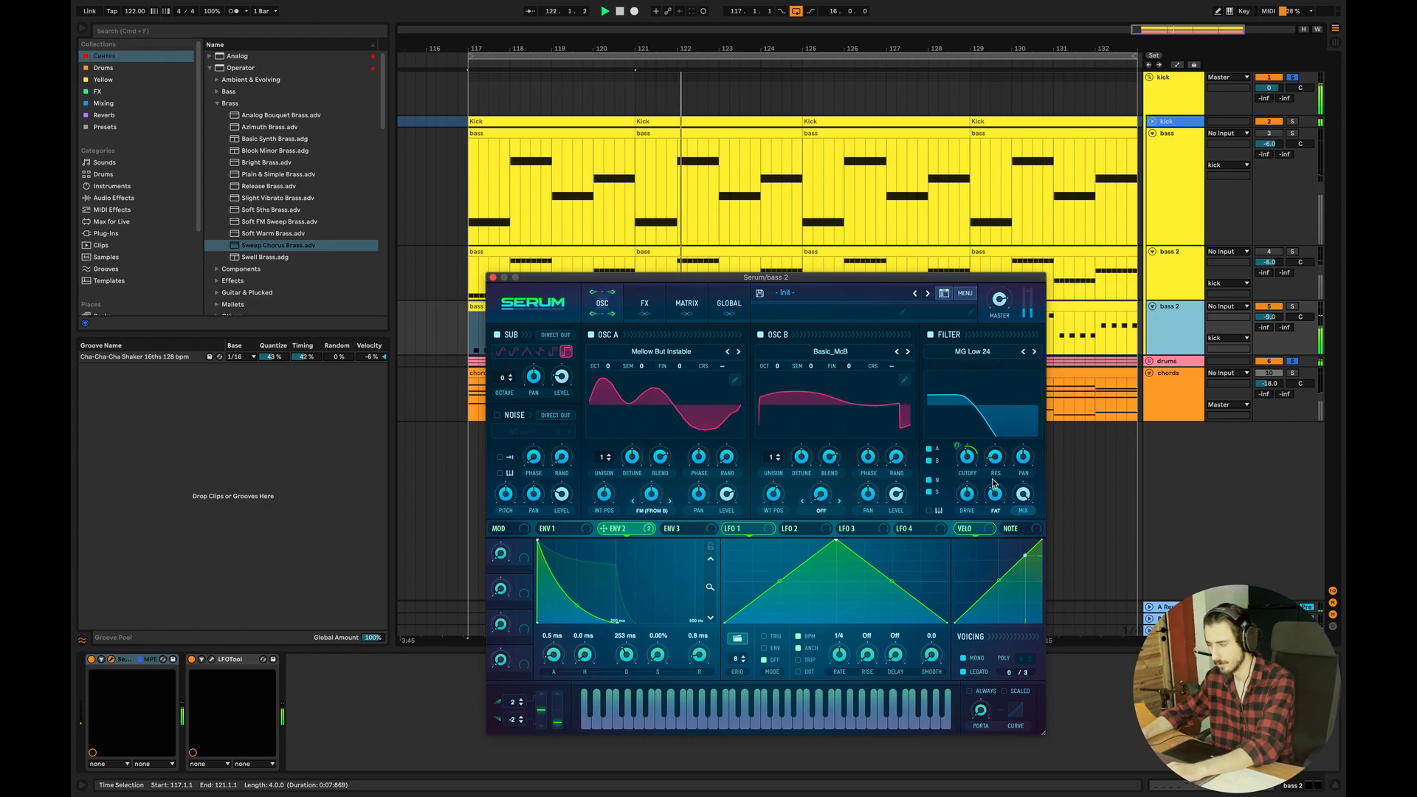
- Show the effects with hyper/dimension and filter turned off, and play the bass through only the distortion and compressor
left_click(642, 312)
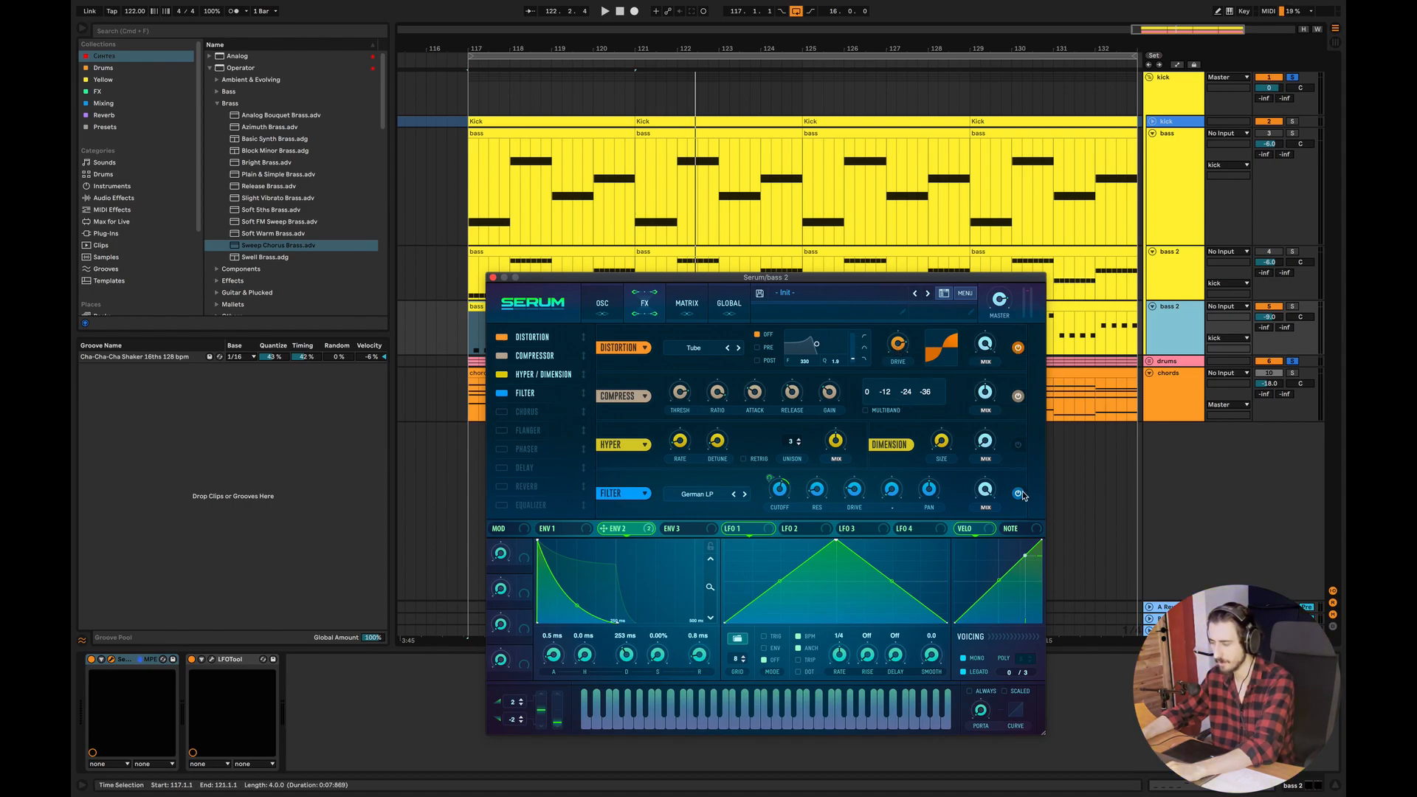
key("space")
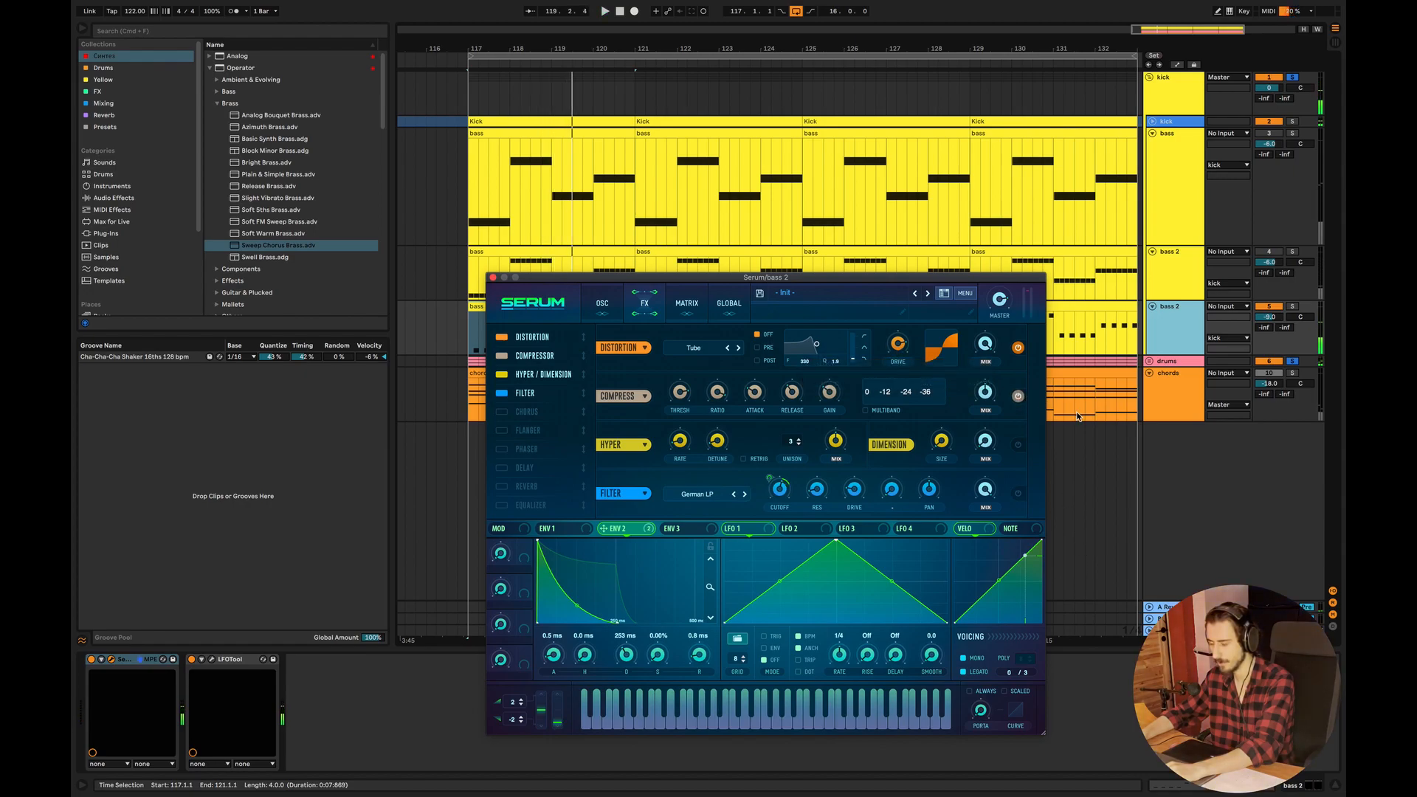
key("space")
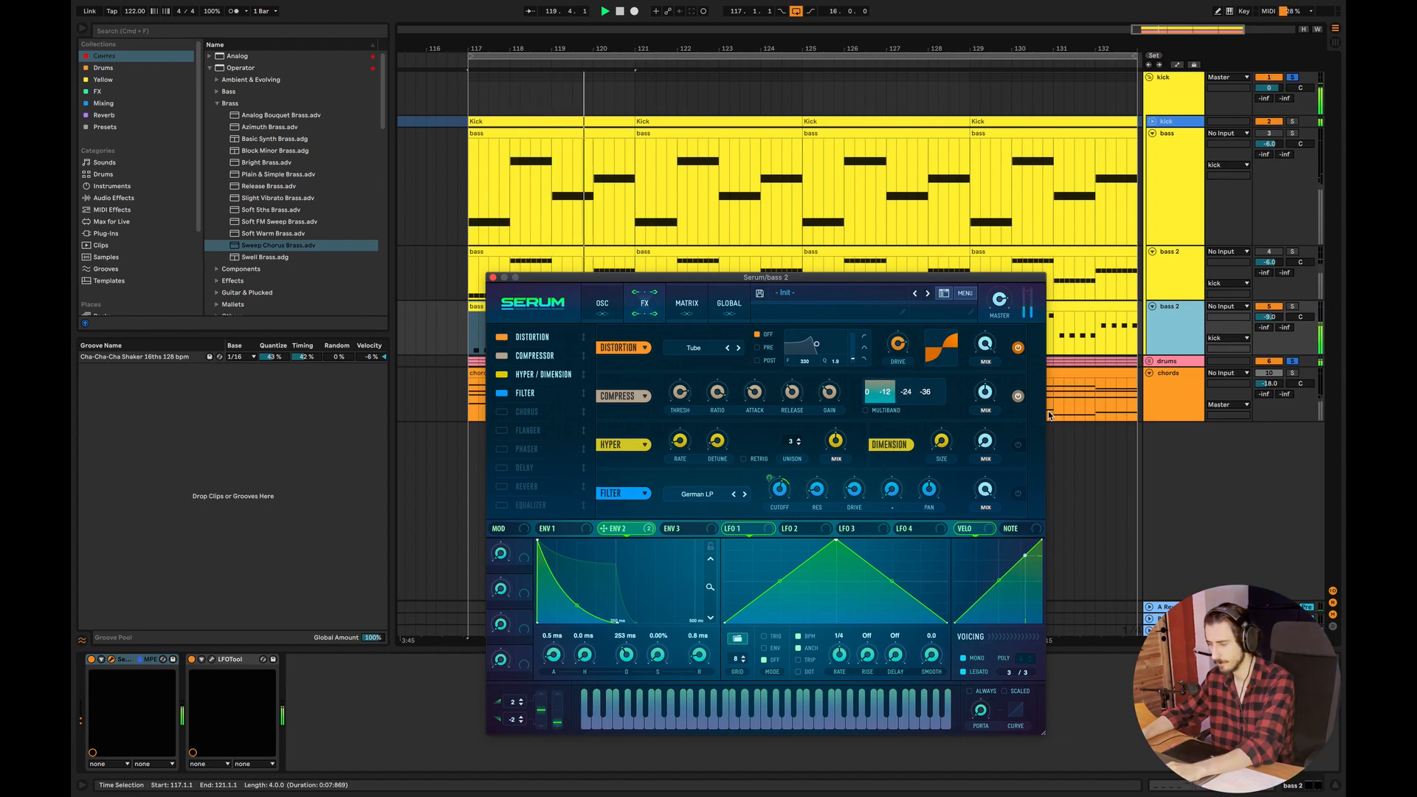
- Re-enable the hyper/dimension and filter effects with the hyper mix at 50%, and hide the synth window
left_click(1017, 447)
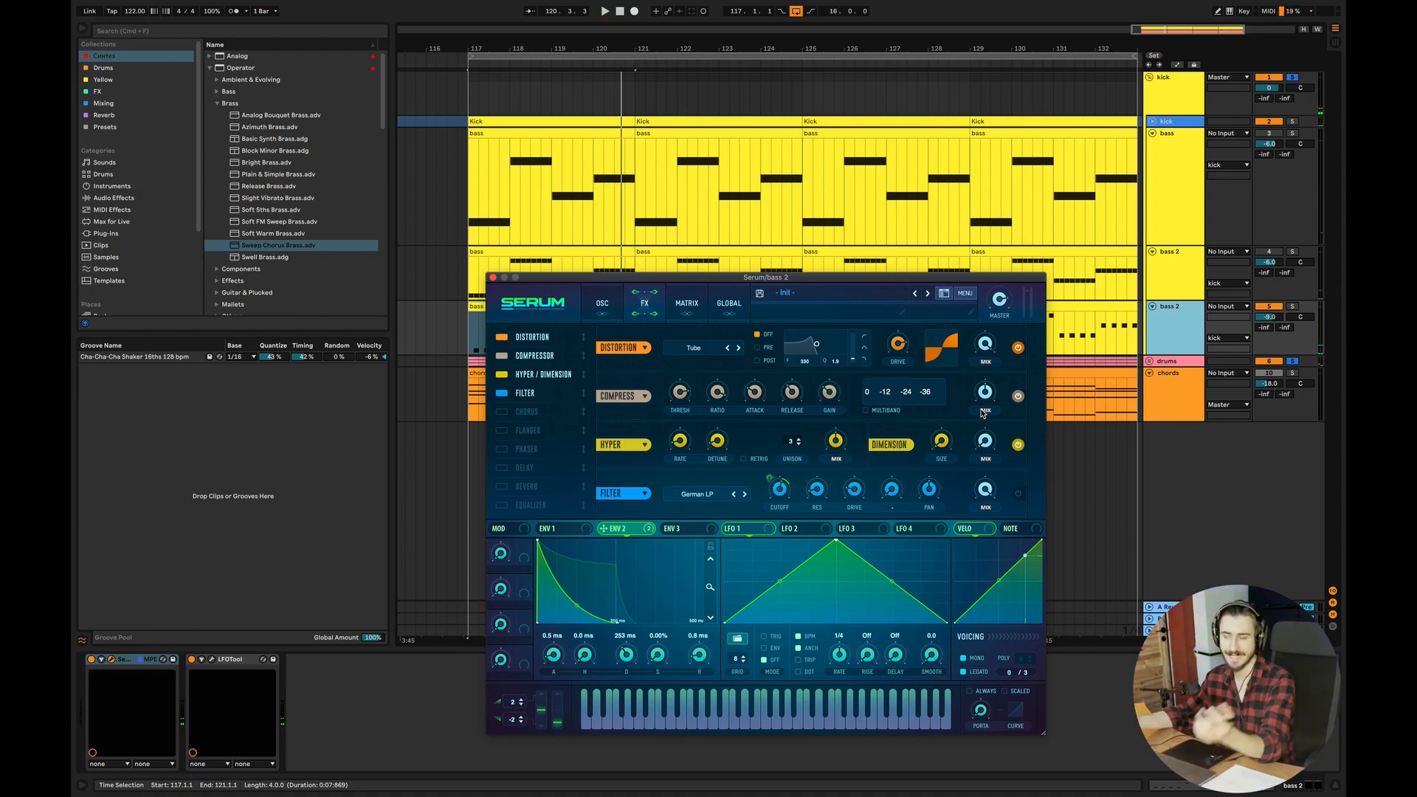
key("space")
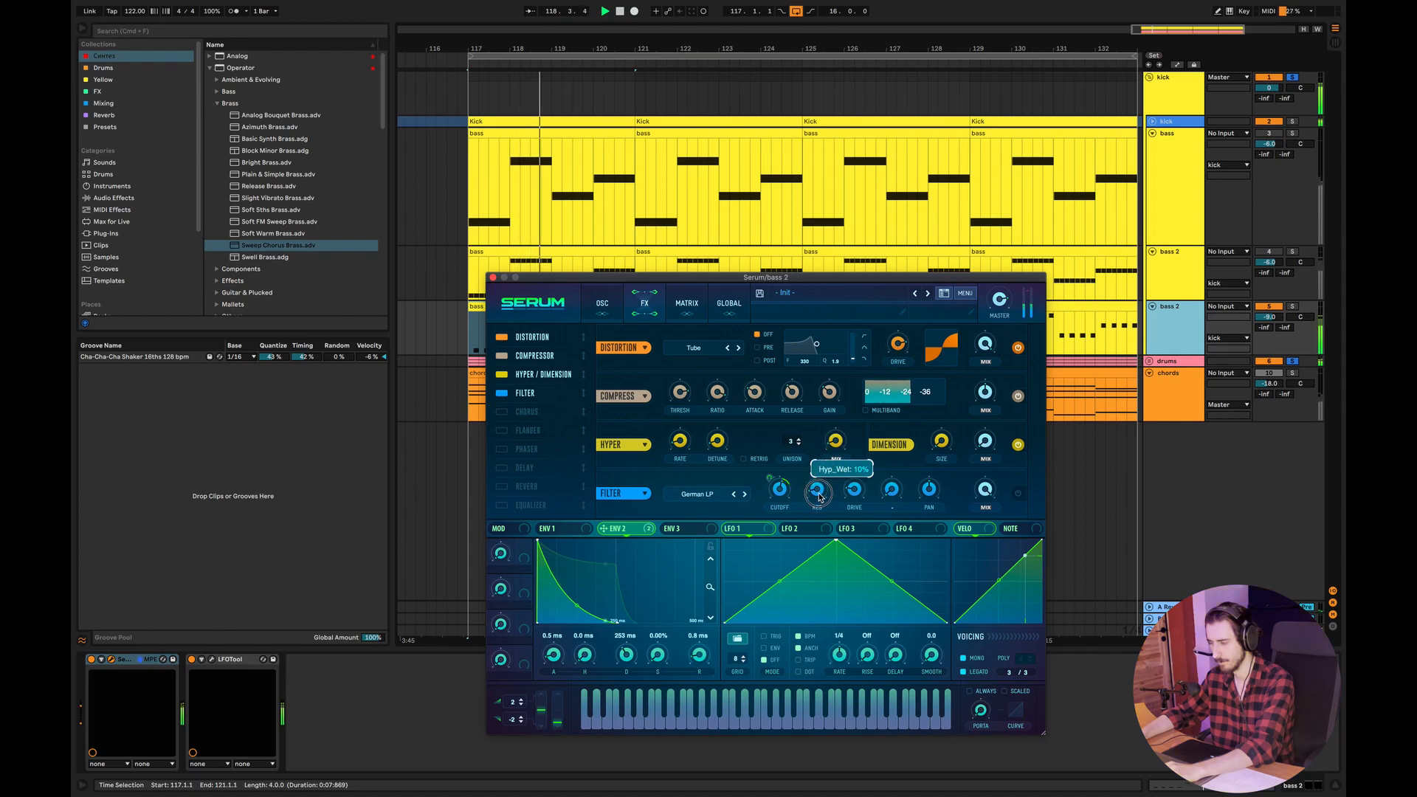
left_click_drag(819, 492, 839, 457)
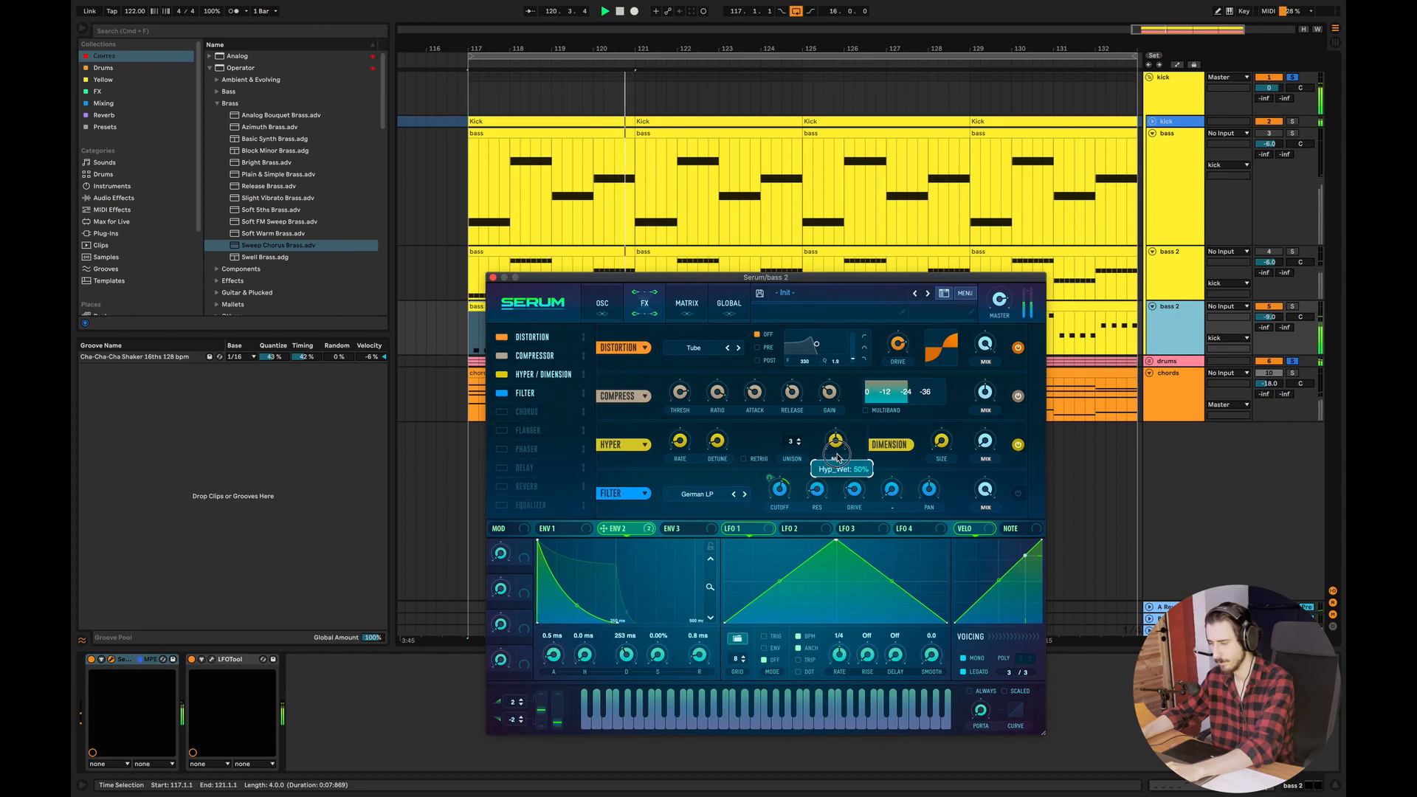
key("space")
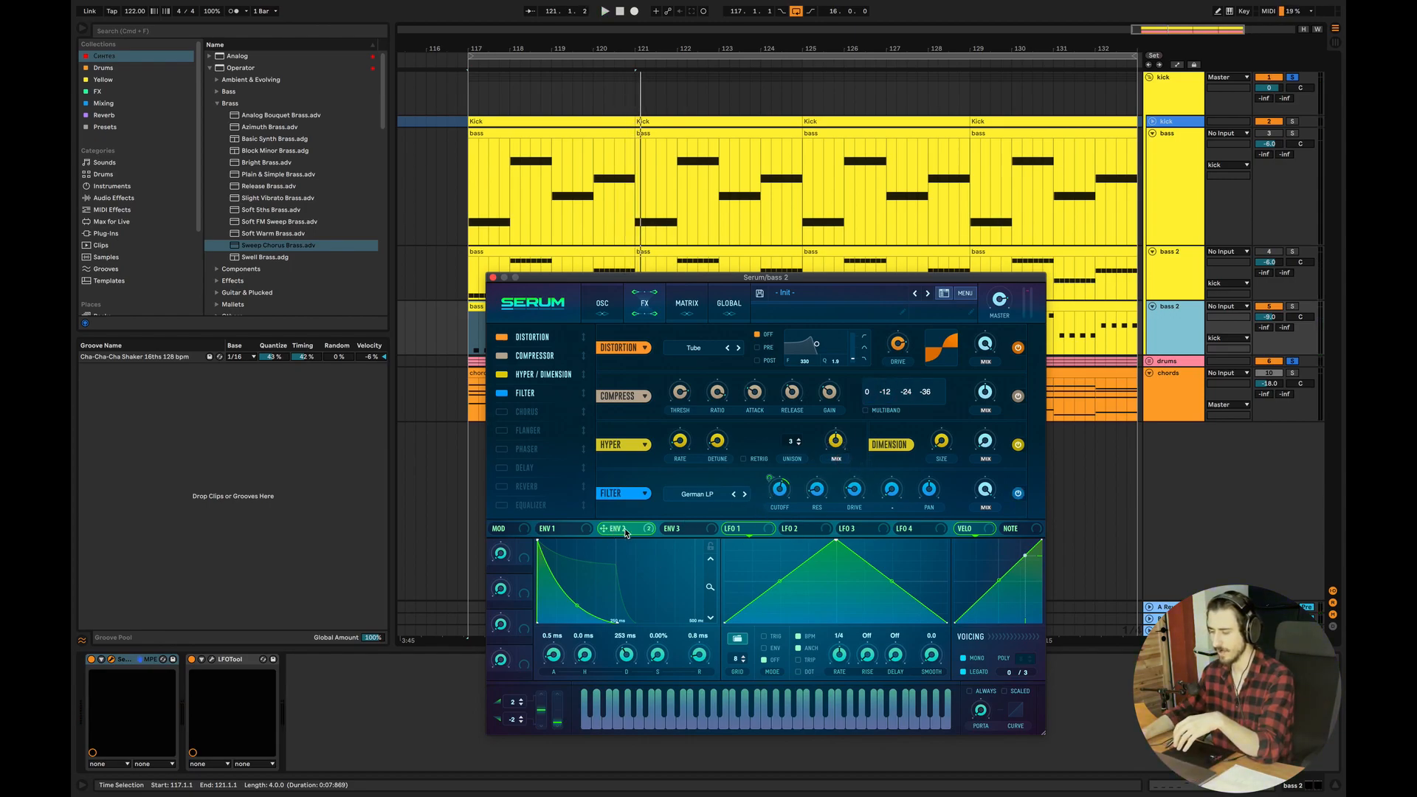
key("super+alt+p")
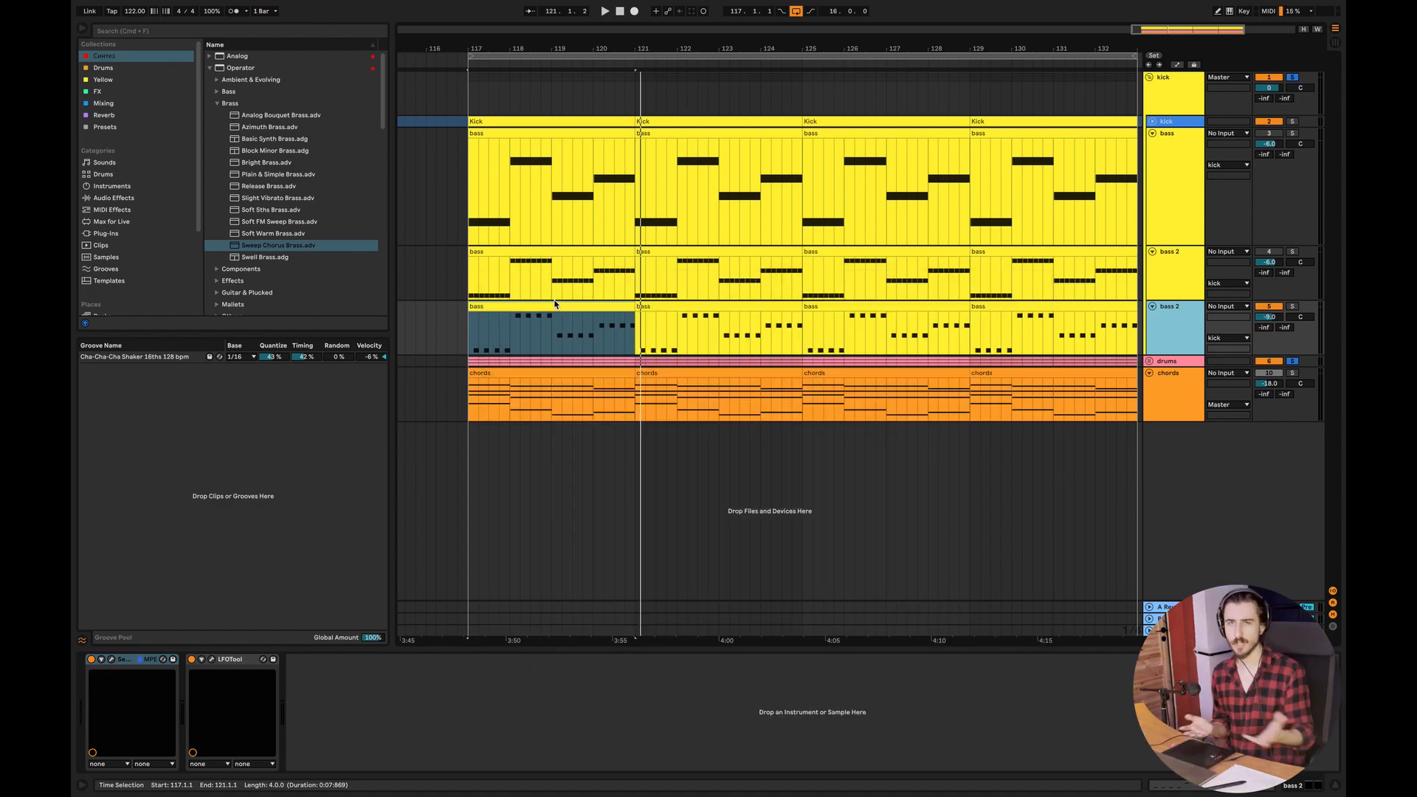